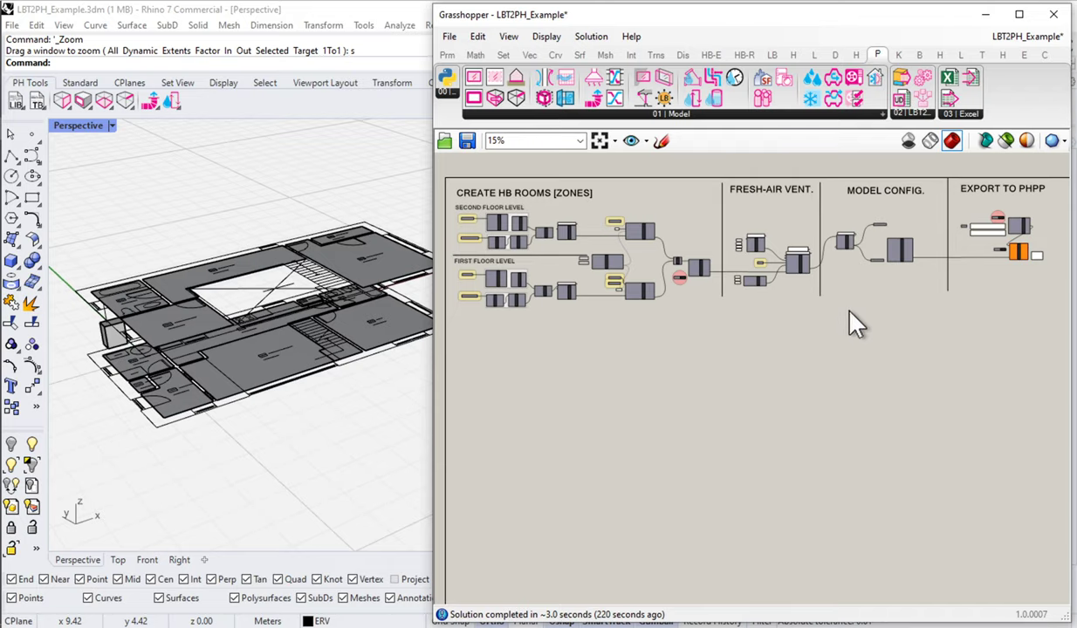
Start the export to the PHPP workbook by setting the Open XL Workbook component's run toggle to True
right_click_drag(851, 315, 777, 335)
scroll(925, 255, "up", 5)
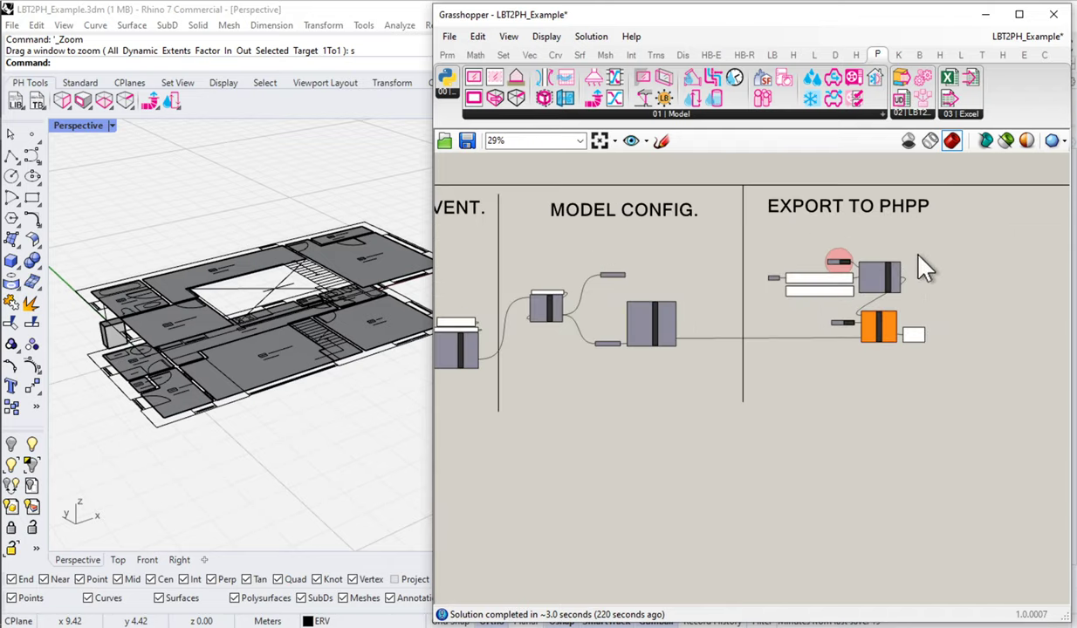
scroll(753, 319, "up", 1)
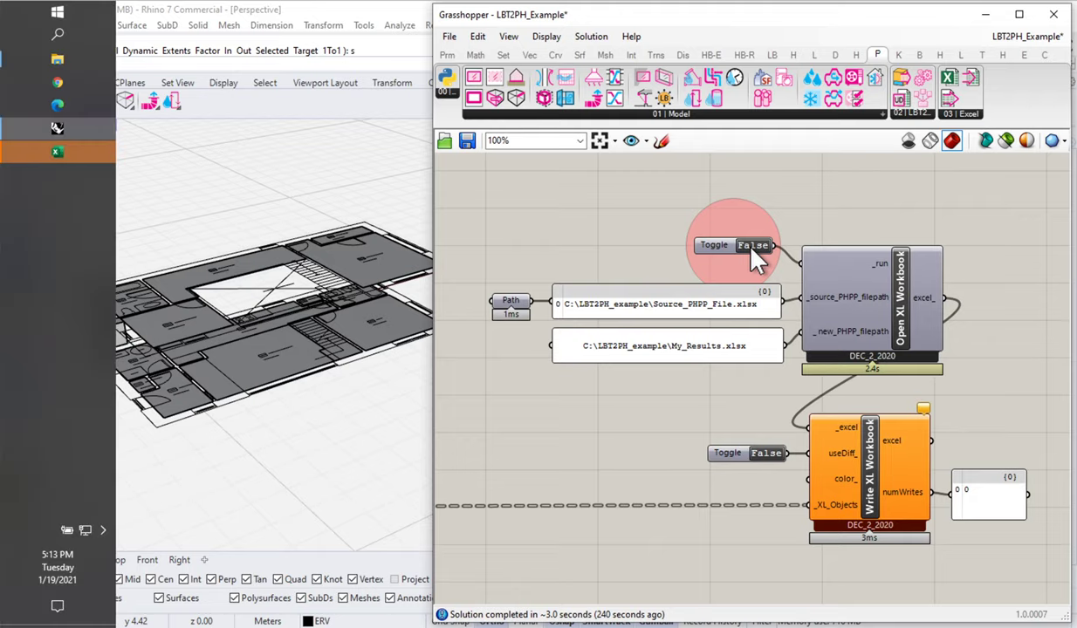
left_click(752, 245)
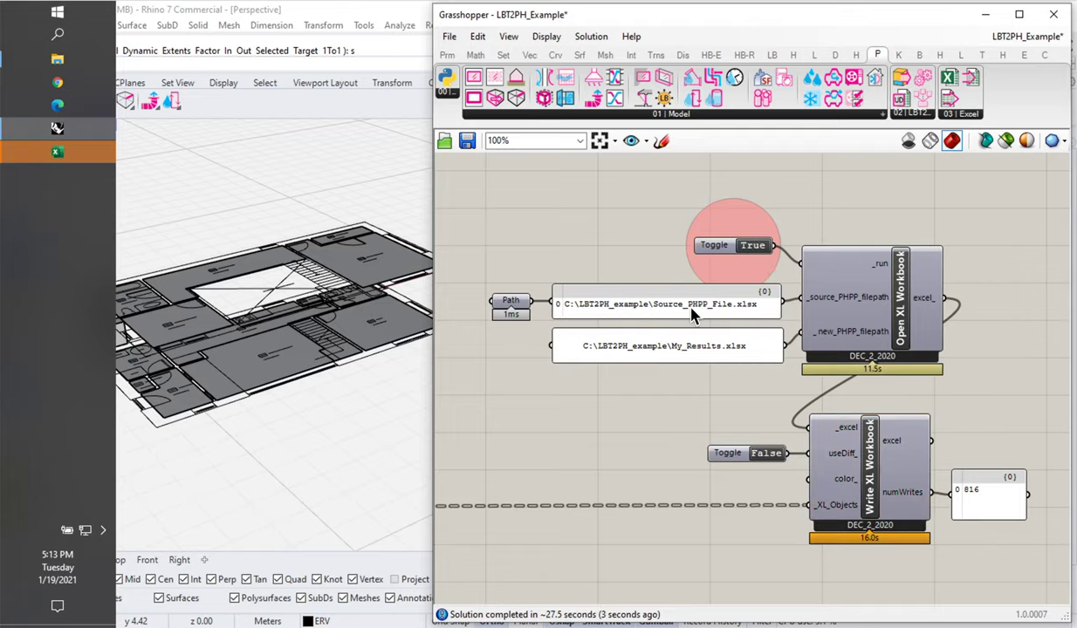
Switch to My_Results.xlsx in Excel and examine the exported building assemblies on the U-Values worksheet
left_click(57, 154)
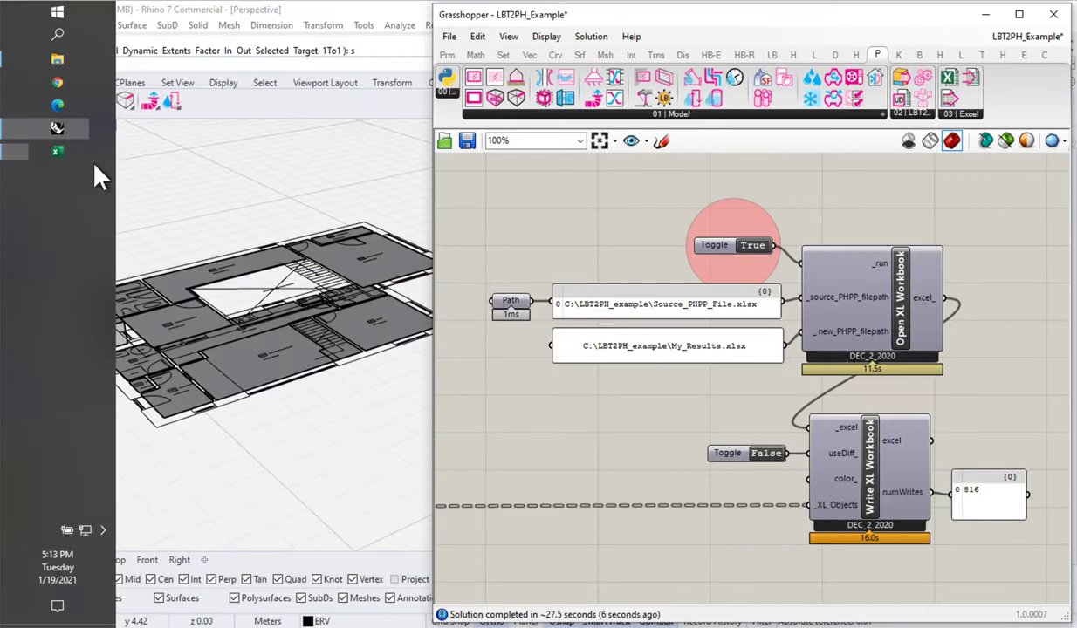
left_click(57, 153)
left_click(448, 152)
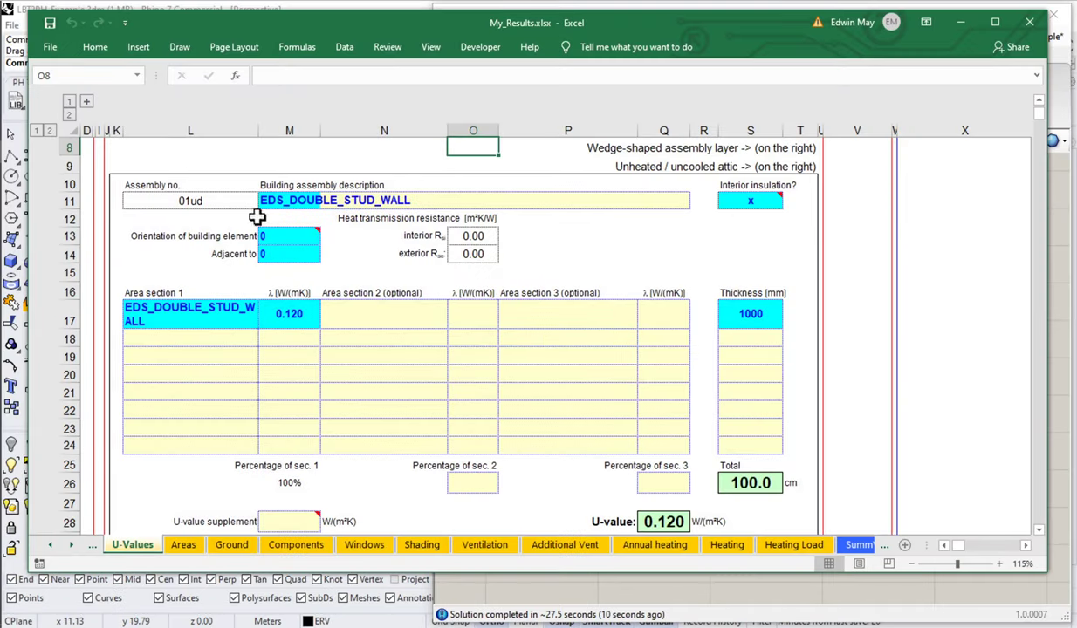
scroll(294, 426, "up", 1)
scroll(294, 426, "up", 1)
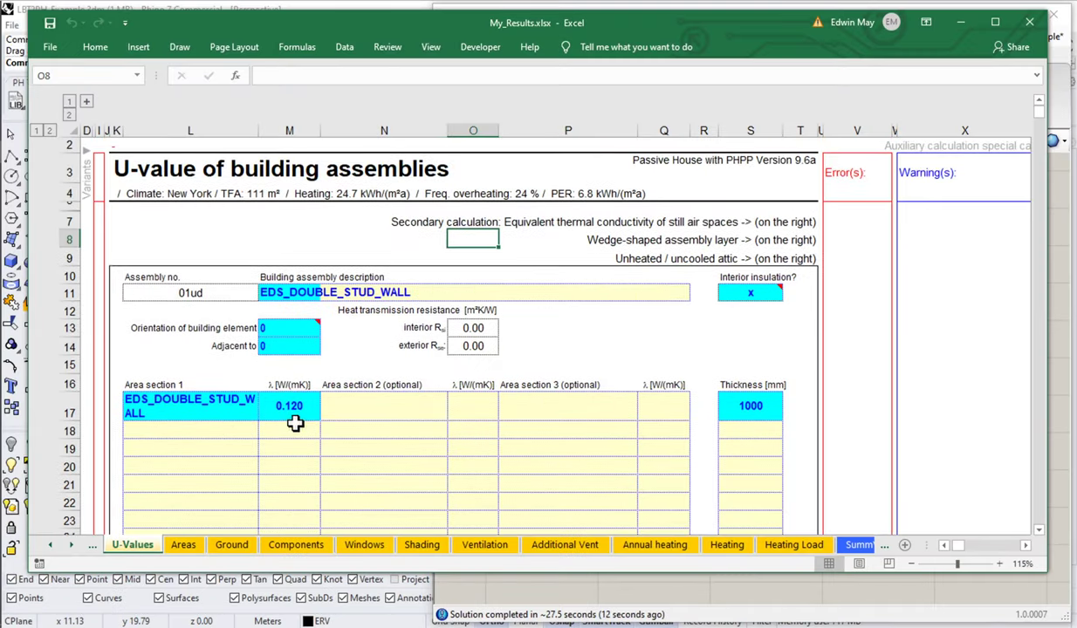
scroll(293, 420, "down", 4)
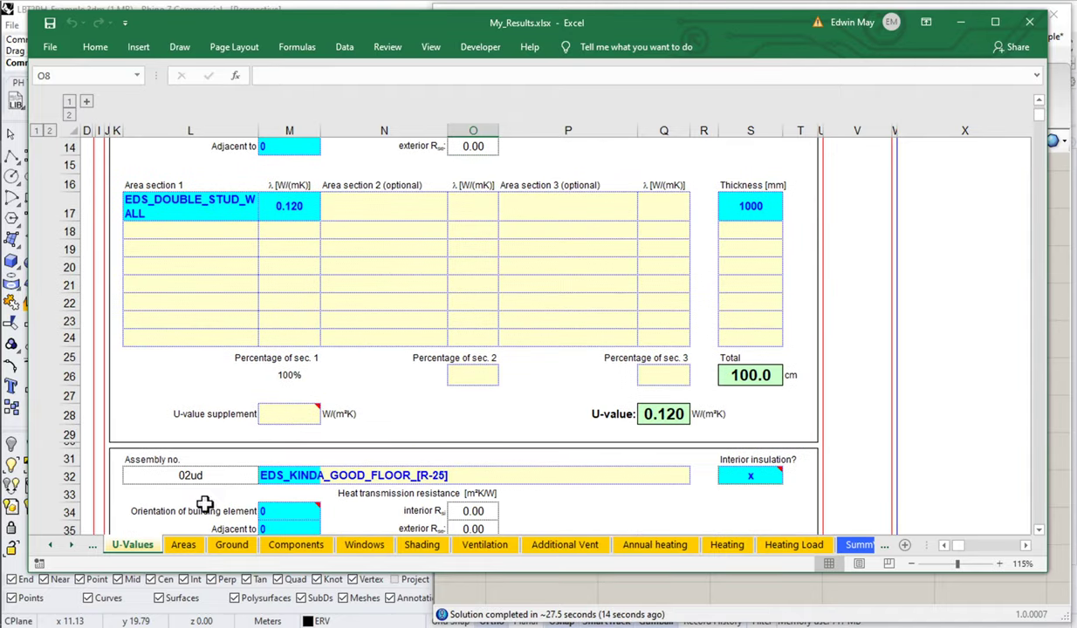
Examine the treated floor area, heating, cooling and primary energy results on the Verification worksheet
left_click(52, 544)
left_click(53, 545)
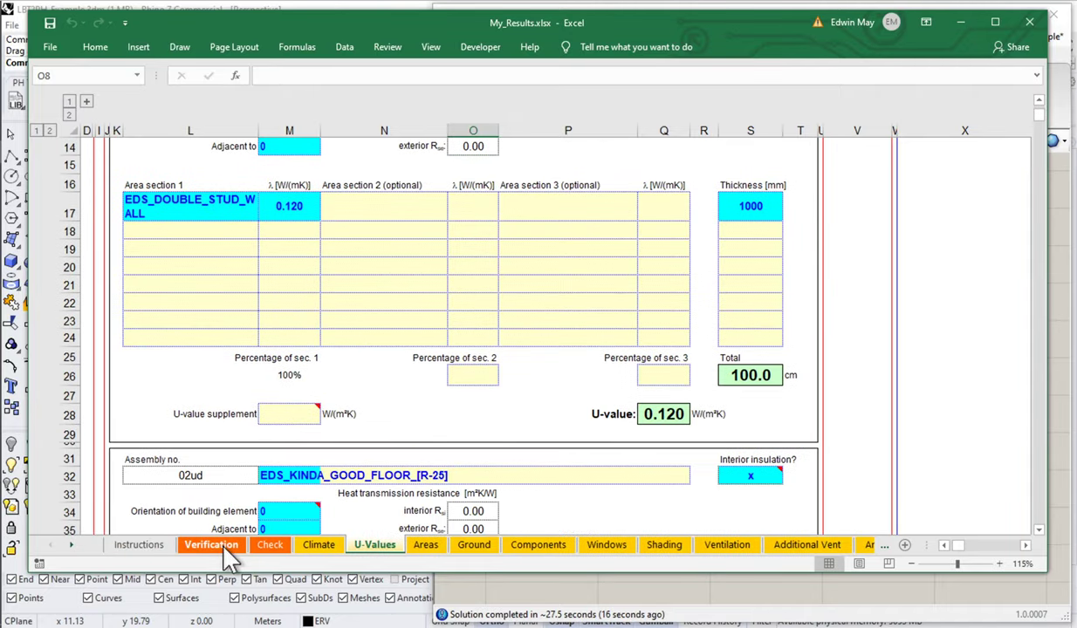
left_click(208, 544)
scroll(440, 366, "down", 3)
scroll(440, 366, "down", 2)
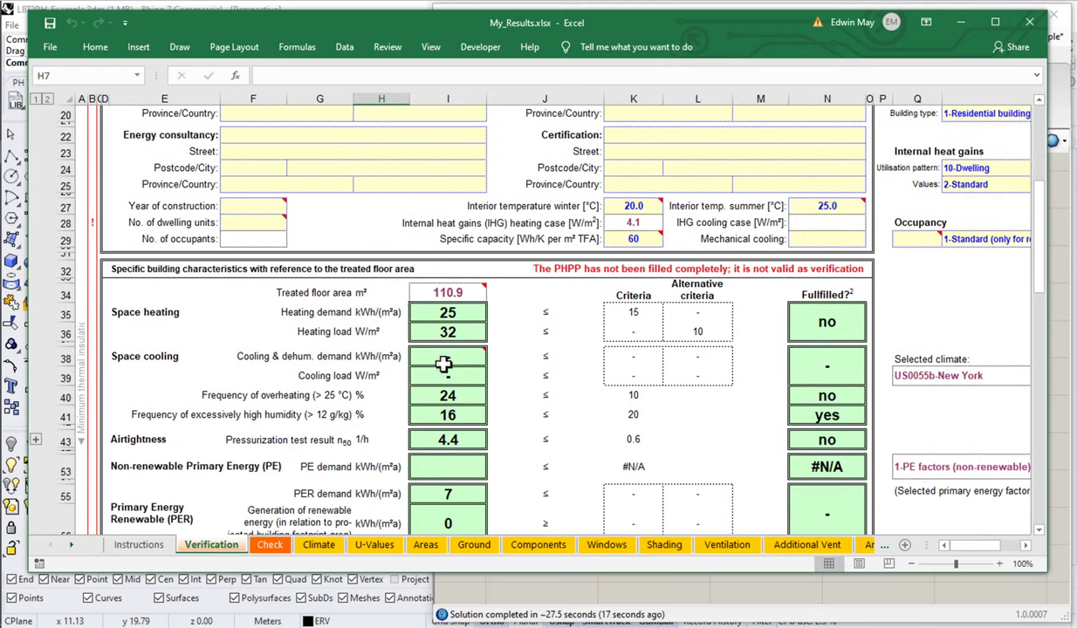
left_click(436, 293)
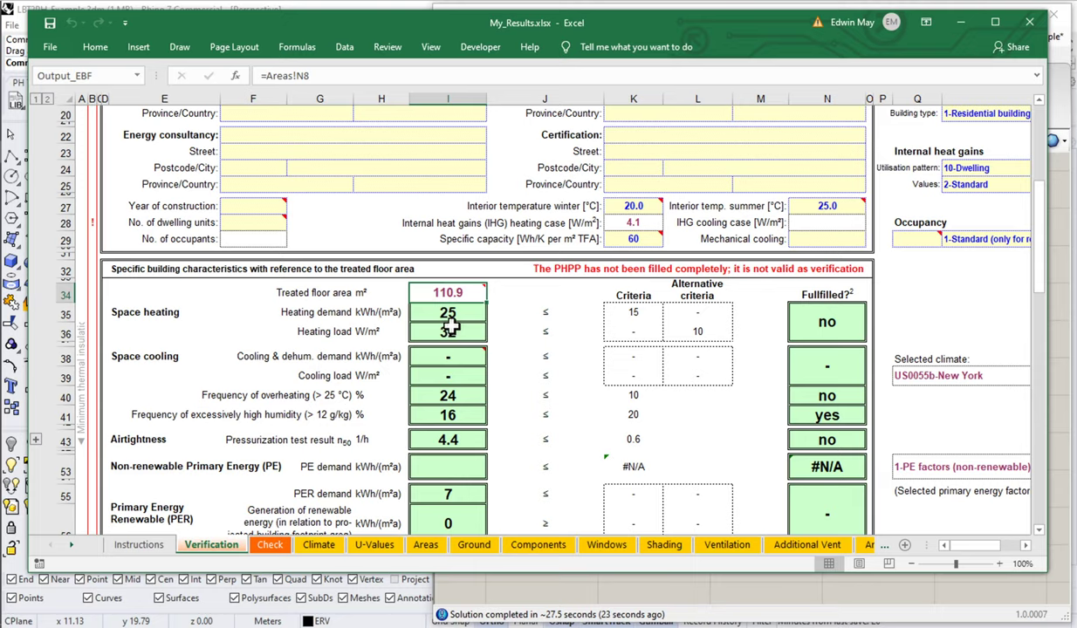
scroll(448, 324, "down", 1)
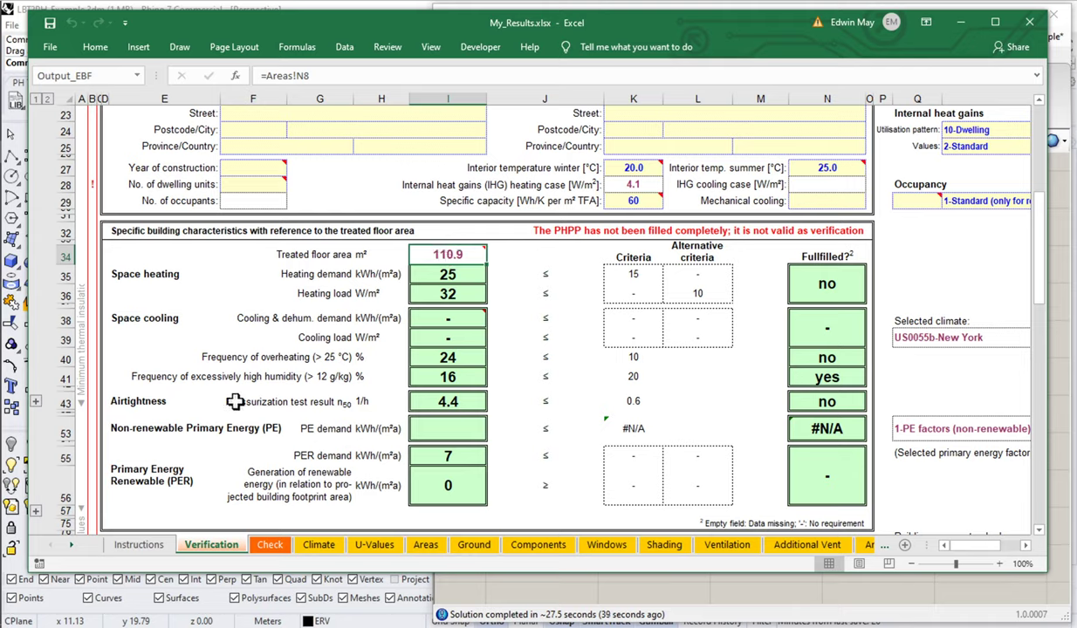
Open the DHW+Distribution worksheet and examine its space heat distribution section
left_click(74, 544)
left_click(73, 545)
left_click(72, 543)
left_click(73, 543)
left_click(73, 543)
left_click(72, 543)
left_click(73, 544)
left_click(73, 545)
left_click(73, 544)
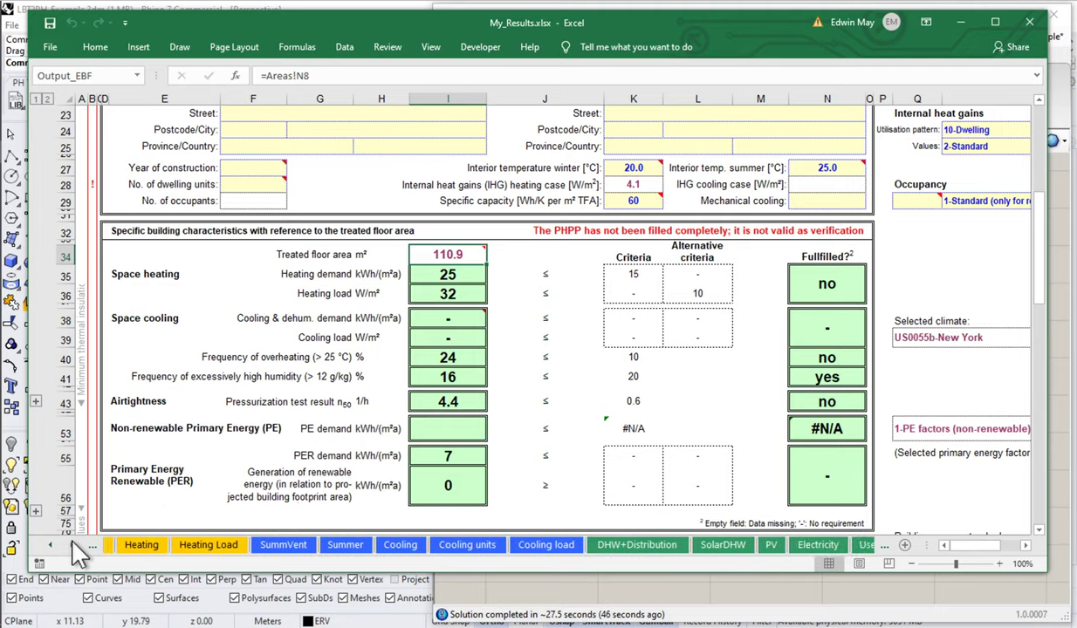
left_click(638, 548)
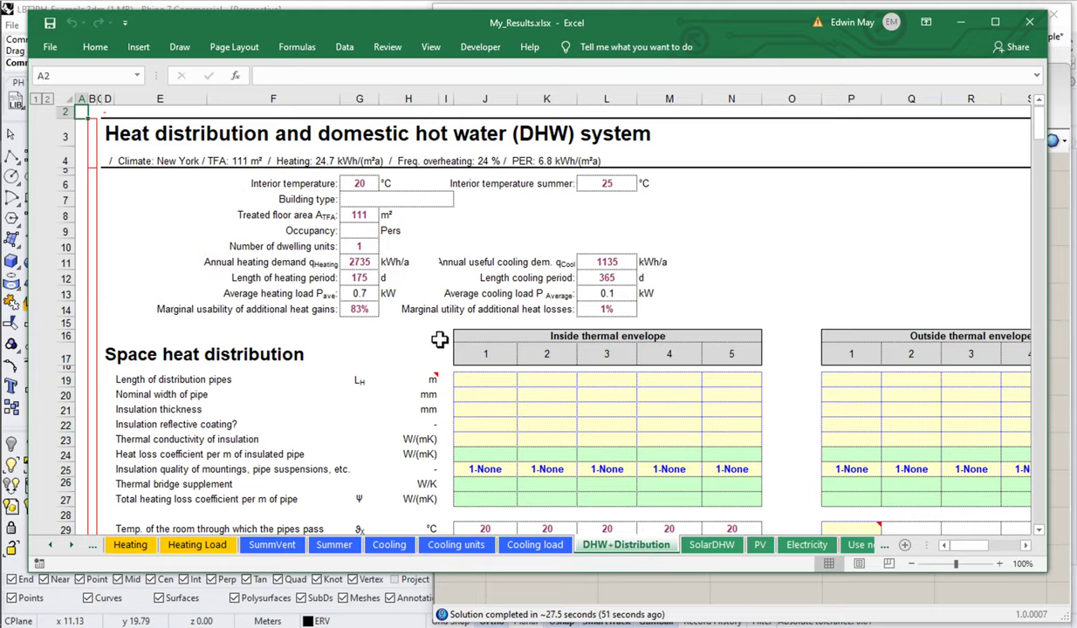
scroll(439, 339, "down", 1)
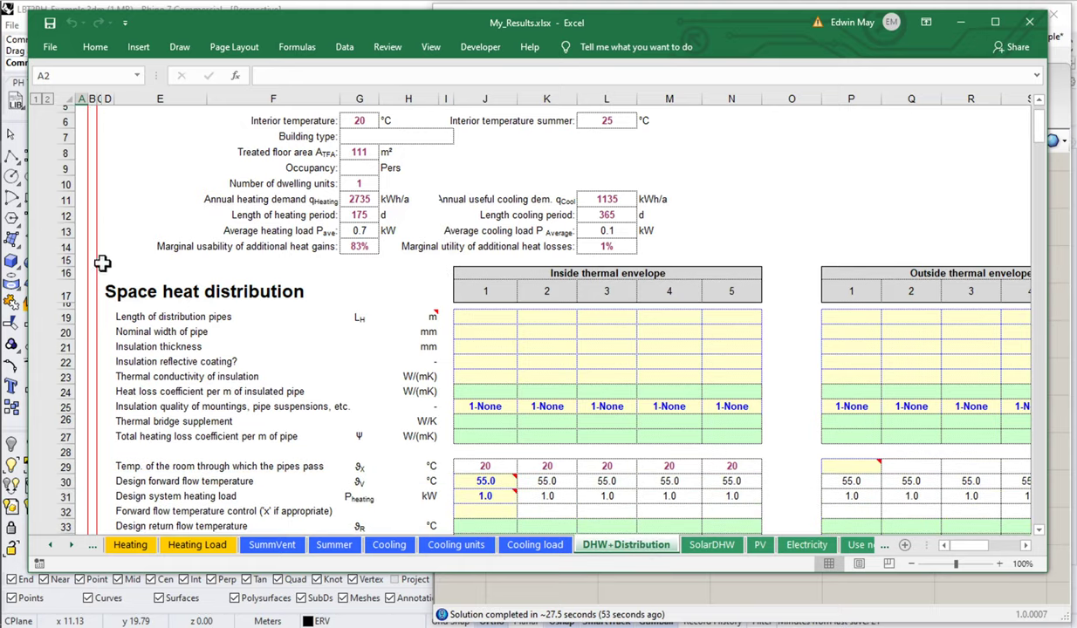
mouse_move(148, 284)
left_mouse_down()
mouse_move(764, 508)
mouse_move(803, 508)
left_mouse_up()
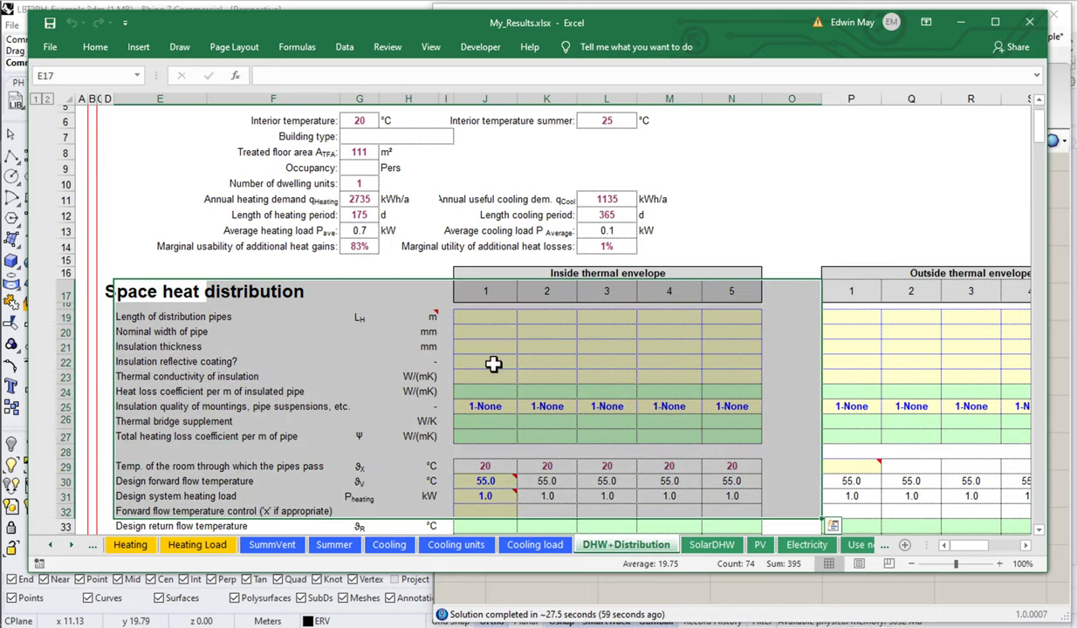
left_click(399, 378)
Examine the DHW useful heat and DHW distribution sections, including the block of circulation pipe inputs
scroll(399, 379, "down", 5)
scroll(400, 379, "down", 5)
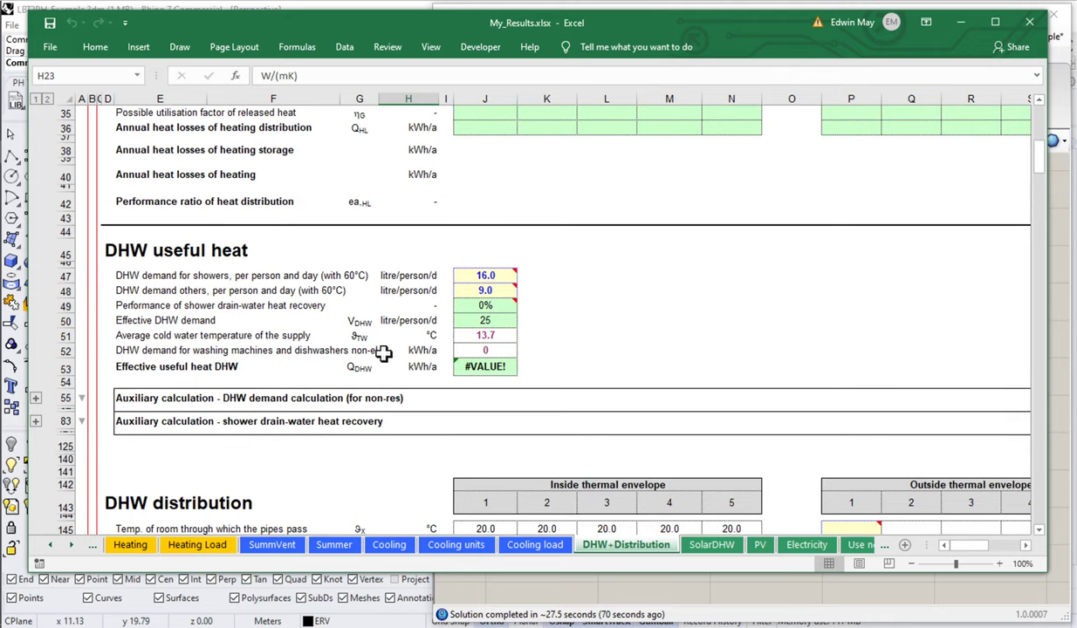
scroll(384, 353, "down", 6)
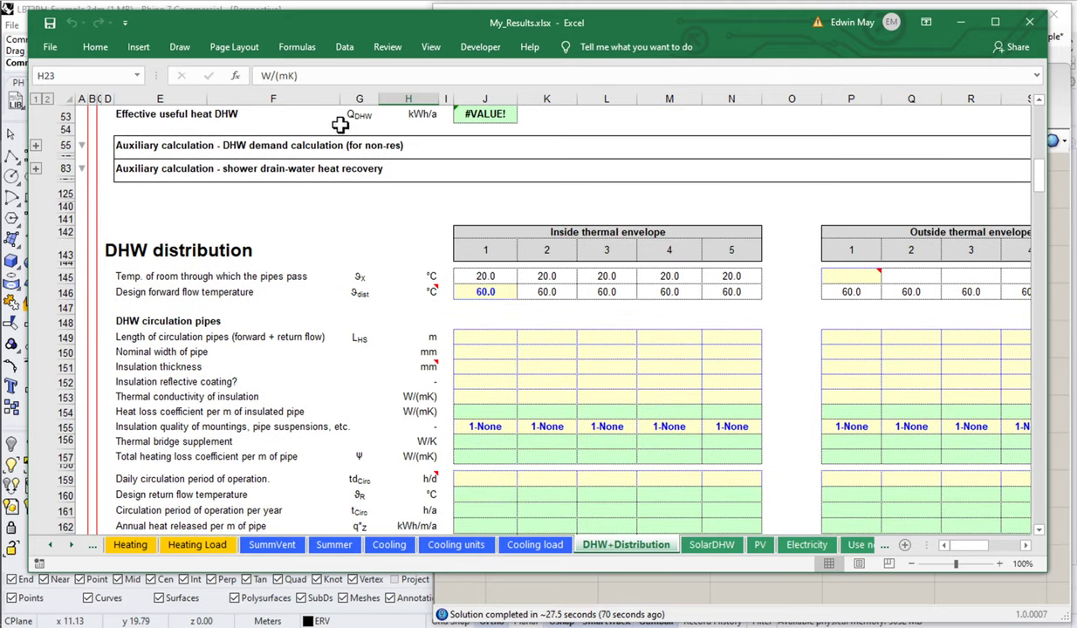
scroll(260, 291, "down", 2)
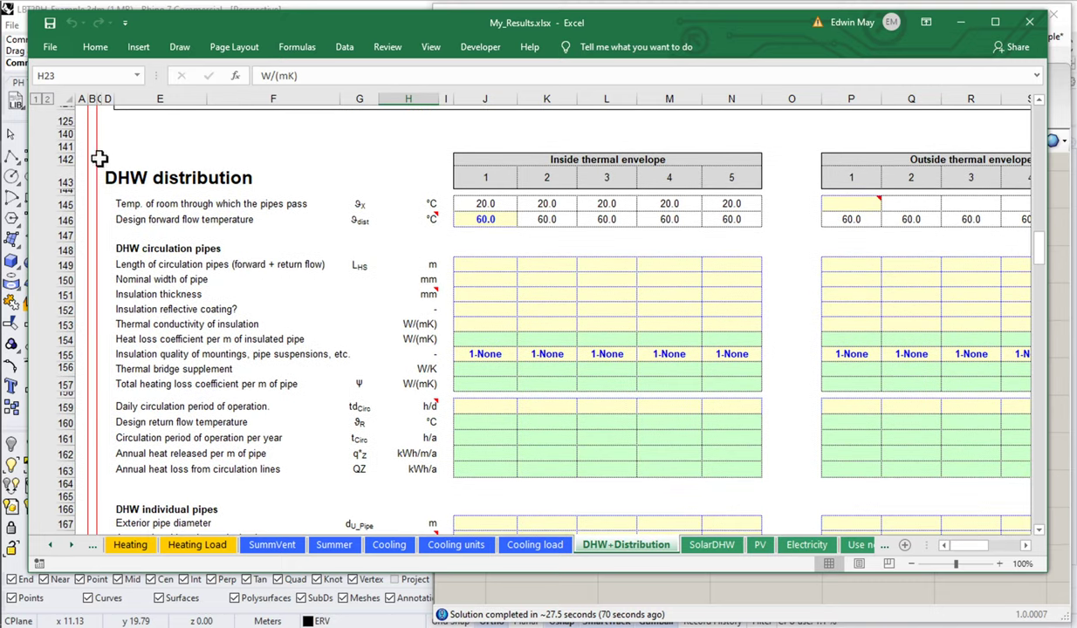
left_click(114, 177)
left_click_drag(113, 177, 757, 503)
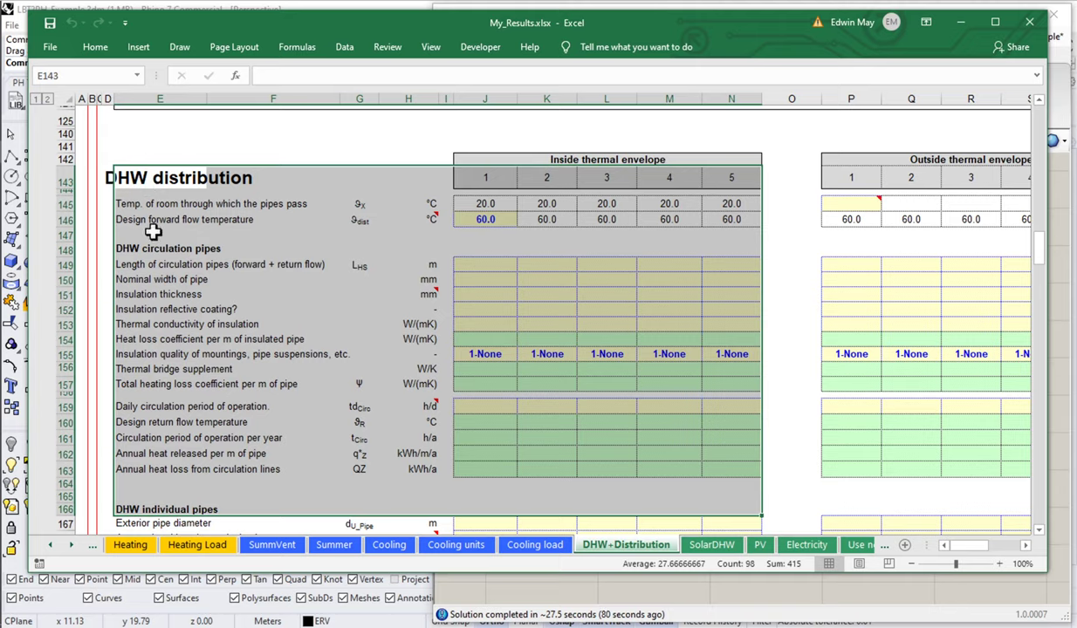
left_click_drag(128, 248, 749, 478)
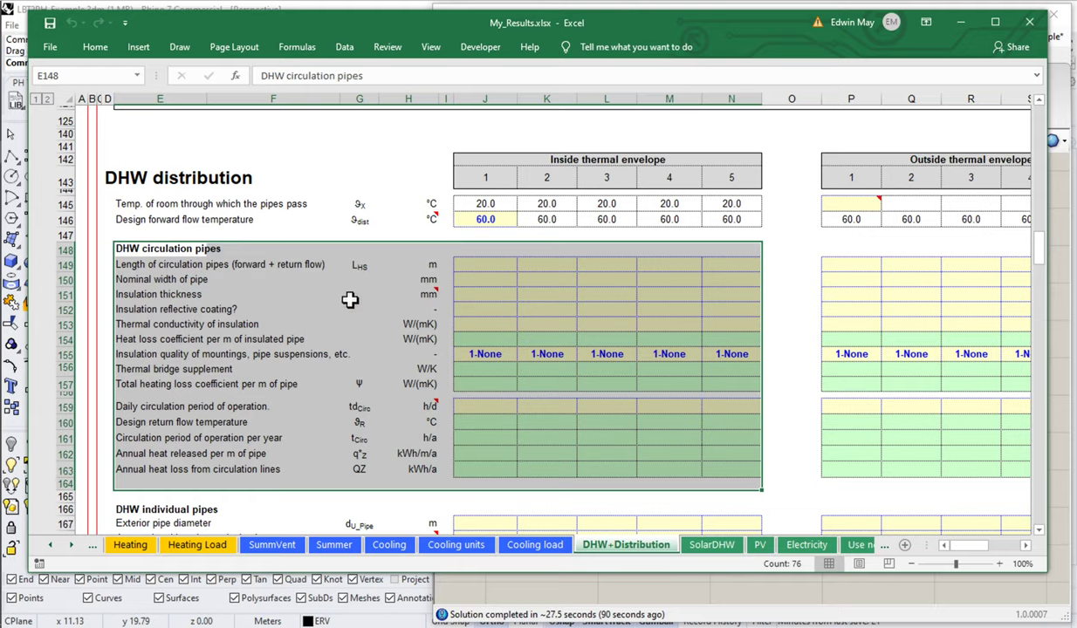
Examine the input block for DHW individual pipes below the circulation pipes
scroll(349, 296, "down", 1)
scroll(349, 296, "down", 5)
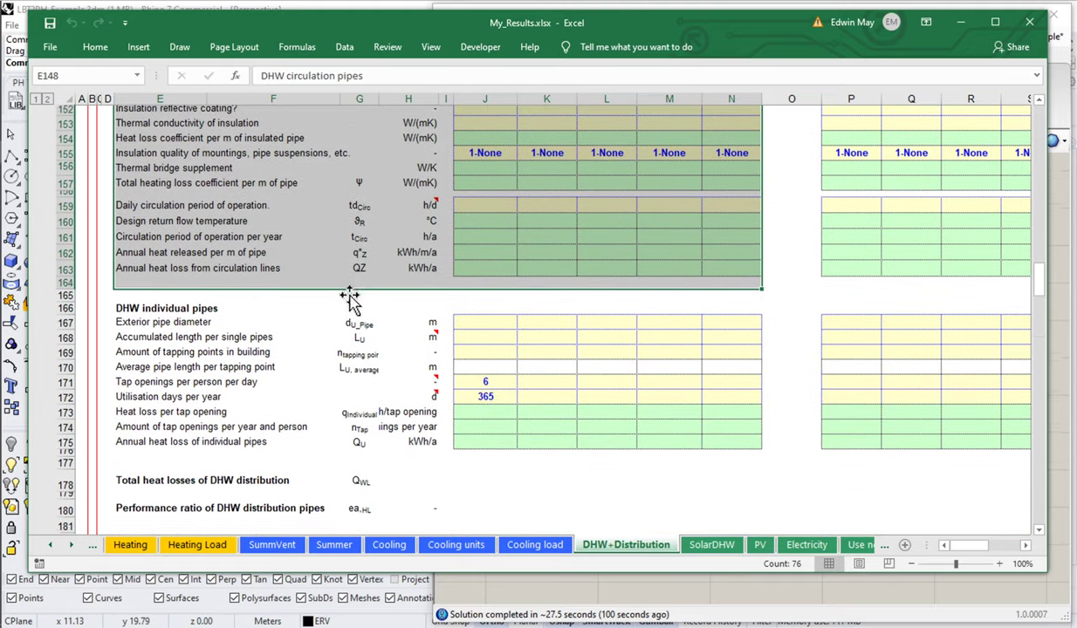
left_click_drag(128, 266, 752, 402)
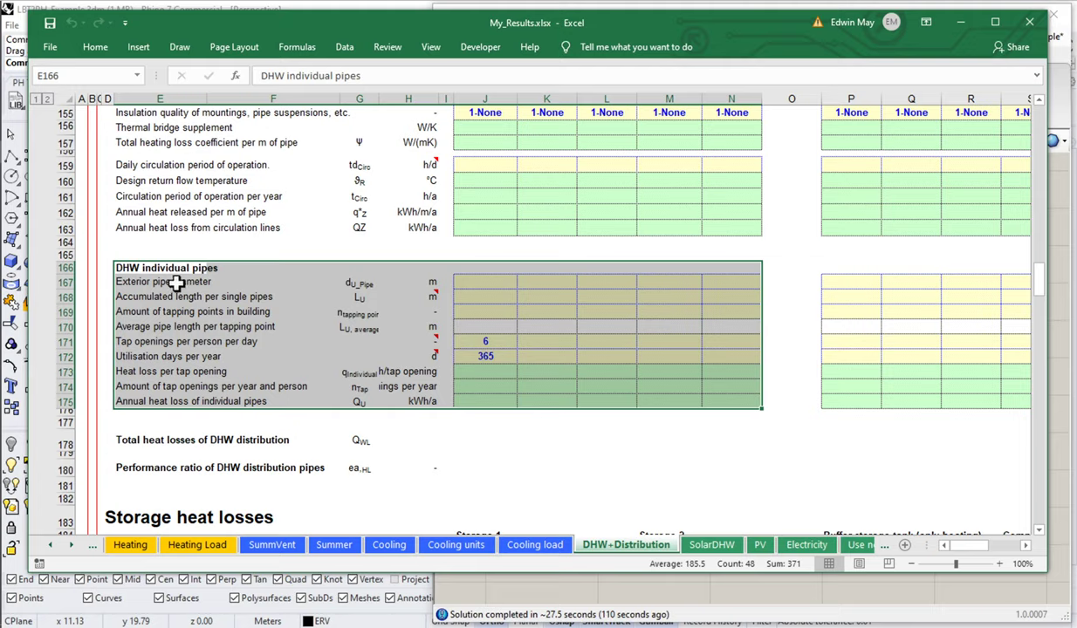
Examine the Storage heat losses section, covering Storage 1, Storage 2 and the heating buffer storage tank
scroll(197, 282, "down", 6)
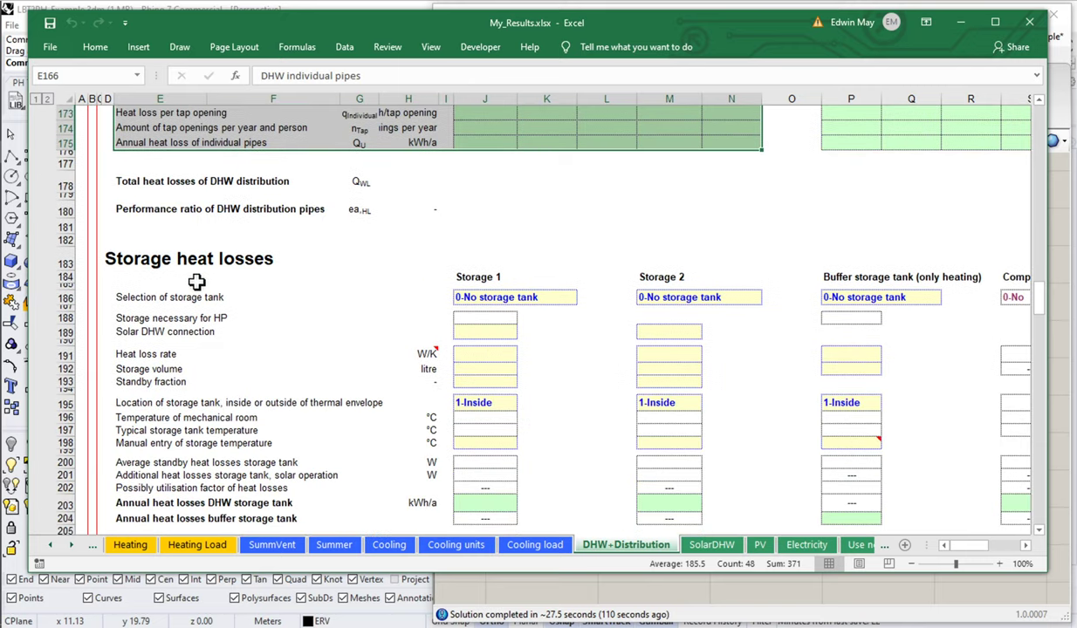
left_click_drag(118, 258, 737, 513)
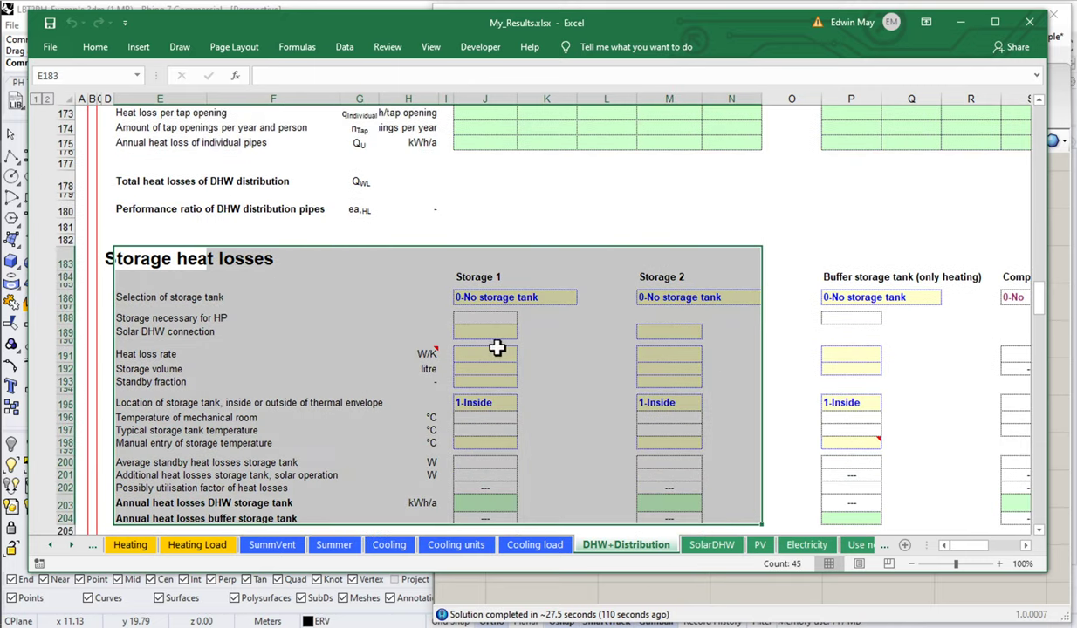
left_click(490, 274)
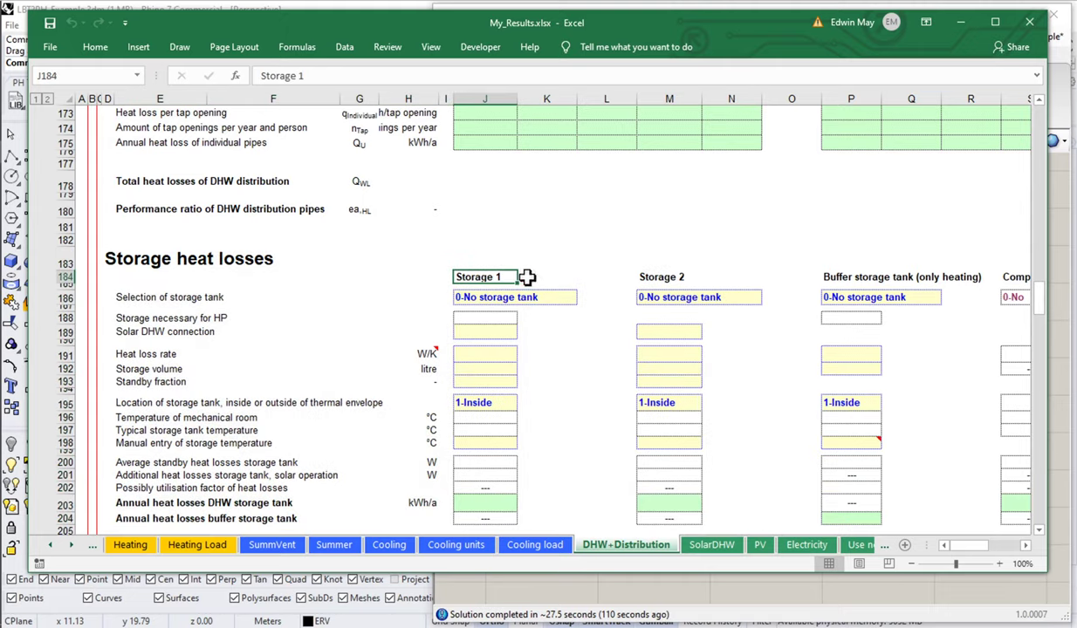
left_click(666, 278)
left_click(847, 283)
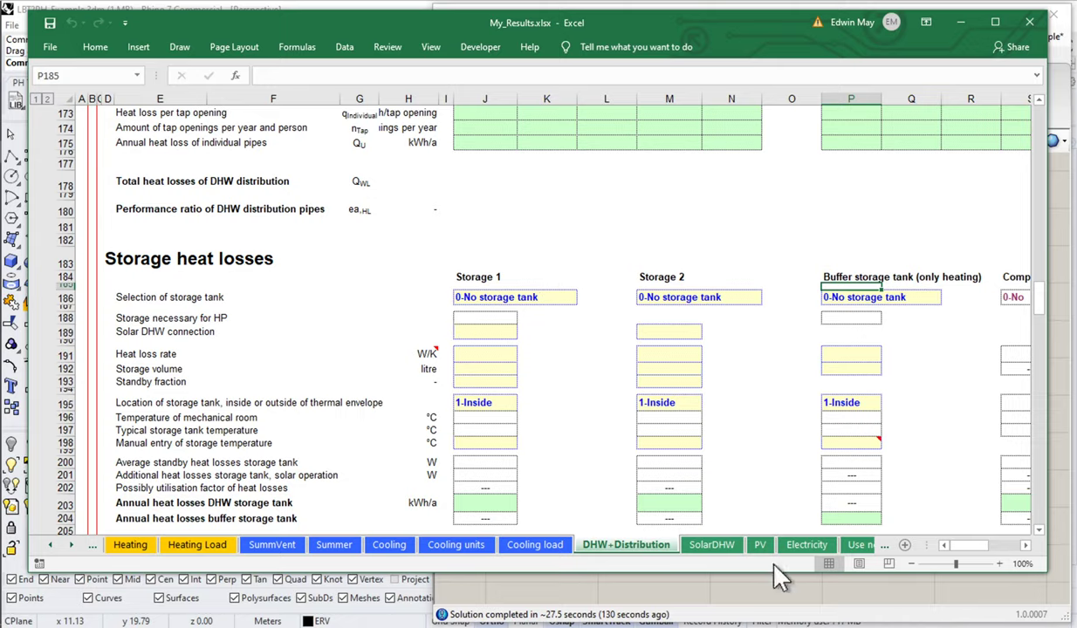
Return to Grasshopper and set the Open XL Workbook component's run toggle back to False
left_click(787, 593)
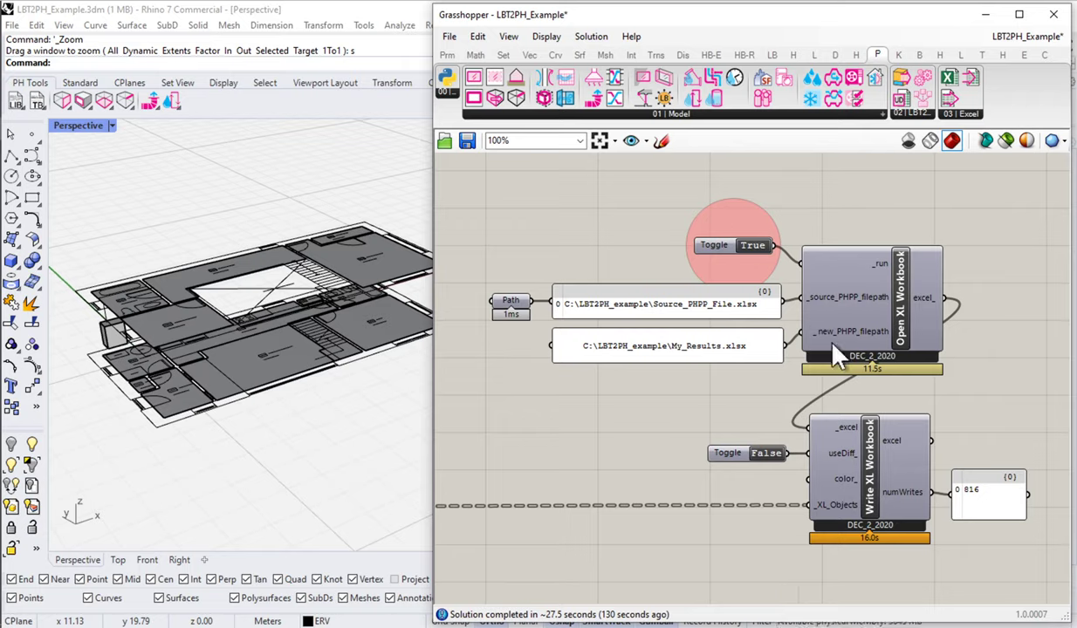
double_click(762, 254)
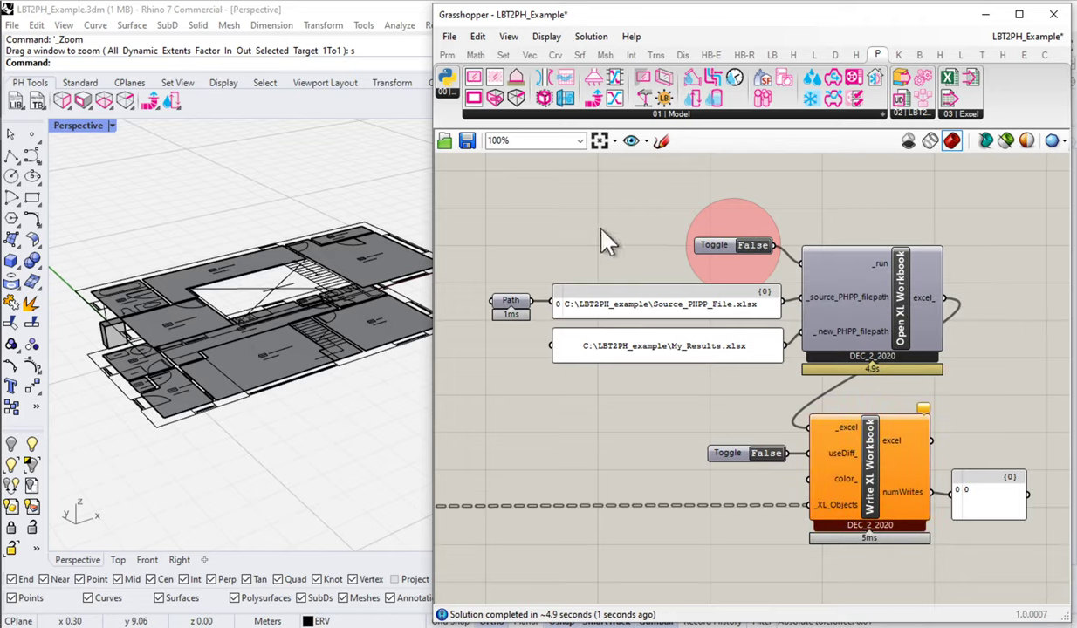
Open a gap on the canvas between the FRESH-AIR VENT. and MODEL CONFIG. sections, shifting the downstream components to the right
scroll(495, 233, "down", 4)
right_click_drag(495, 233, 959, 343)
right_click_drag(682, 307, 1053, 316)
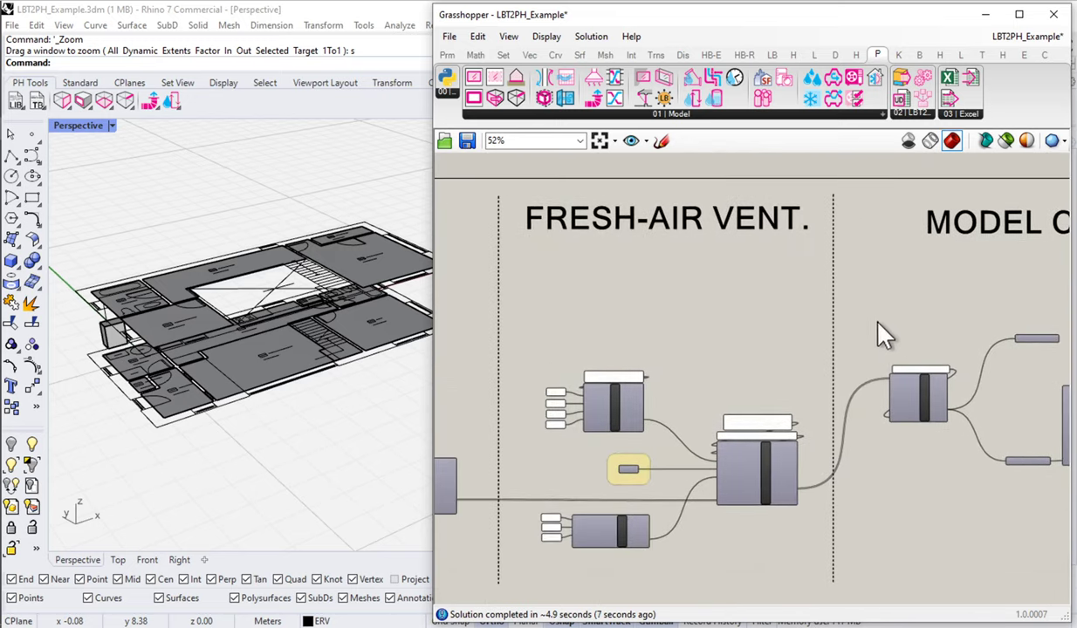
right_click_drag(803, 339, 797, 334)
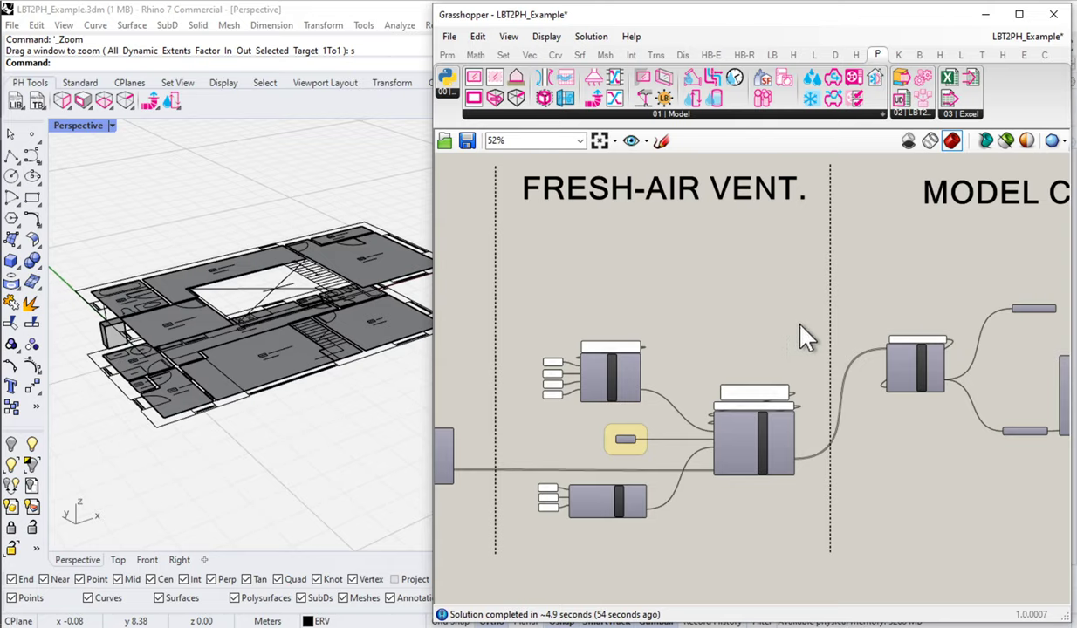
scroll(807, 334, "down", 2)
right_click_drag(566, 321, 601, 329)
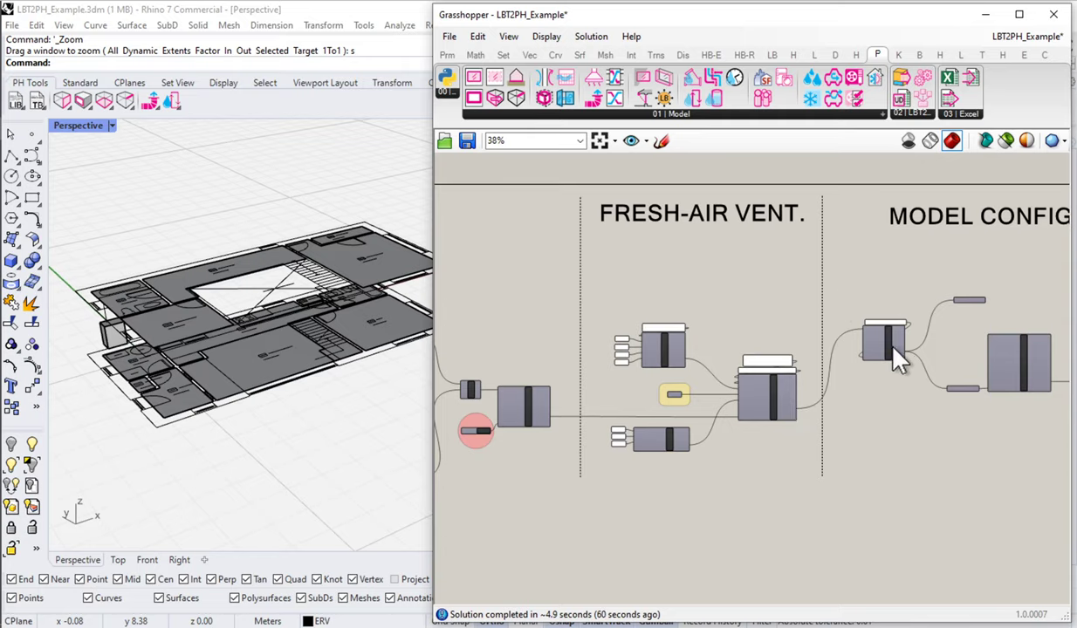
scroll(862, 327, "up", 5)
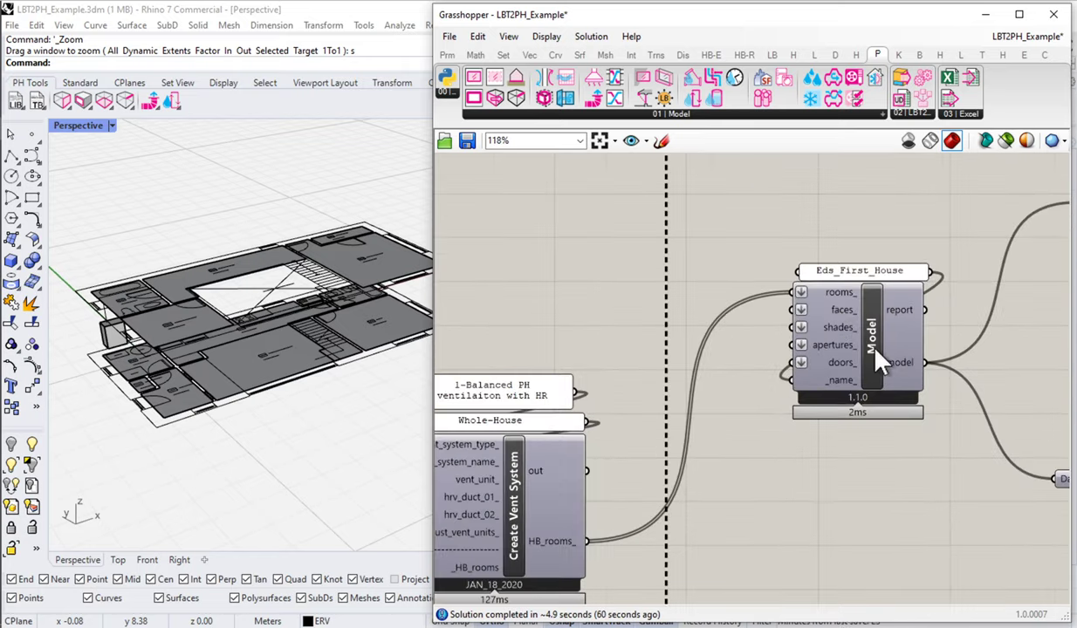
key("alt")
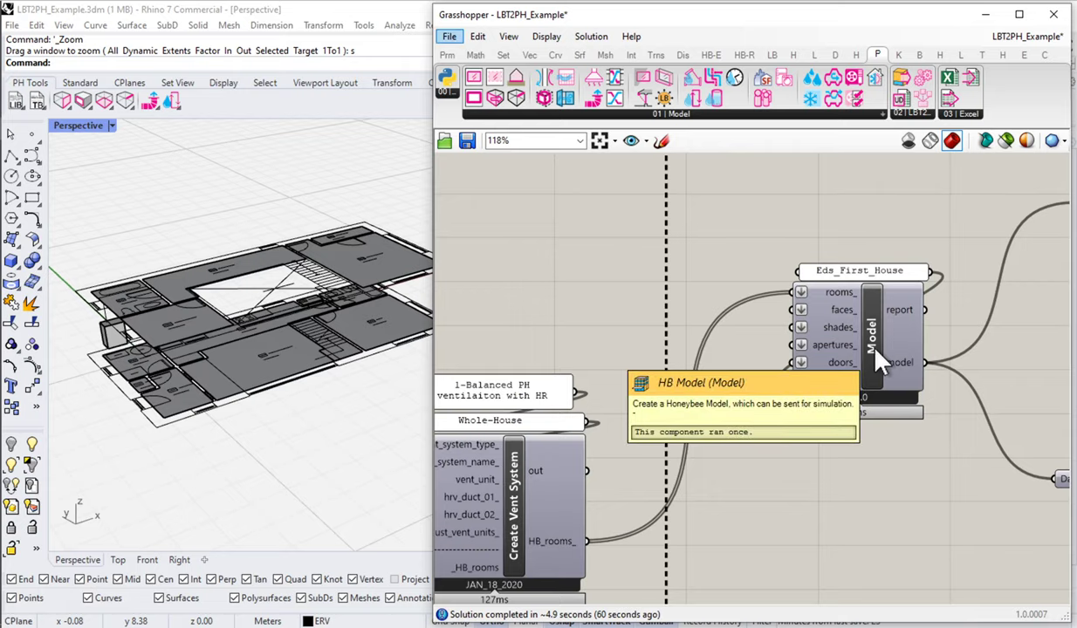
scroll(733, 349, "down", 4)
scroll(729, 297, "down", 2)
left_click_drag(724, 240, 947, 262, "alt")
Copy the dashed divider to the far side of the gap and copy the FRESH-AIR VENT. heading into it
left_click_drag(718, 316, 963, 323)
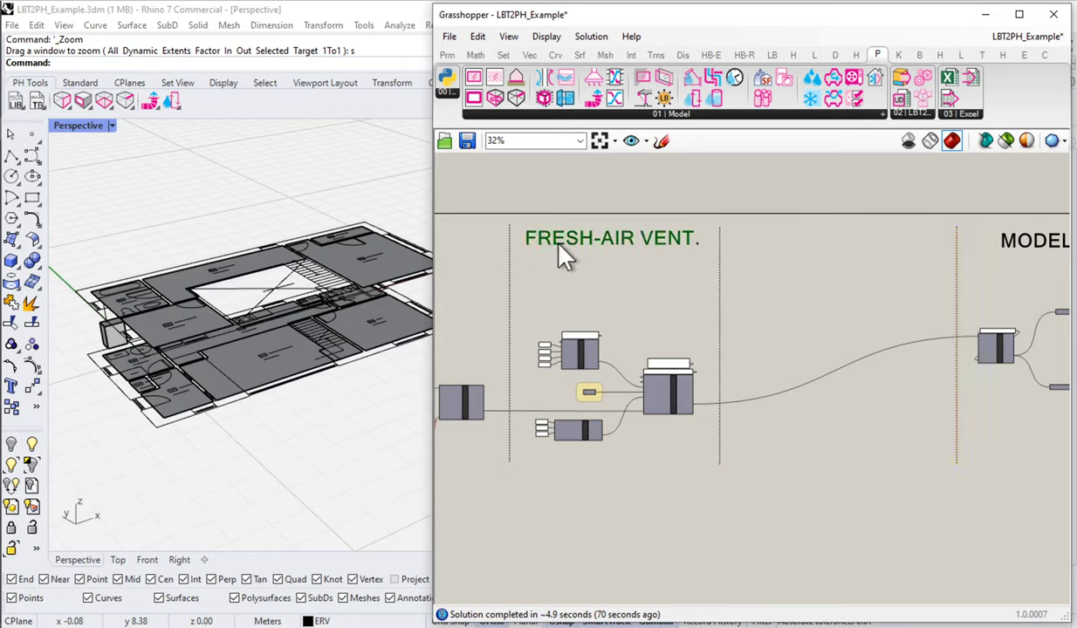
left_click_drag(560, 247, 785, 247, "alt")
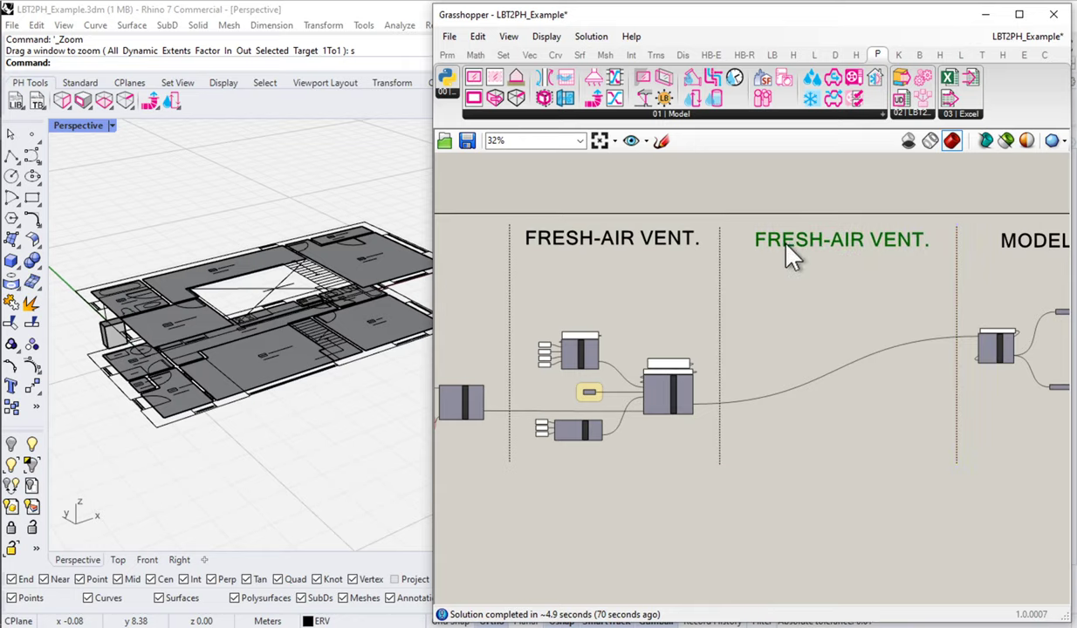
Change the text of the copied FRESH-AIR VENT. heading to DHW
double_click(786, 246)
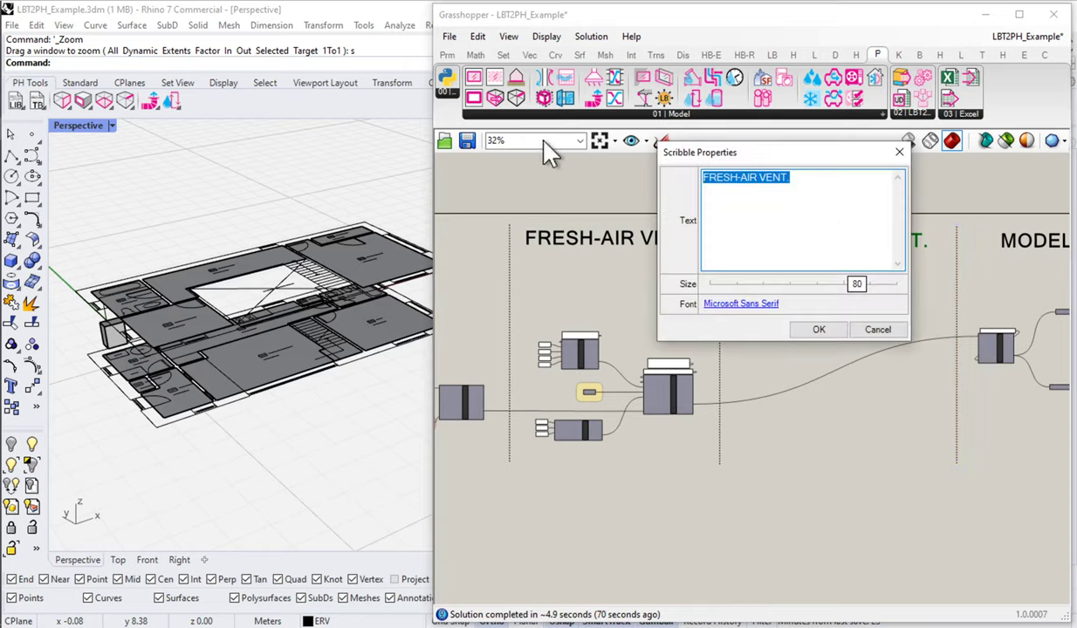
type("DHW")
left_click(818, 328)
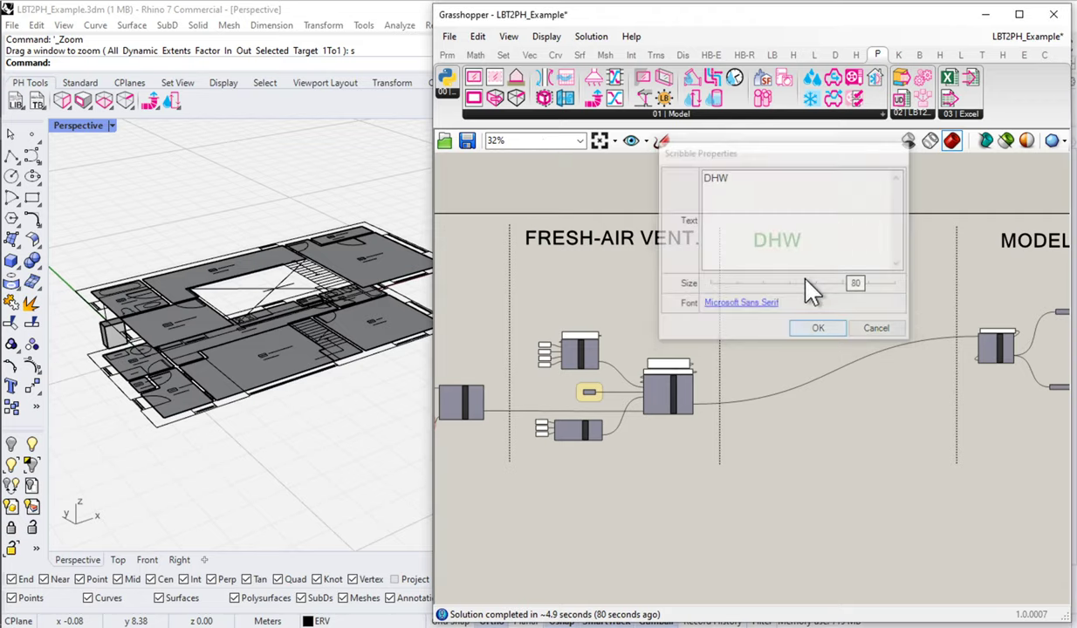
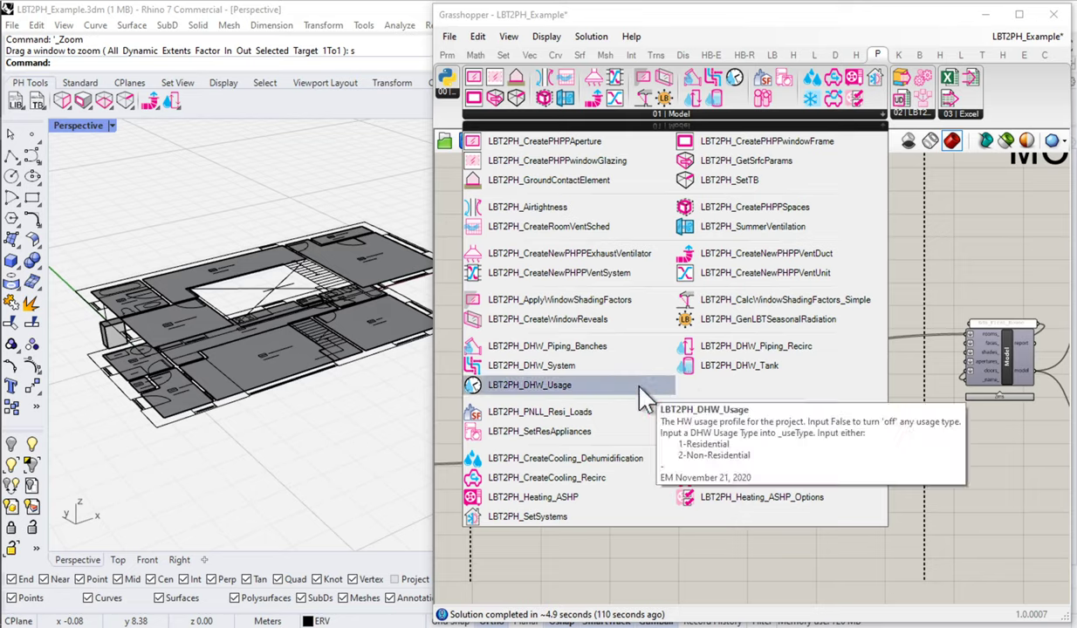
Place an LBT2PH_DHW_System component on the canvas in the new DHW section
mouse_move(559, 375)
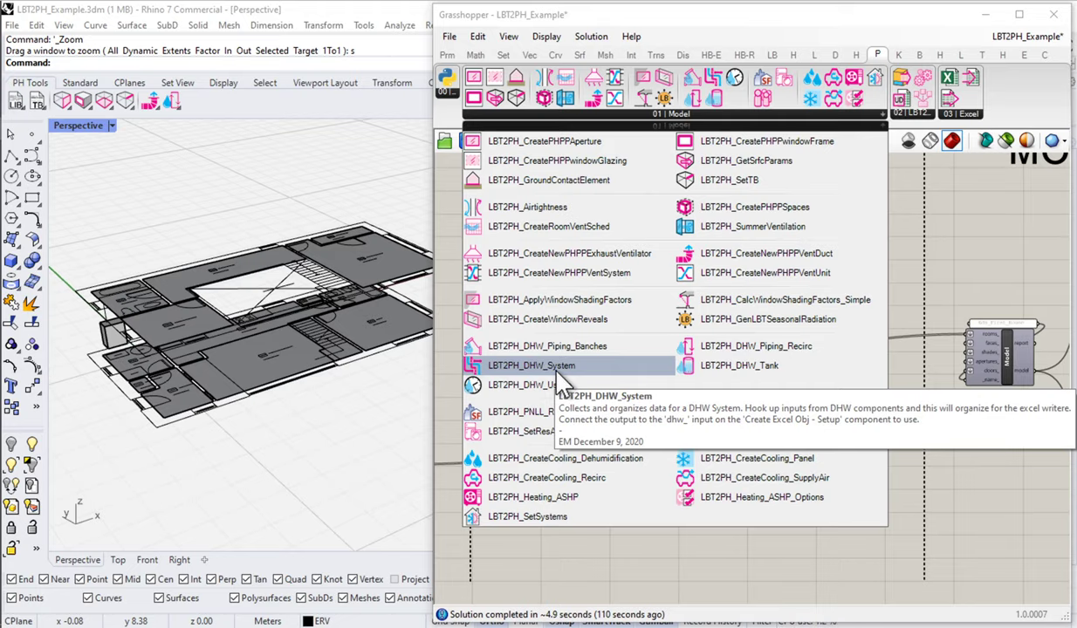
left_click_drag(560, 379, 683, 417)
scroll(705, 474, "up", 5)
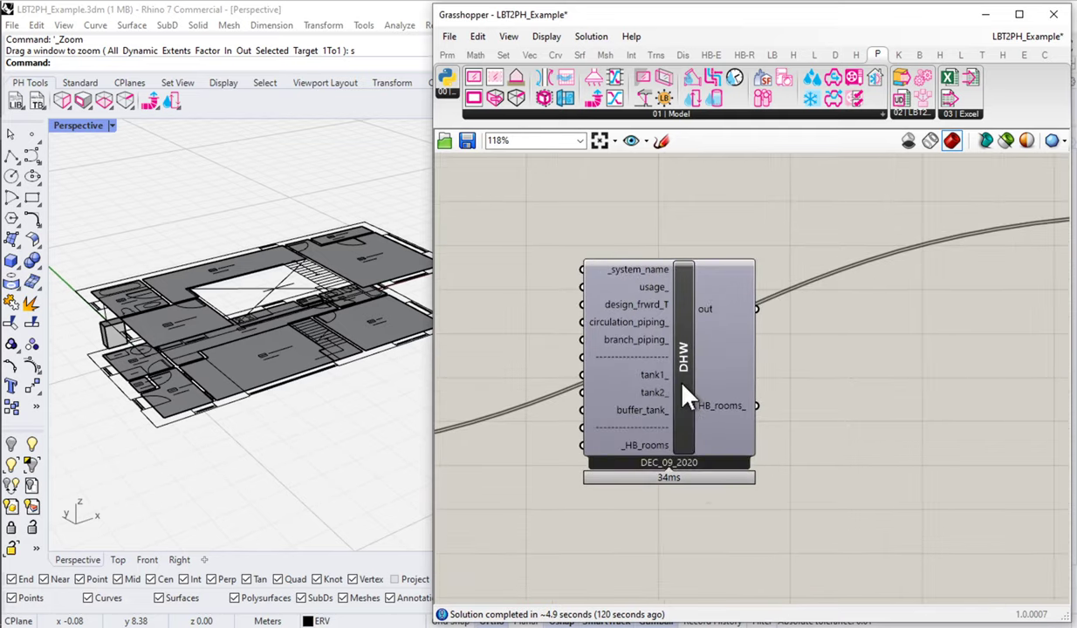
right_click_drag(784, 382, 757, 395)
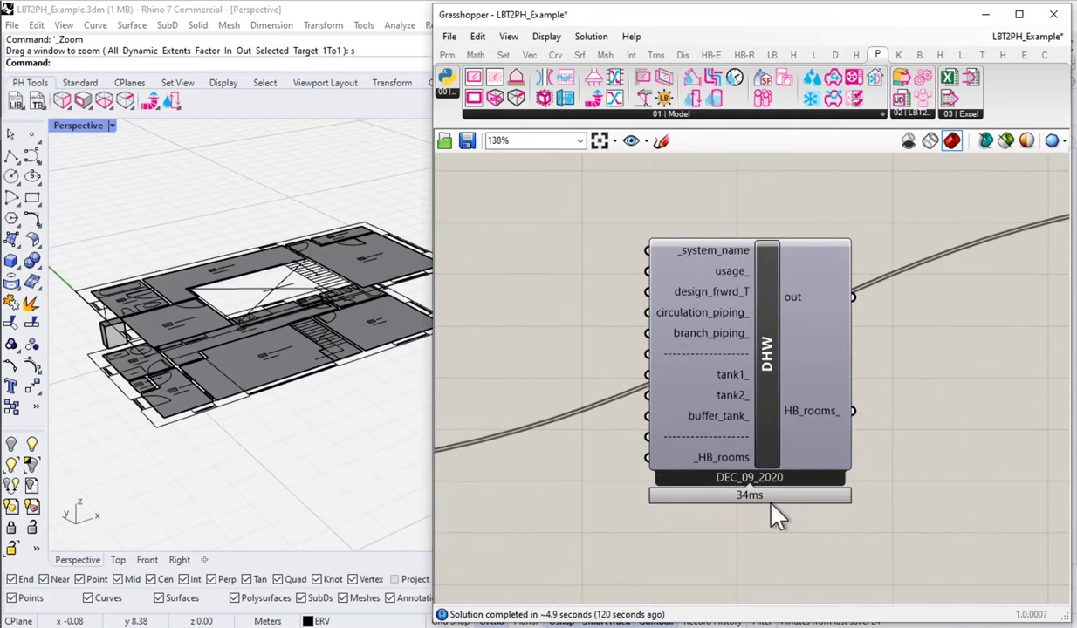
mouse_move(842, 496)
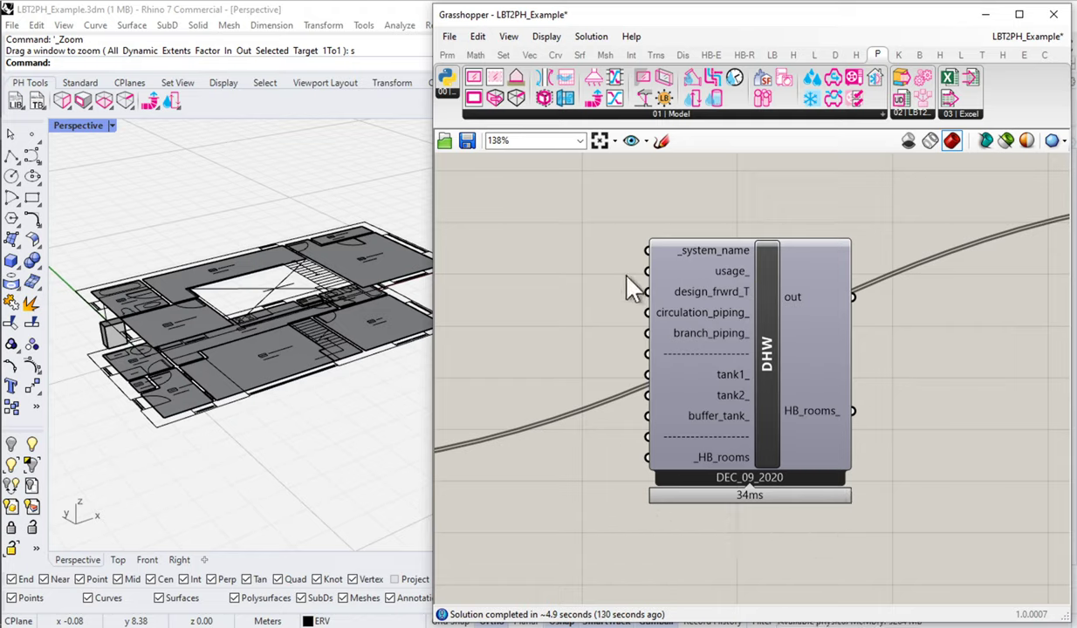
mouse_move(740, 272)
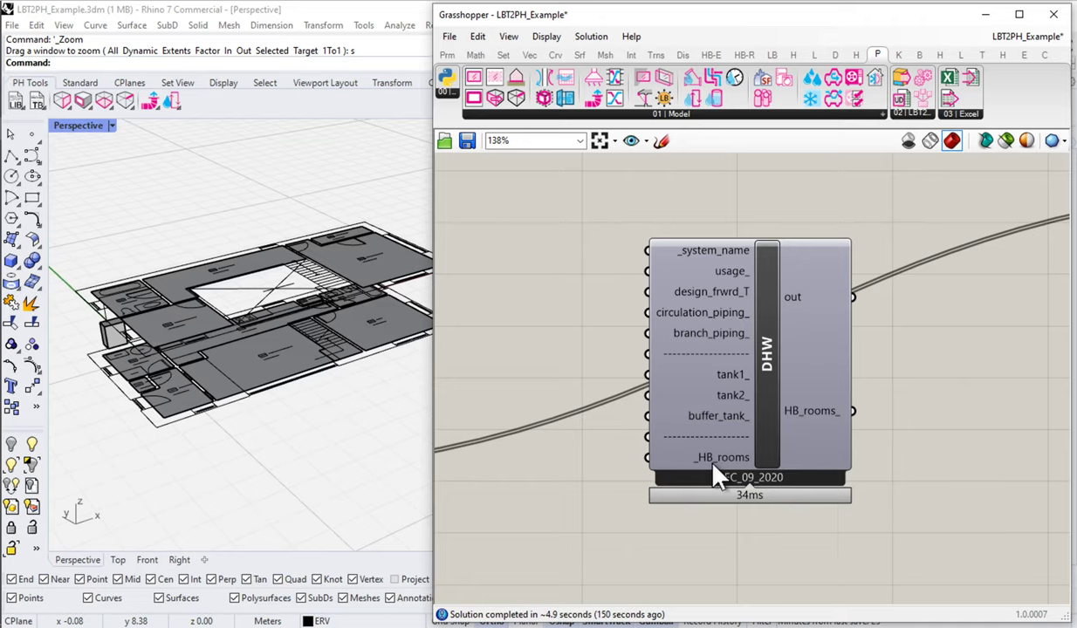
Connect the rooms output of the fresh-air ventilation system component to the DHW component's _HB_rooms input
scroll(714, 477, "down", 3)
right_click_drag(714, 478, 742, 390)
left_click_drag(563, 387, 921, 391)
right_click_drag(921, 391, 639, 411)
scroll(629, 399, "up", 1)
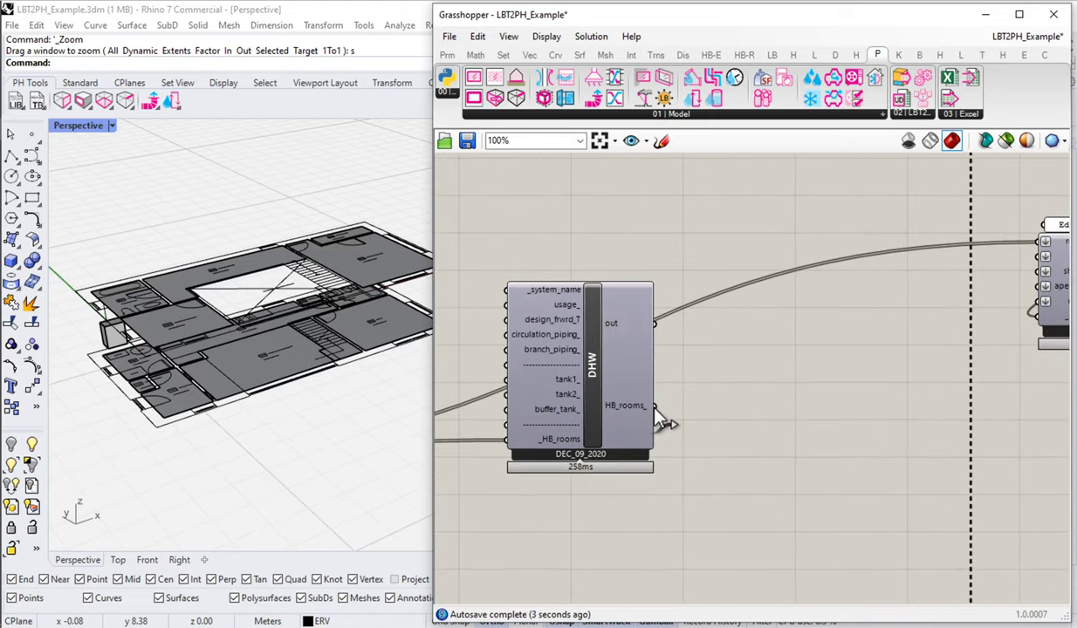
Add a panel beside the DHW component and connect the HB_rooms_ output to it
double_click(727, 401)
type("Panel")
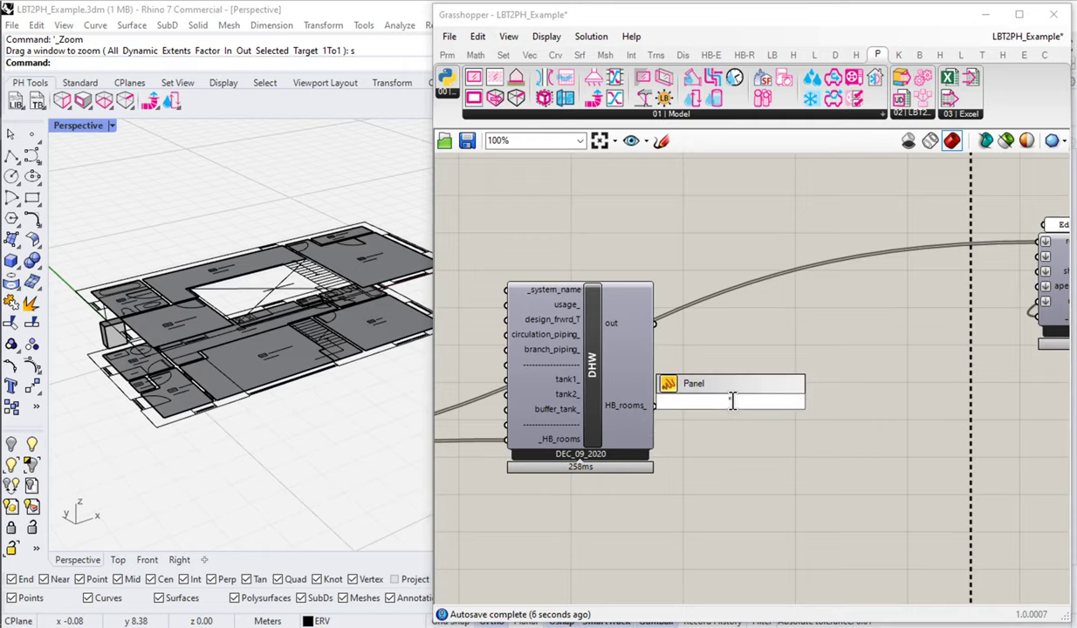
key("Return")
left_click_drag(714, 401, 730, 397)
left_click_drag(653, 406, 690, 398)
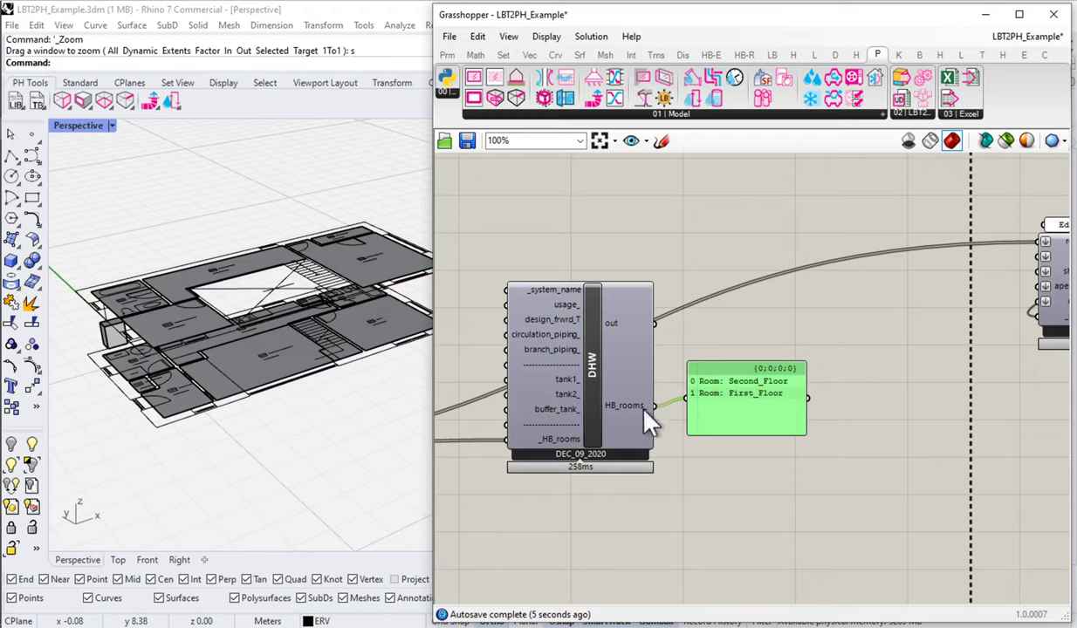
Connect the DHW component's HB_rooms_ output to the Model component's rooms_ input in place of the existing wire, and delete the rooms panel
right_click_drag(655, 407, 590, 430)
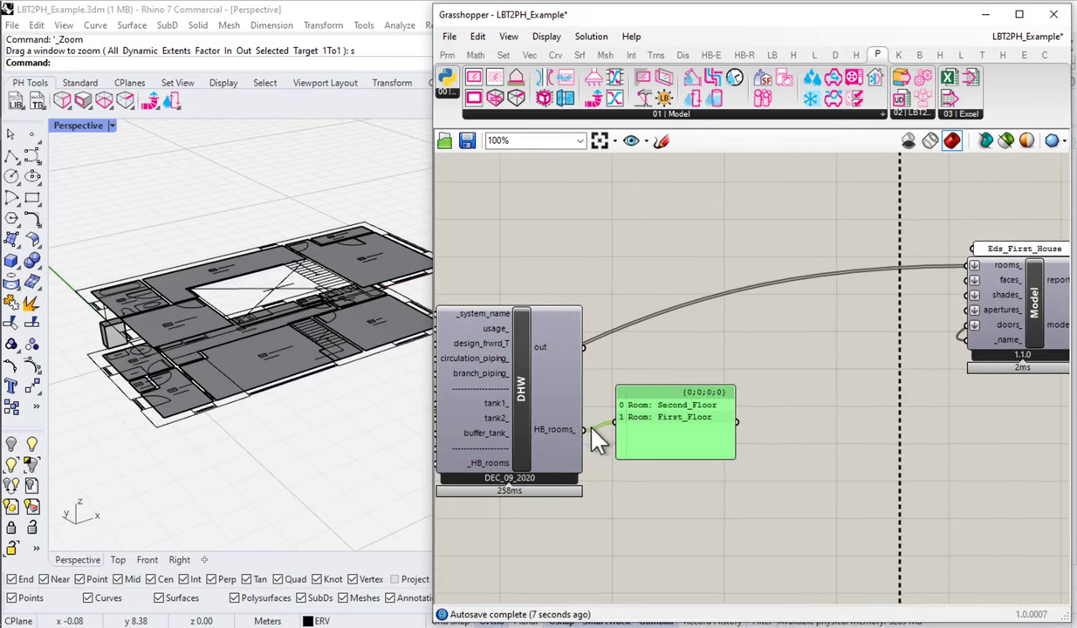
left_click_drag(585, 430, 984, 267)
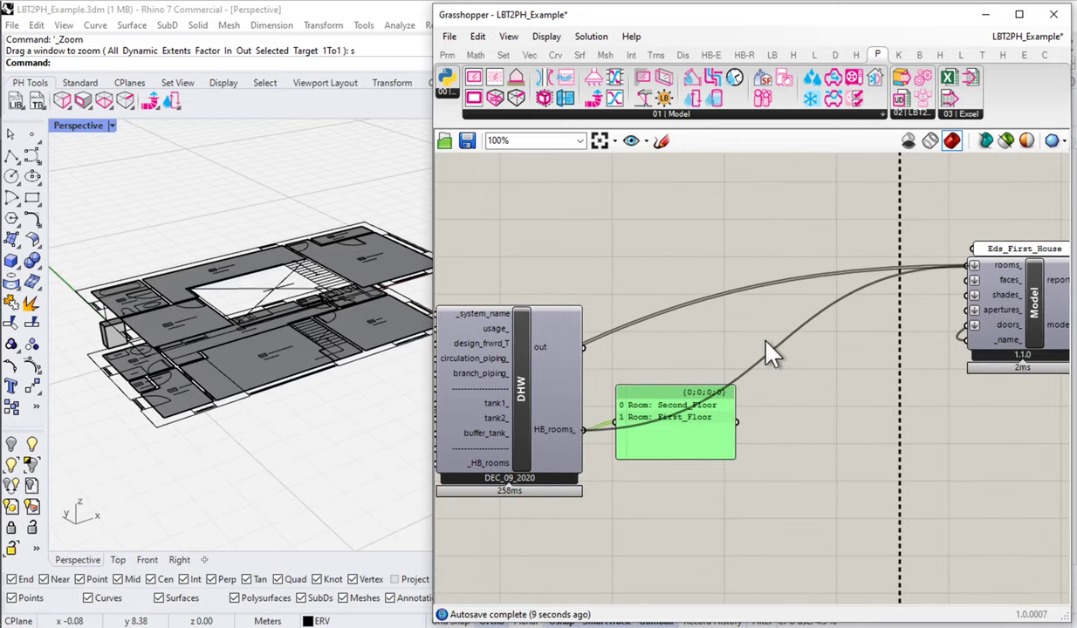
scroll(772, 353, "down", 3)
right_click_drag(784, 341, 583, 356)
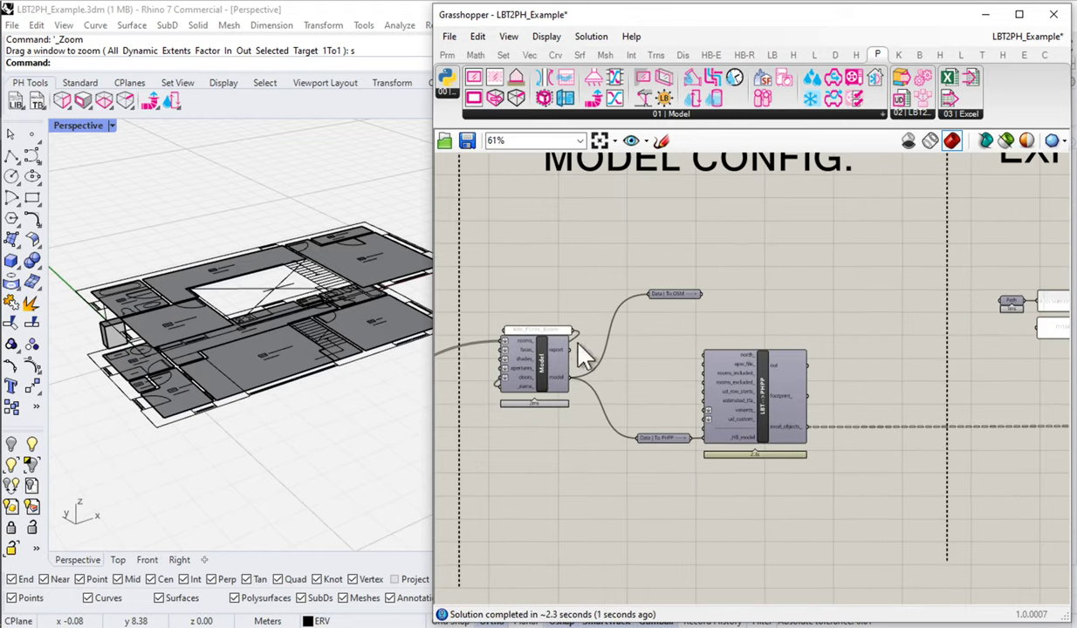
right_click_drag(621, 482, 842, 425)
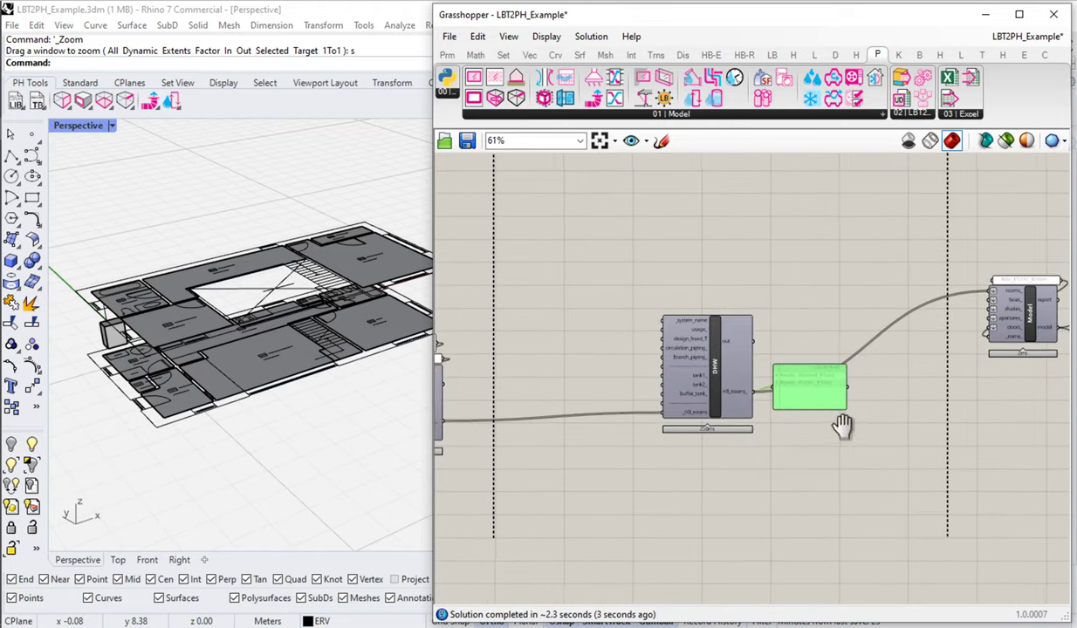
key("Delete")
Add a panel fed by the DHW component's out output and enlarge it to fit the whole system report
scroll(761, 386, "up", 3)
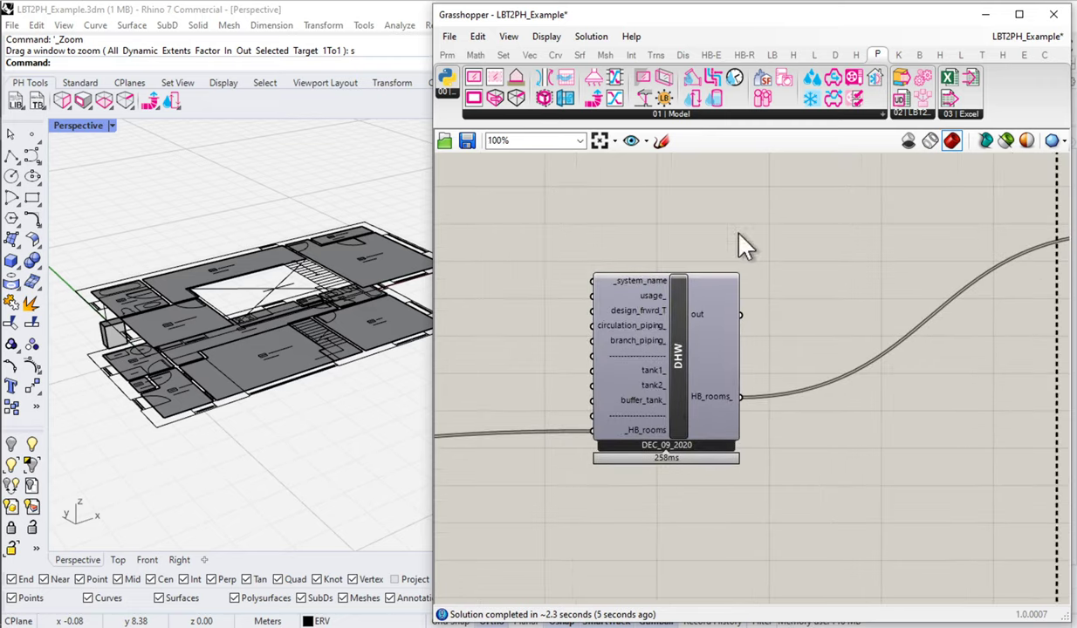
double_click(833, 293)
type("panel")
key("Return")
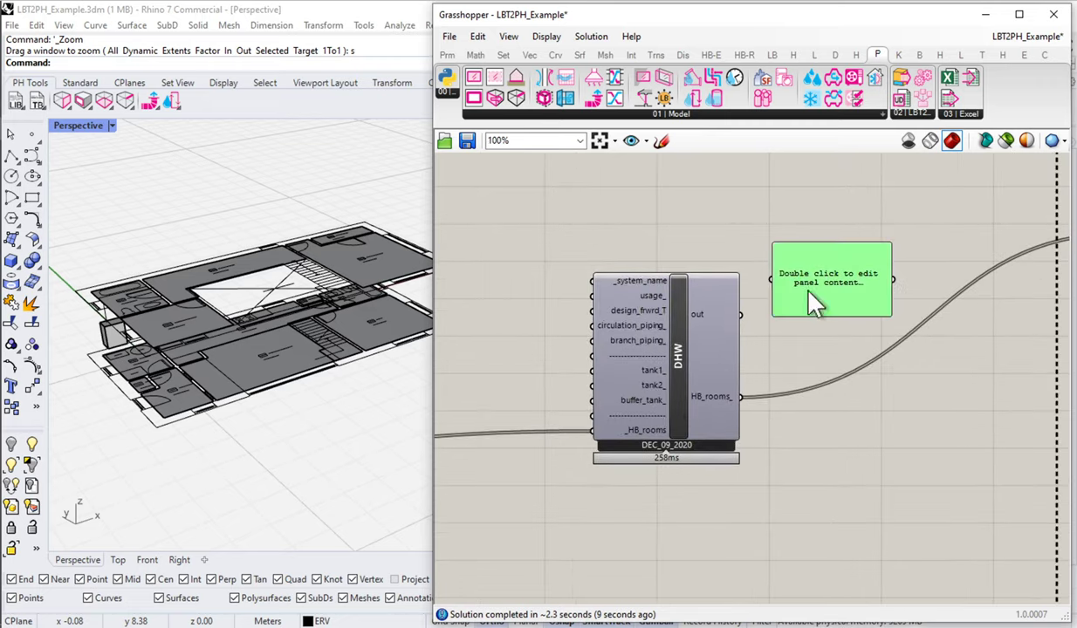
left_click_drag(741, 315, 772, 279)
left_click_drag(864, 316, 980, 463)
right_click_drag(846, 452, 584, 393)
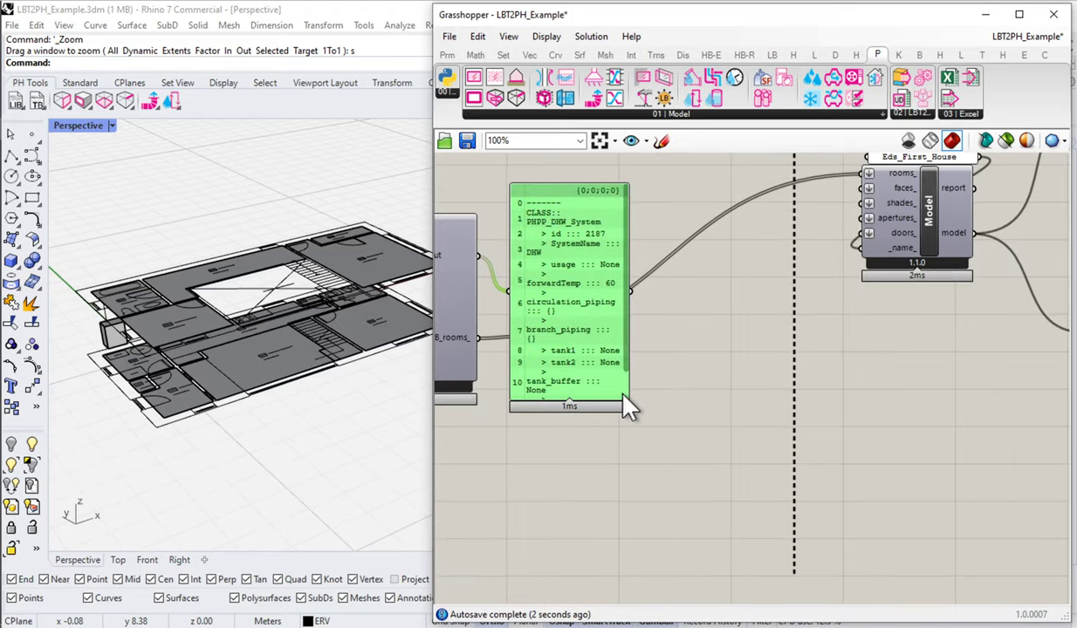
left_click_drag(624, 399, 843, 448)
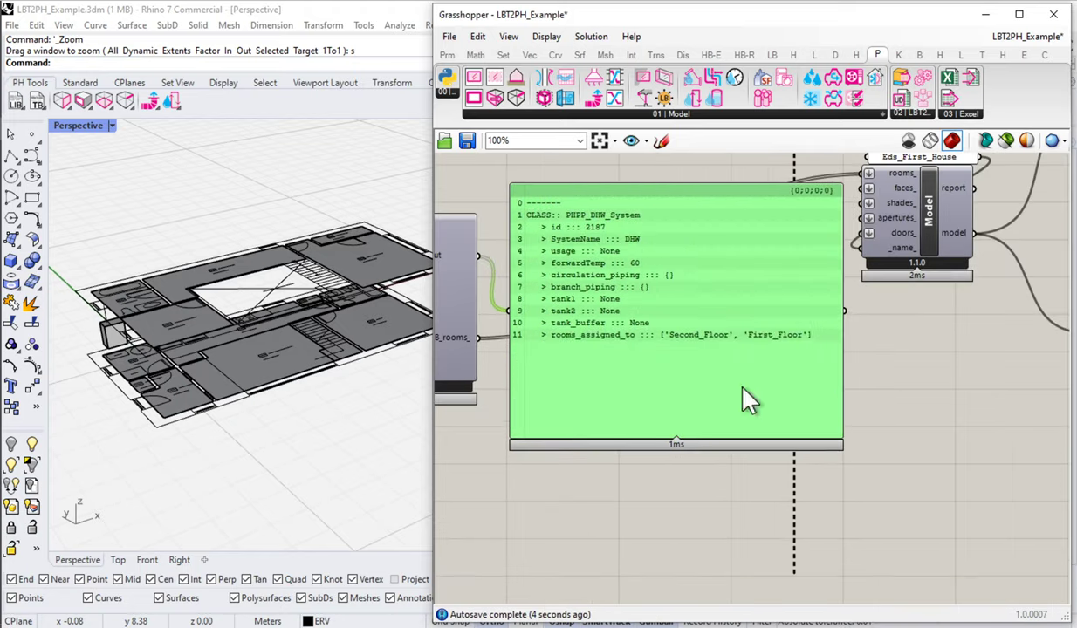
Narrow the DHW report panel so that it stays within the section divider
right_click_drag(743, 390, 683, 338)
scroll(767, 402, "up", 2)
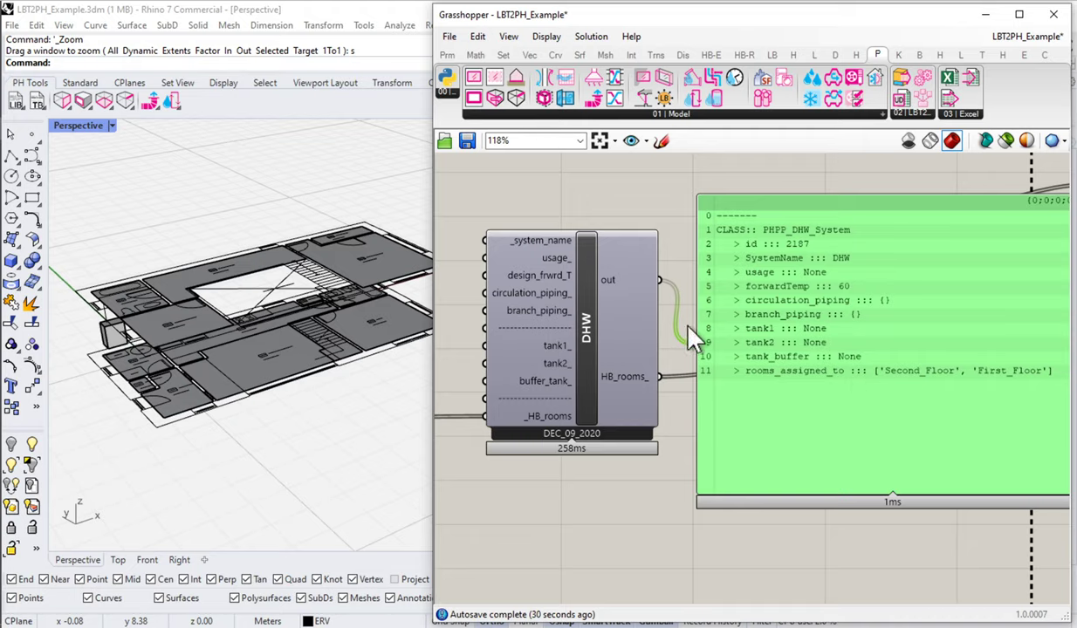
right_click(825, 314)
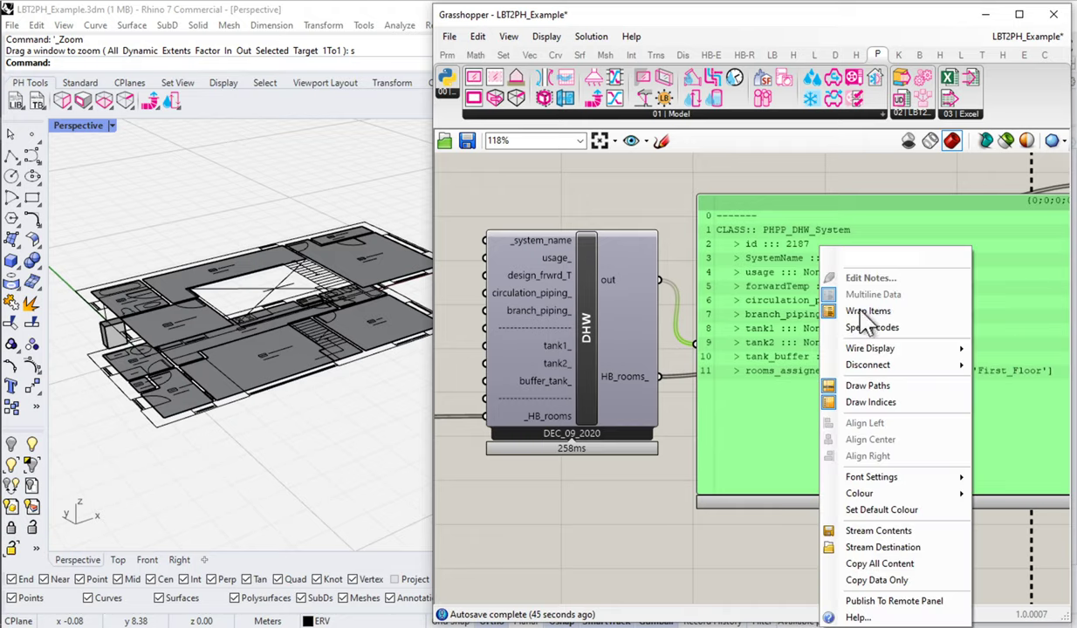
right_click_drag(978, 204, 723, 219)
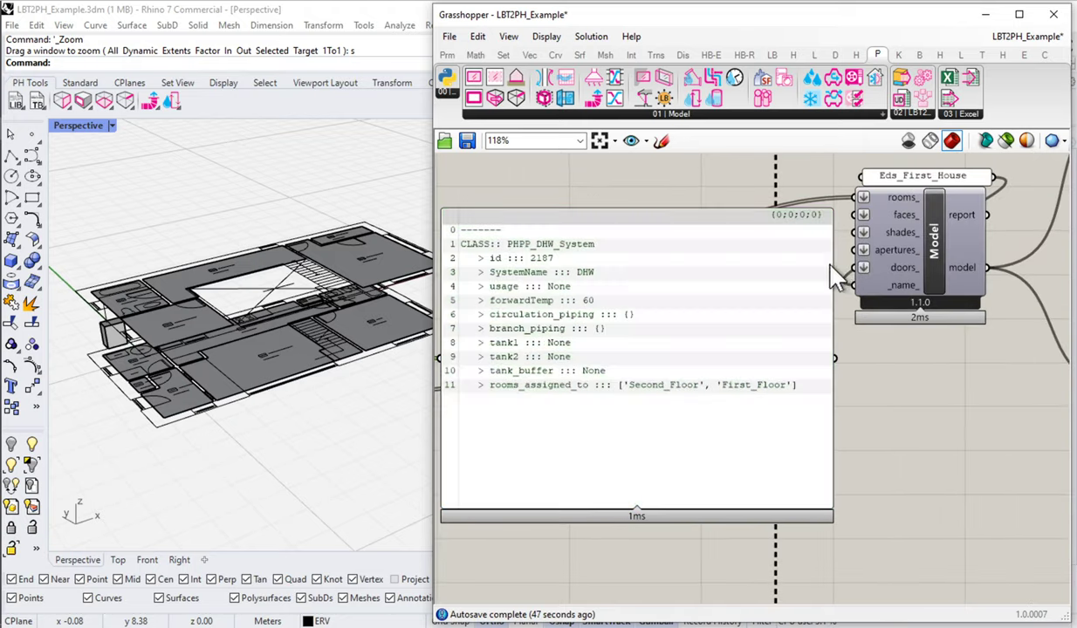
left_click_drag(831, 266, 724, 270)
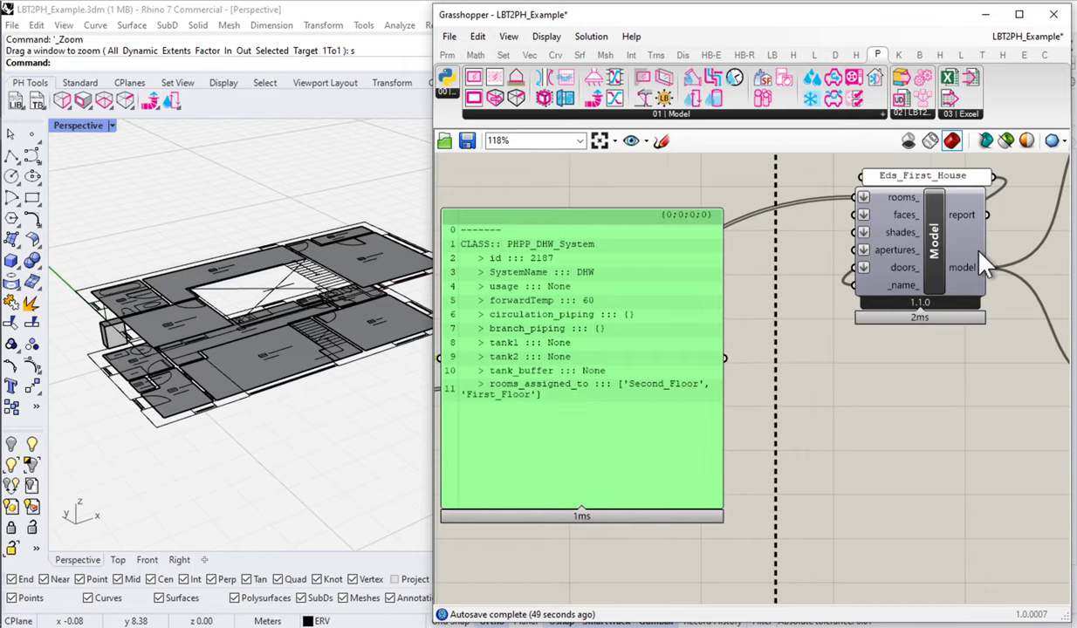
Set the Open XL Workbook component's run toggle to True to write the model data to My_Results.xlsx
right_click_drag(958, 375, 594, 337)
scroll(728, 312, "down", 3)
right_click_drag(1004, 288, 667, 350)
right_click_drag(894, 304, 728, 229)
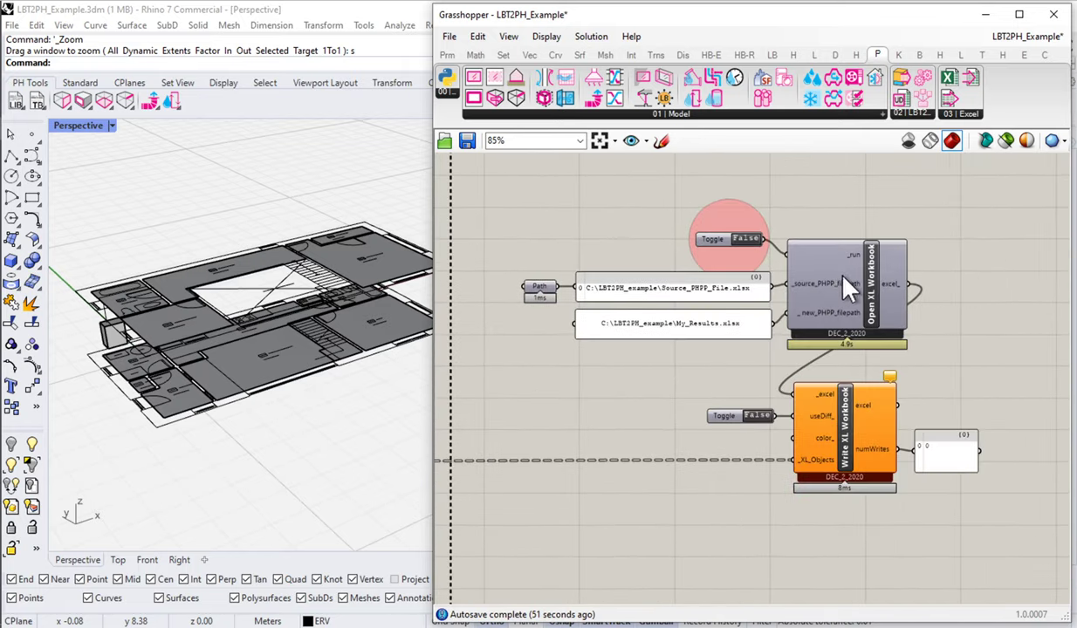
scroll(724, 231, "up", 1)
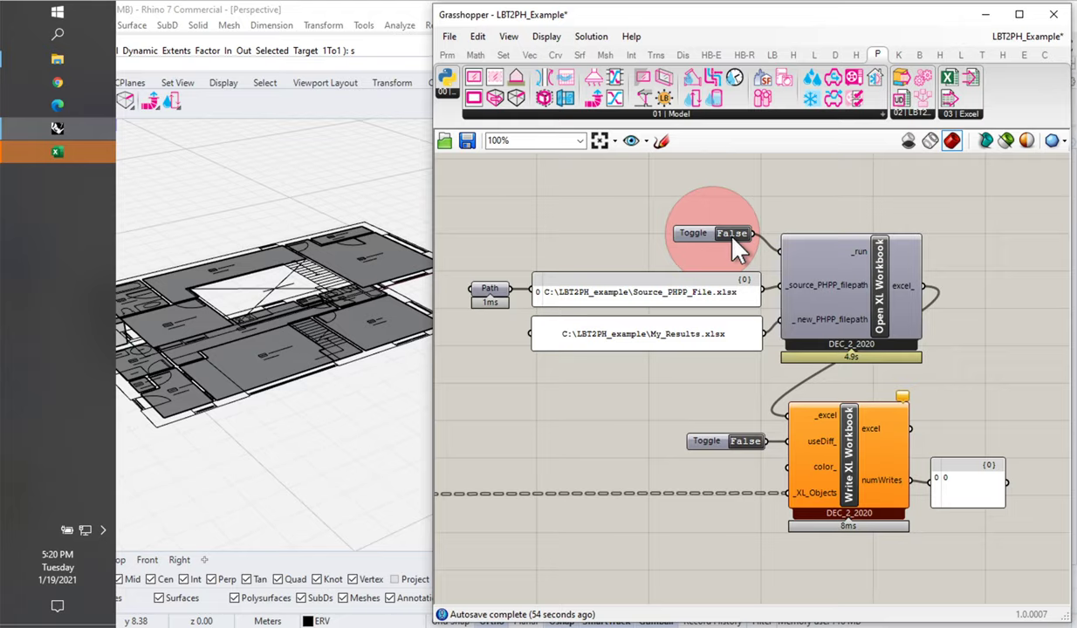
double_click(731, 233)
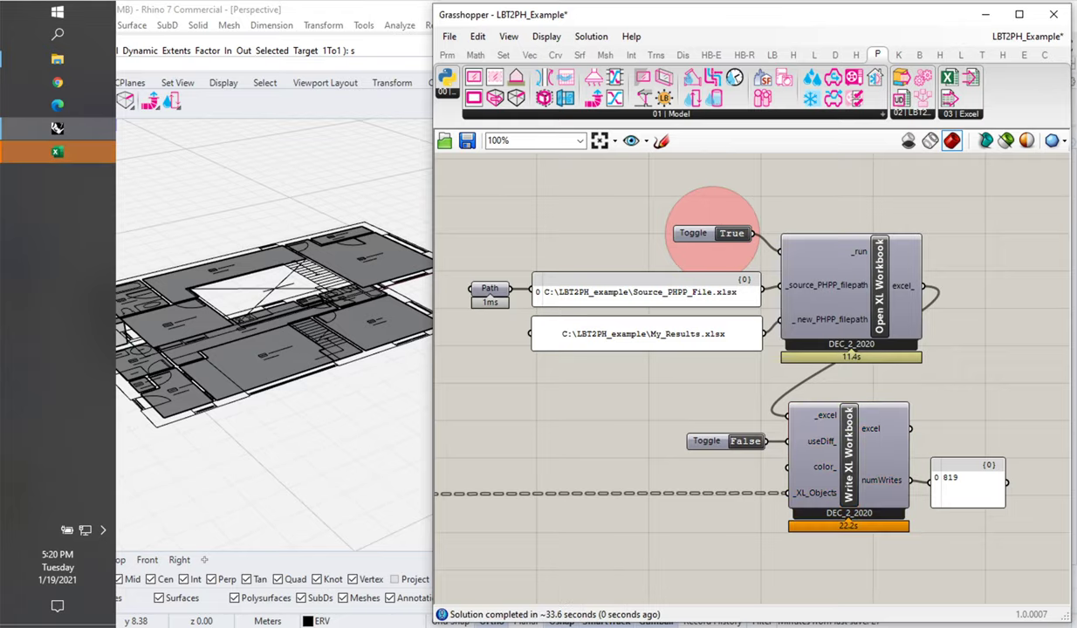
Switch to My_Results.xlsx in Excel and examine the Storage 1 and DHW individual pipes inputs on the DHW+Distribution sheet
left_click(70, 158)
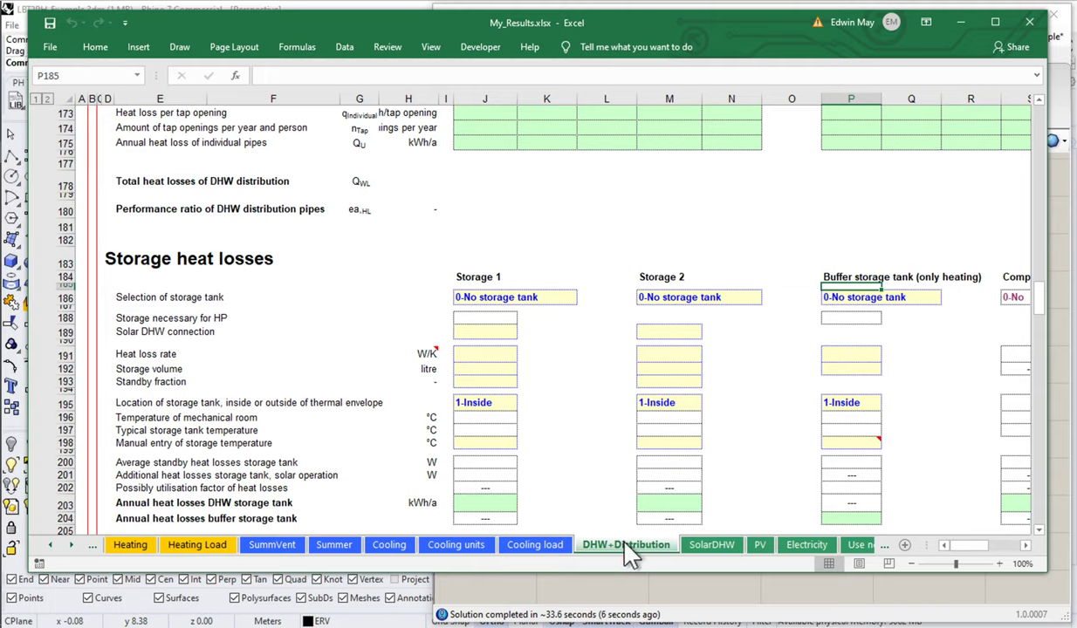
left_click_drag(456, 286, 534, 493)
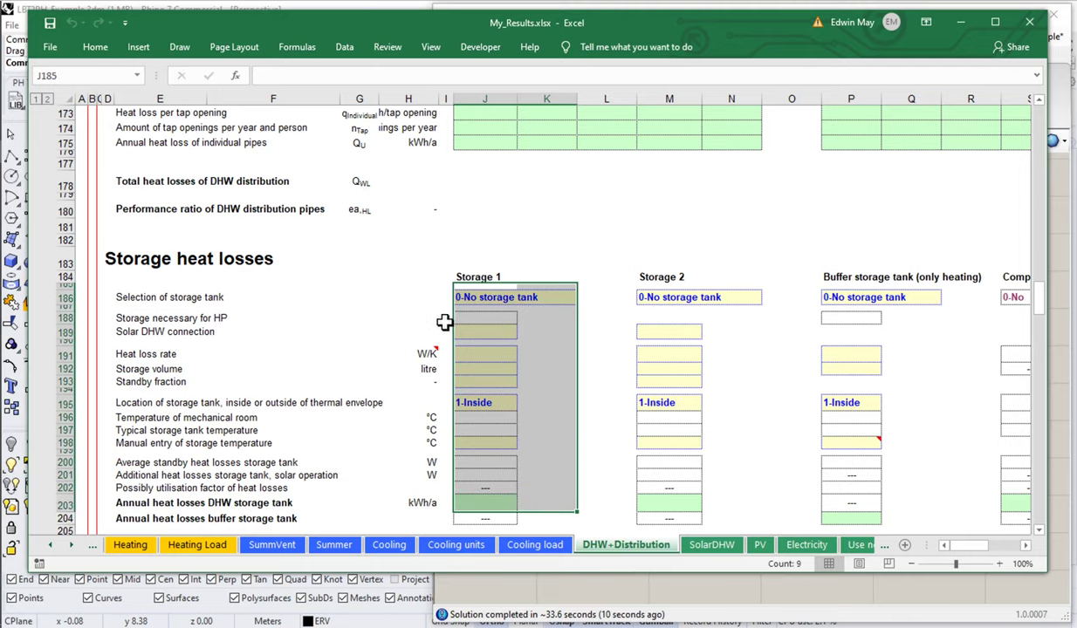
scroll(444, 322, "up", 5)
left_click_drag(466, 223, 461, 353)
Examine the DHW circulation pipes inputs, the design forward flow temperature and the DHW useful heat section
scroll(465, 356, "up", 4)
scroll(466, 356, "up", 1)
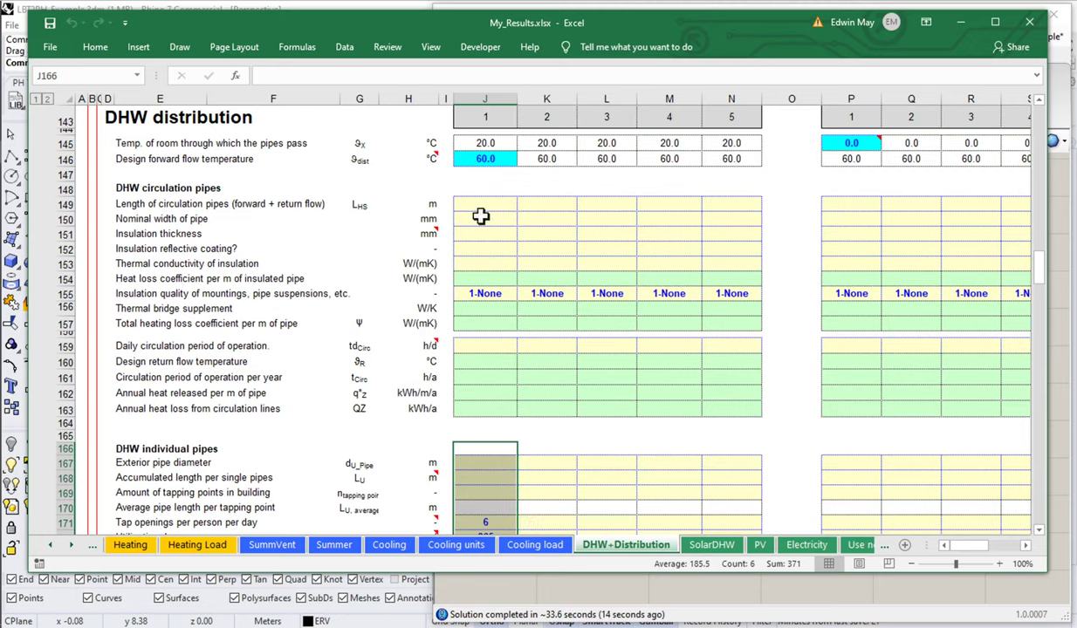
left_click_drag(471, 204, 478, 407)
scroll(480, 166, "up", 1)
left_click(483, 205)
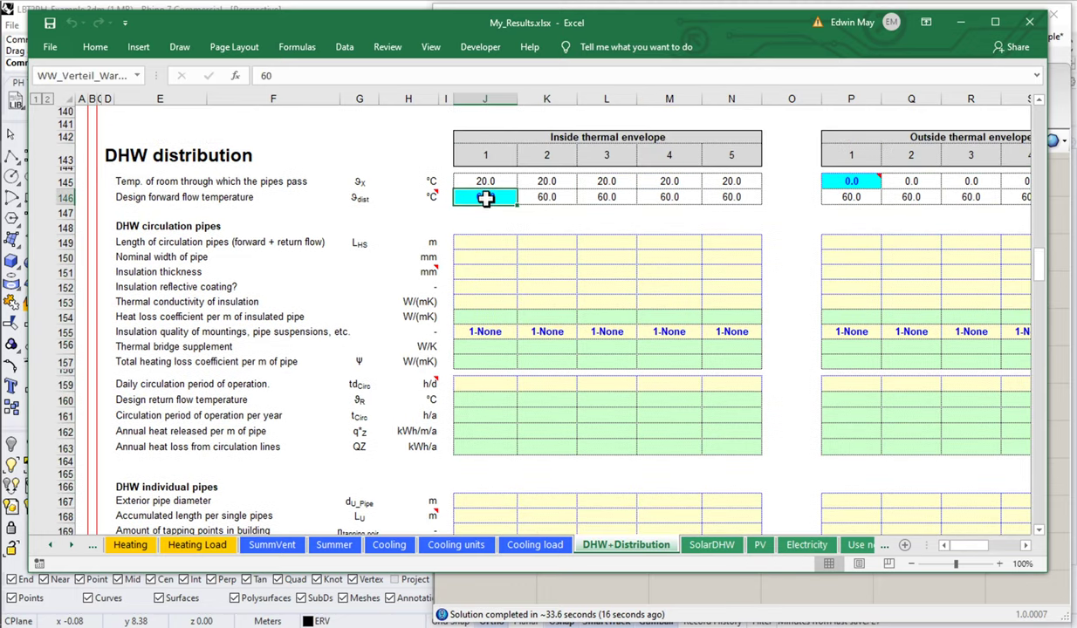
scroll(583, 271, "up", 1)
scroll(584, 272, "up", 15)
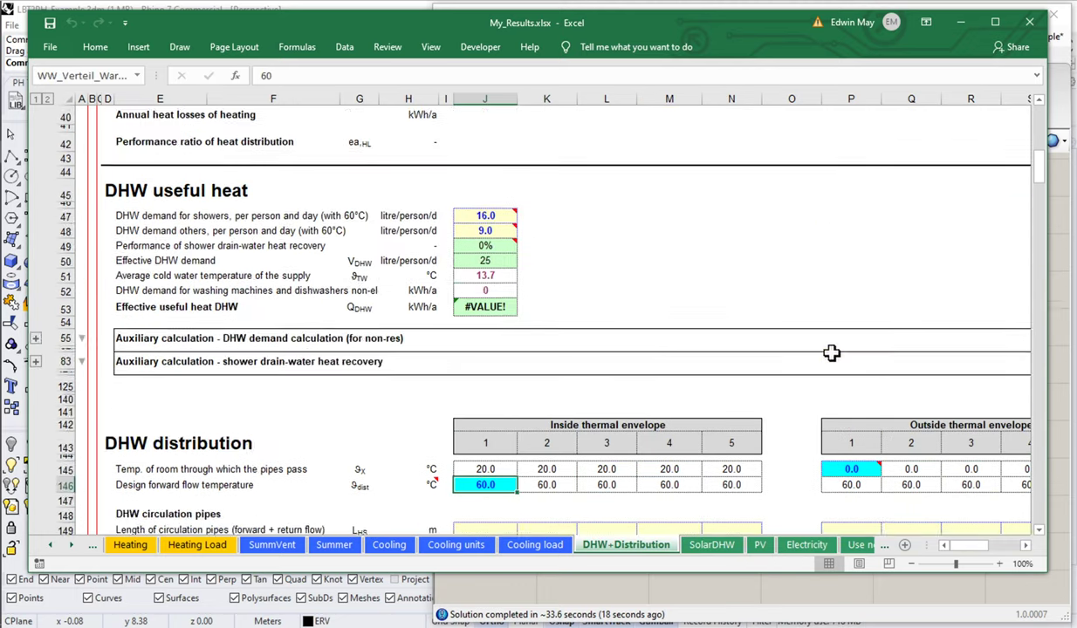
scroll(530, 355, "down", 15)
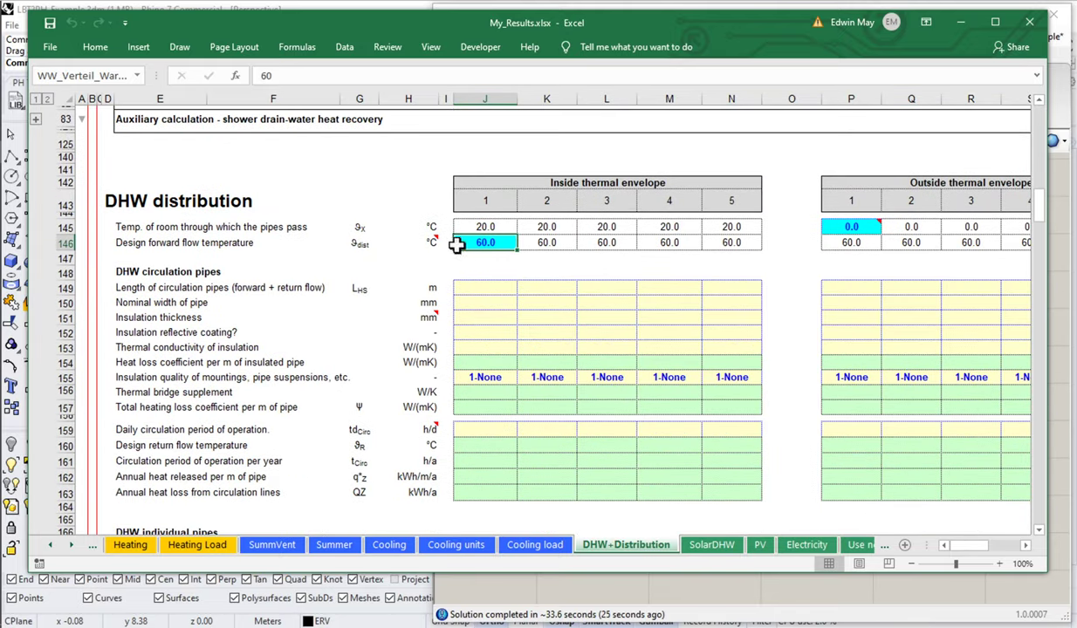
Return to Grasshopper and set the Write XL Workbook component's useDiff_ toggle to True
left_click(680, 606)
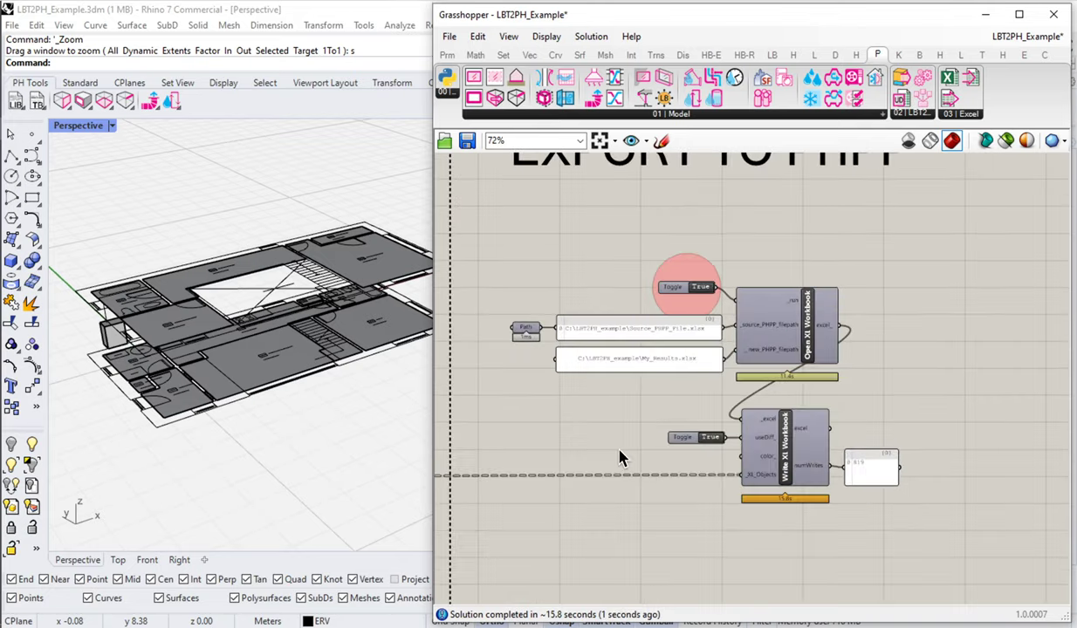
mouse_move(496, 487)
right_mouse_down()
mouse_move(873, 403)
mouse_move(637, 373)
mouse_move(630, 385)
mouse_move(901, 366)
mouse_move(568, 397)
mouse_move(711, 399)
mouse_move(807, 433)
right_mouse_up()
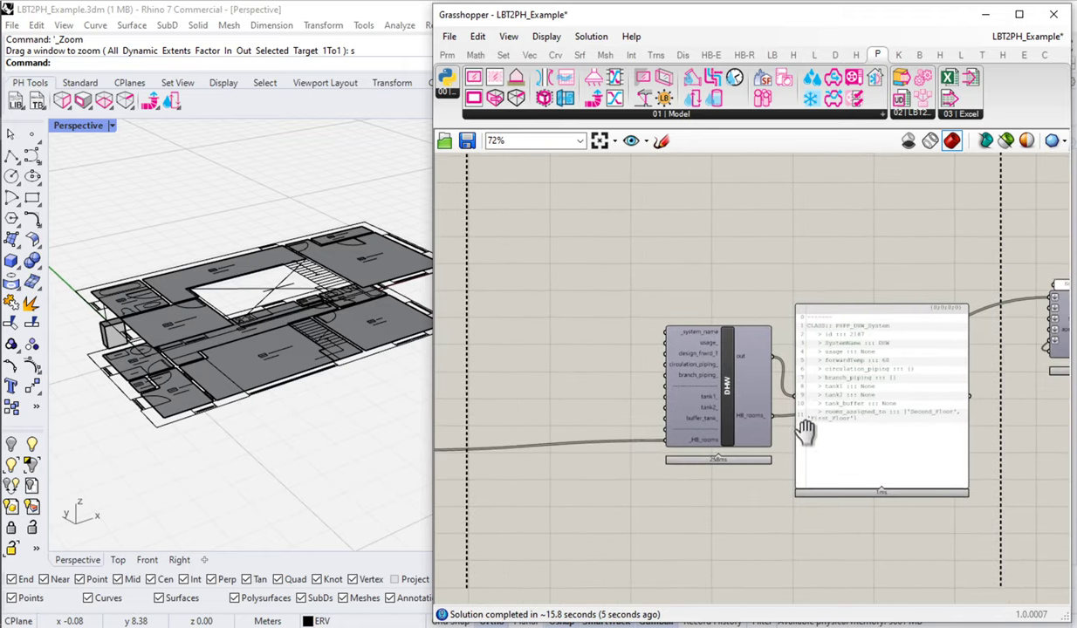
scroll(746, 221, "down", 3)
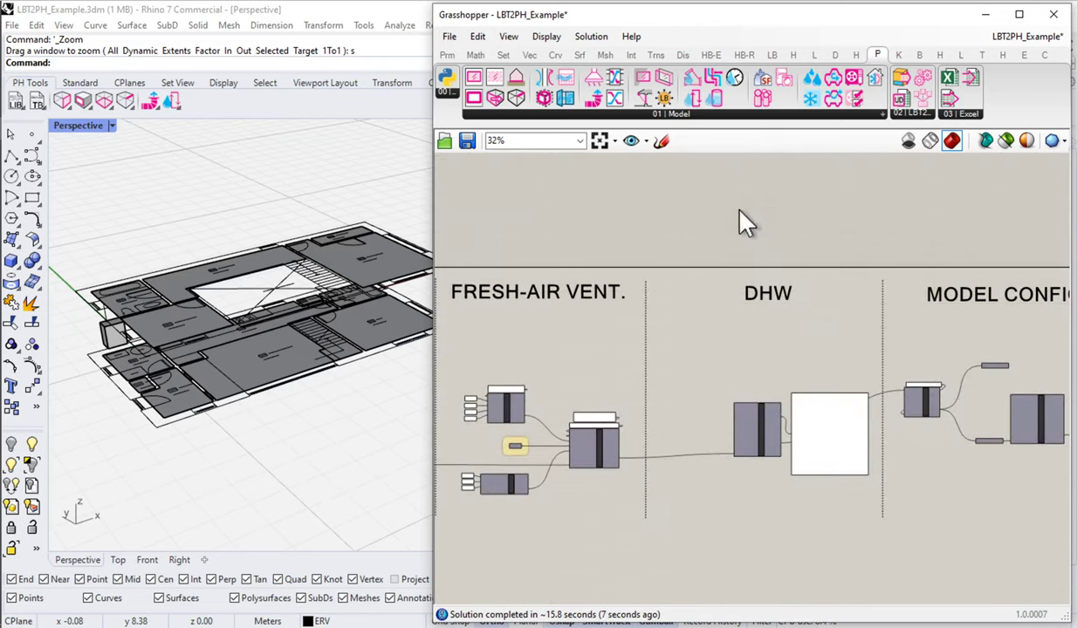
Place an LBT2PH_DHW_Tank component on the canvas and position it beside the input side of the DHW component
scroll(785, 310, "up", 2)
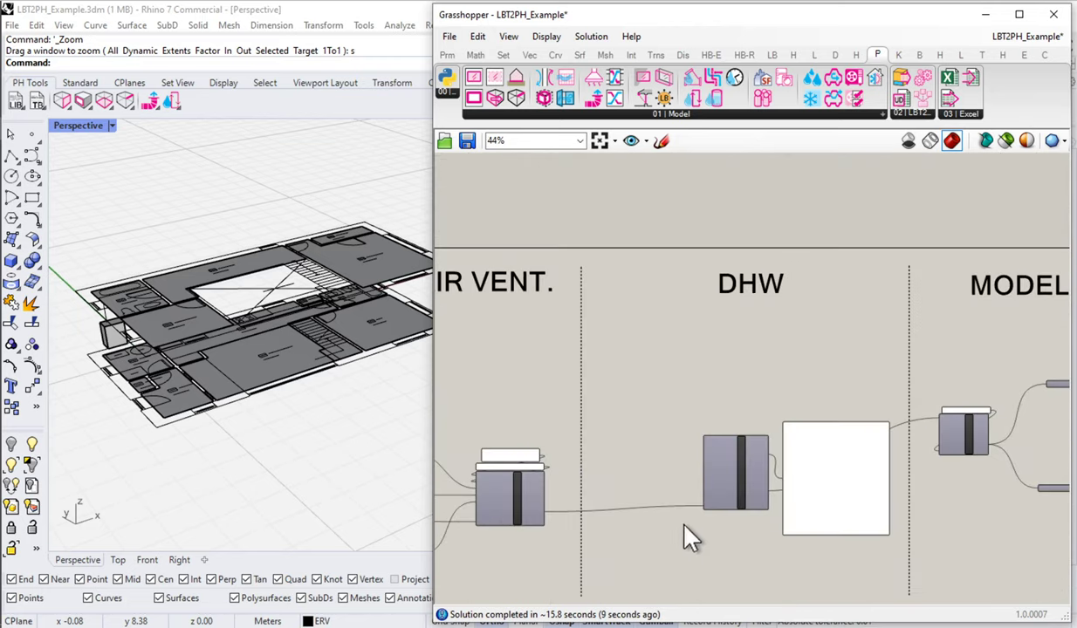
scroll(738, 520, "up", 4)
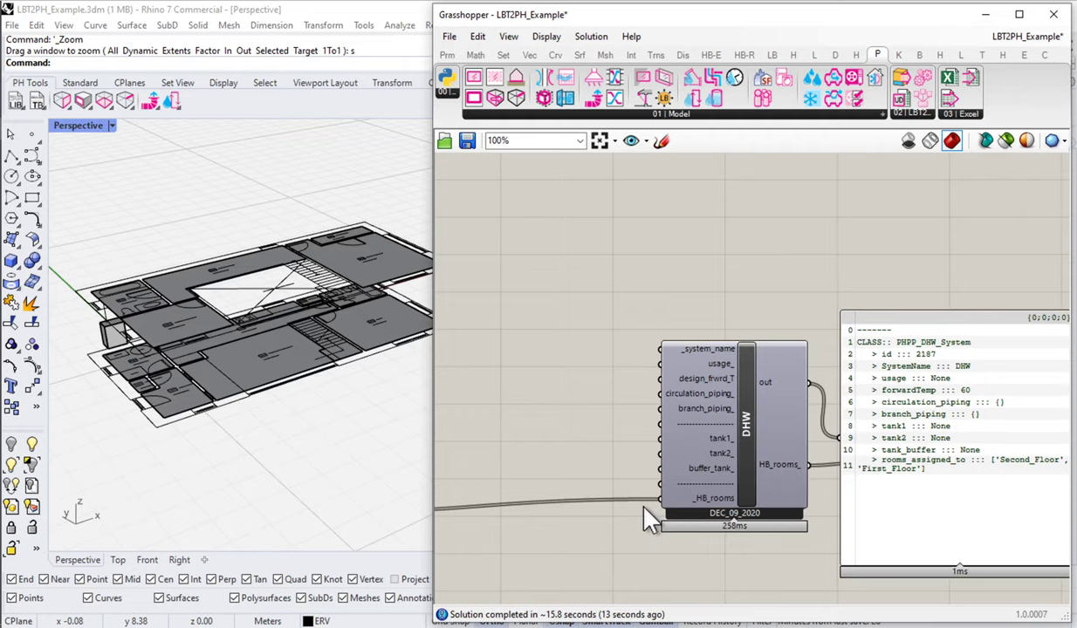
scroll(724, 456, "up", 2)
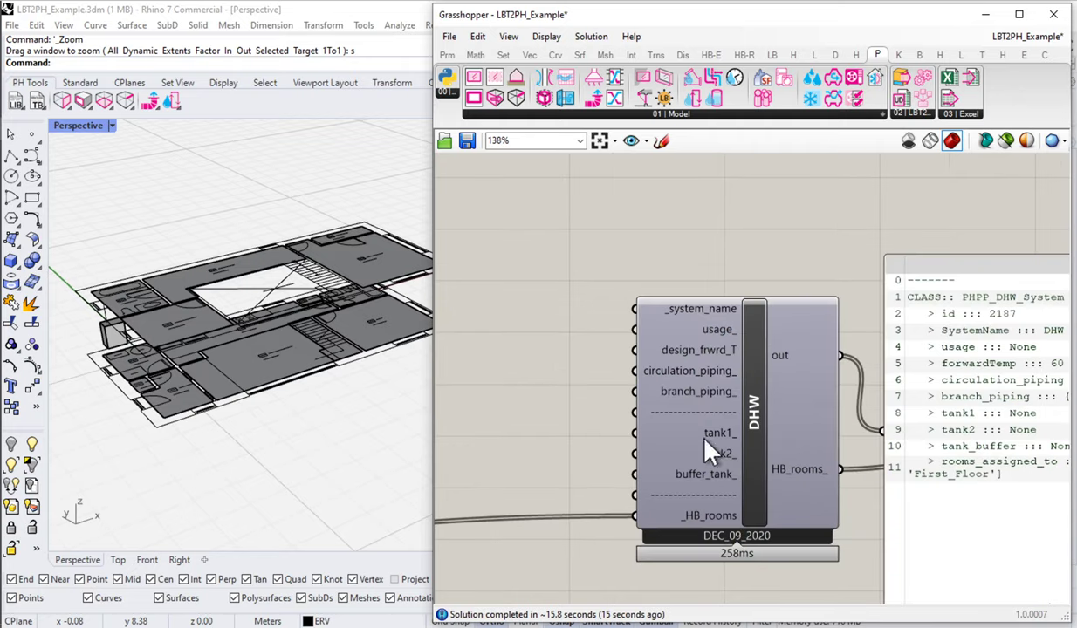
mouse_move(740, 436)
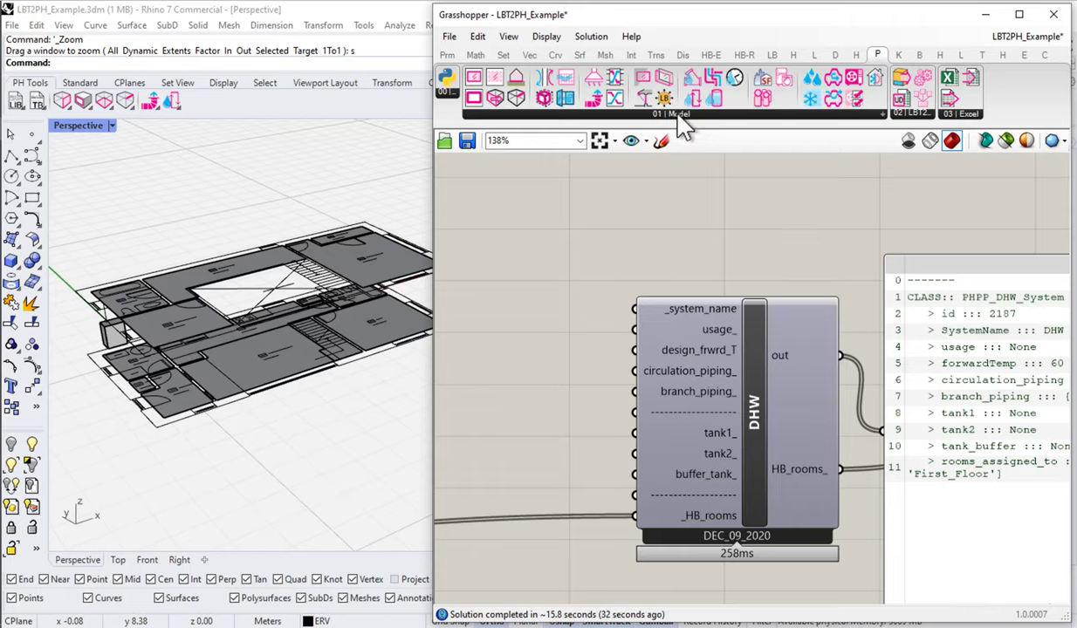
left_click(680, 114)
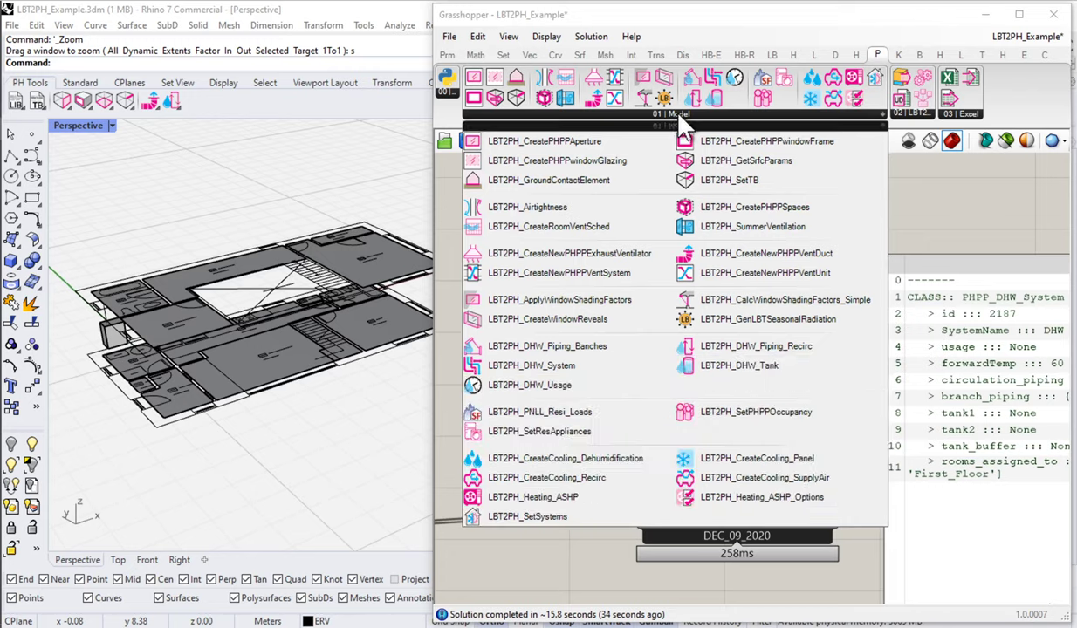
left_click(752, 367)
left_click(539, 365)
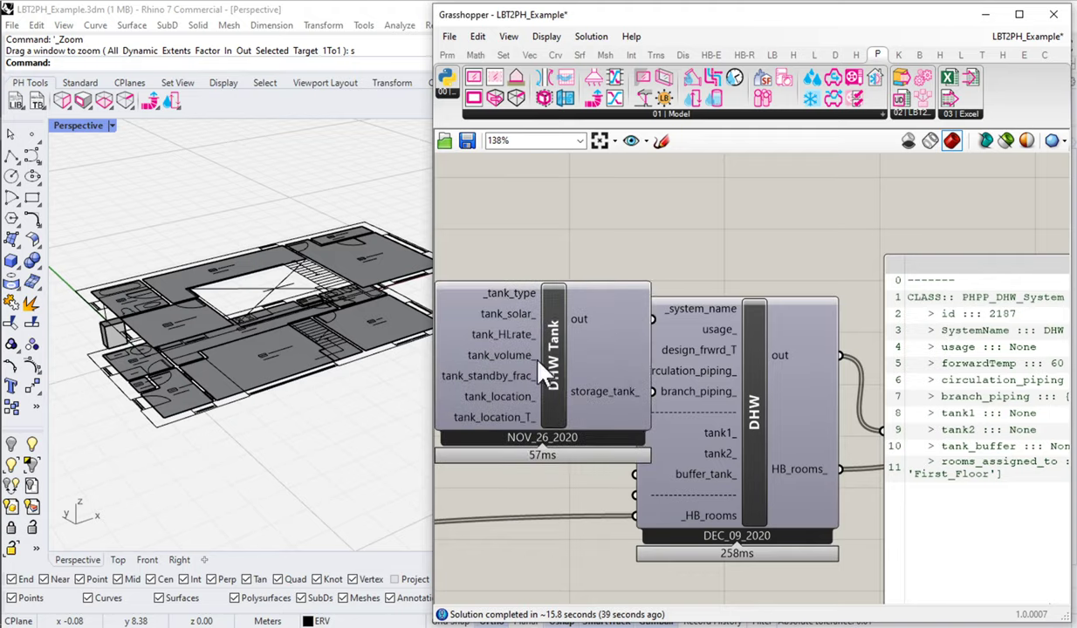
right_click_drag(683, 351, 930, 294)
left_click_drag(810, 328, 692, 361)
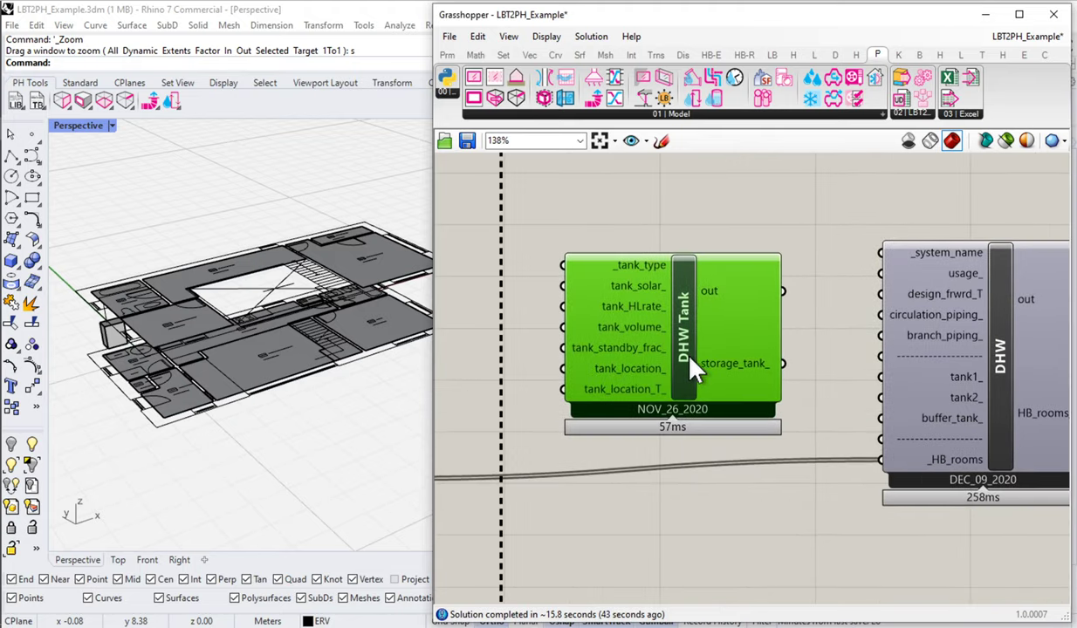
Add a panel above the DHW Tank component, connect the tank's out output to it, and enlarge it to fit the full text
mouse_move(773, 241)
right_mouse_down()
mouse_move(760, 233)
mouse_move(759, 255)
right_mouse_up()
double_click(759, 240)
type("panel")
left_click(765, 351)
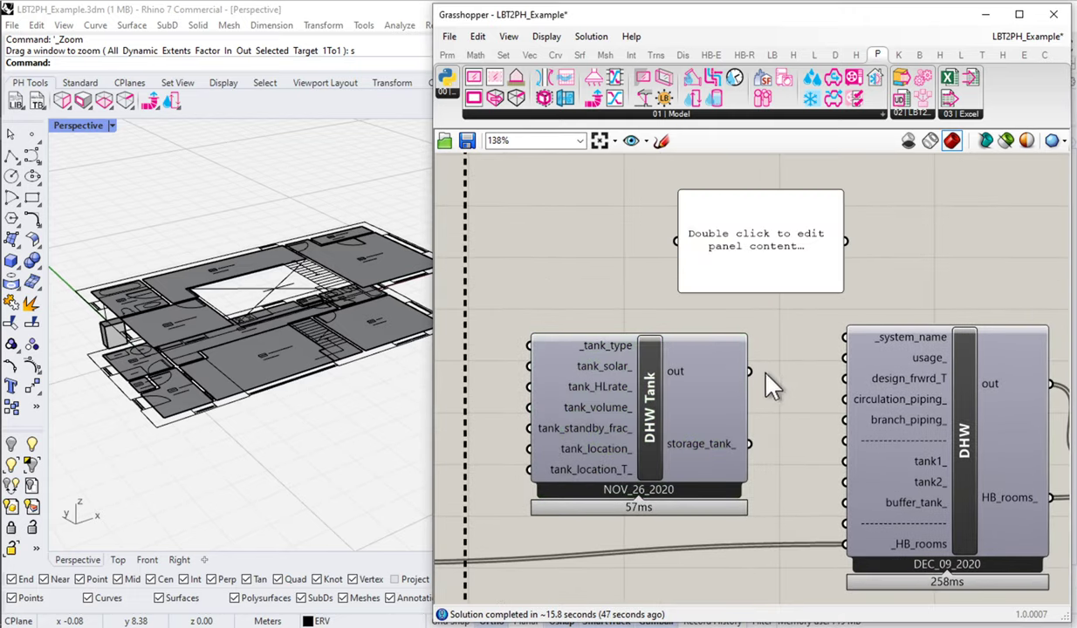
left_click_drag(750, 372, 678, 240)
right_click_drag(834, 214, 773, 293)
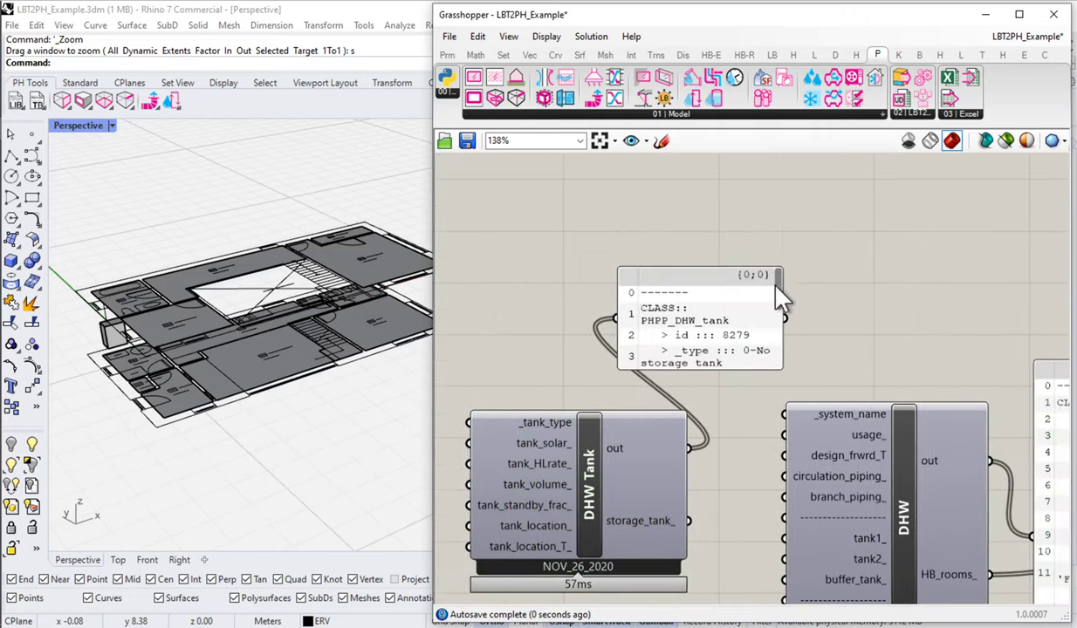
left_click_drag(779, 368, 1054, 397)
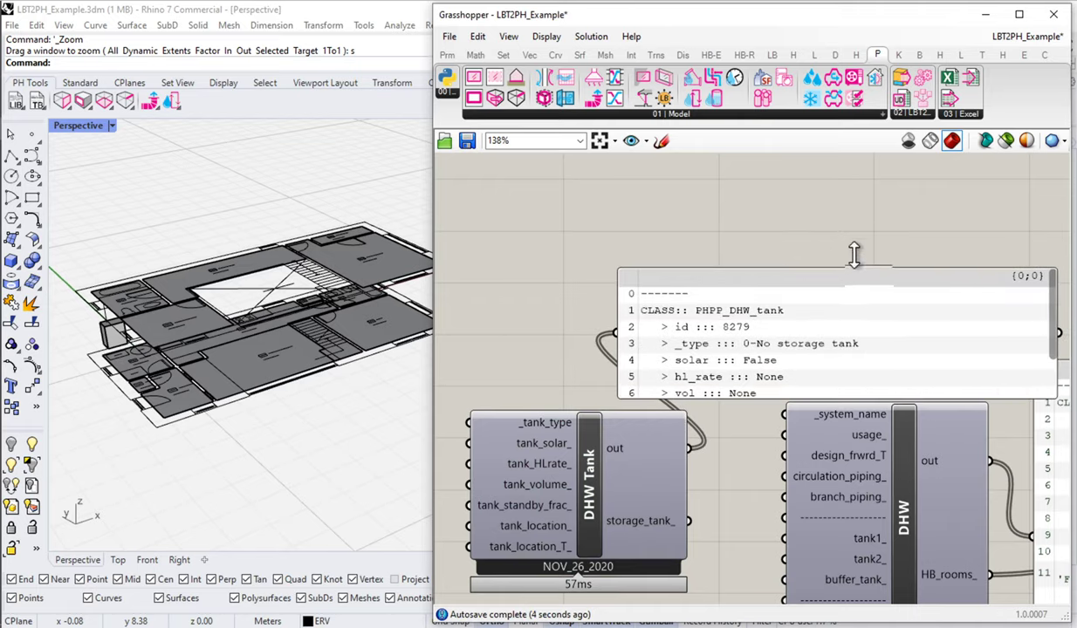
left_click_drag(857, 274, 853, 182)
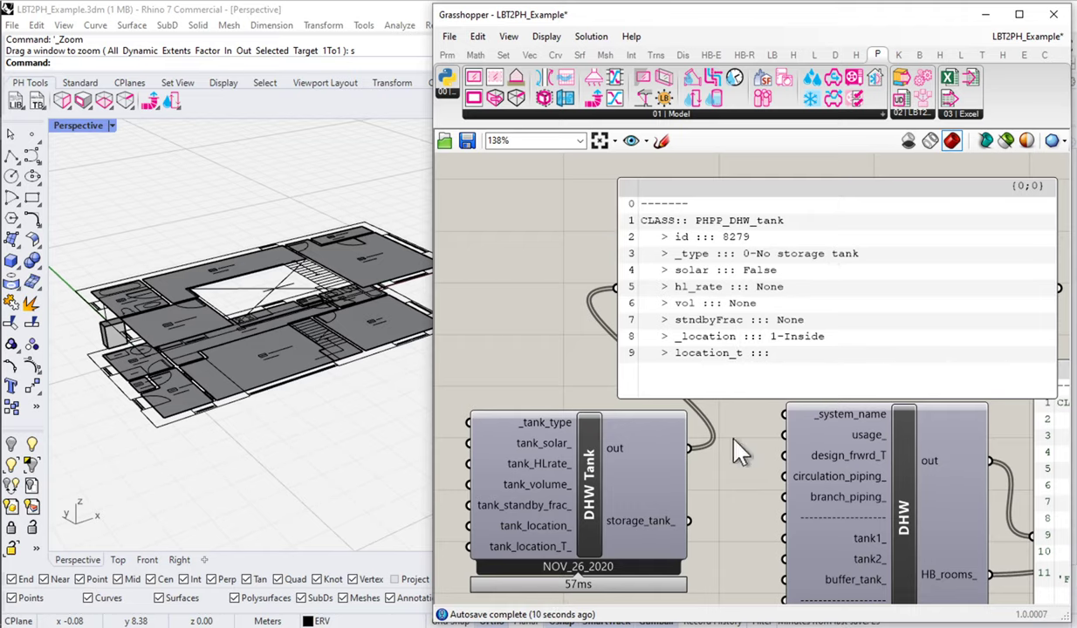
left_click(766, 331)
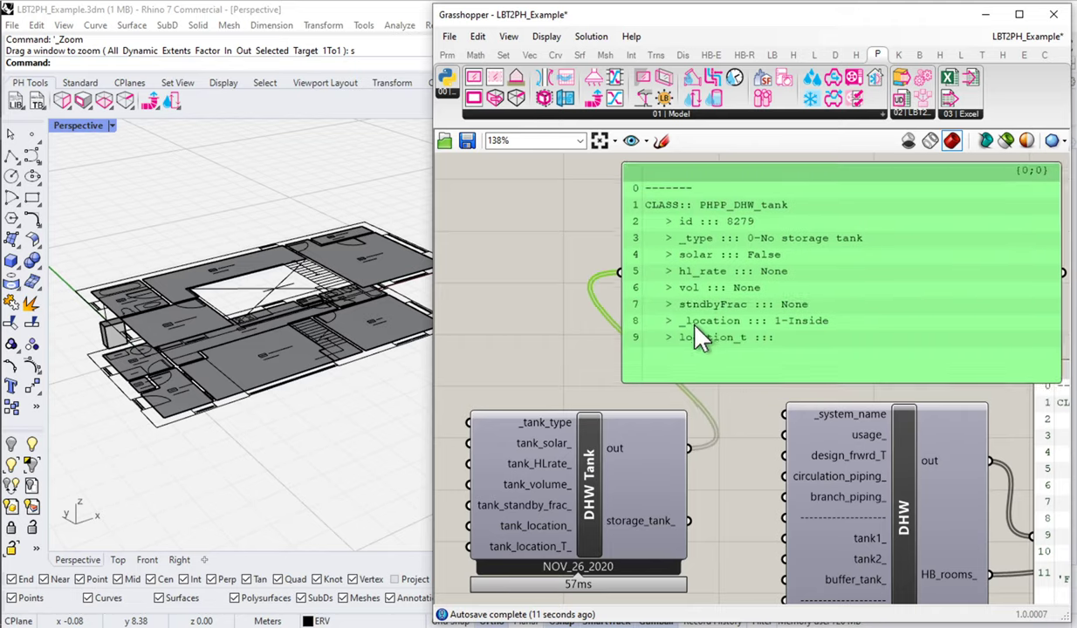
Create a panel containing "2-DHW only" and connect it to the DHW Tank's _tank_type input
left_click(593, 445)
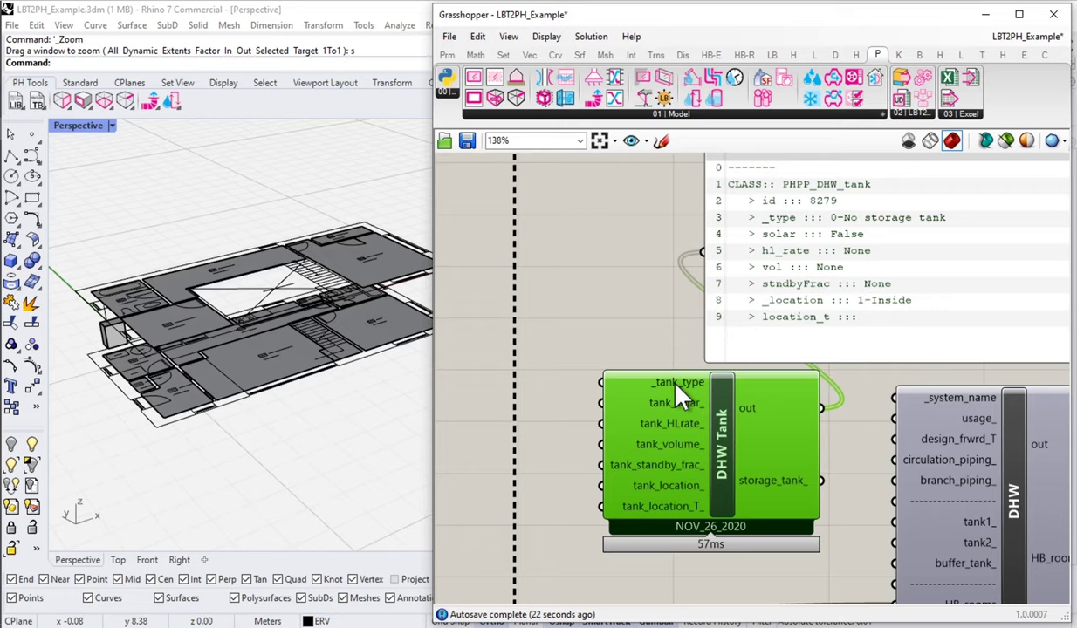
mouse_move(675, 384)
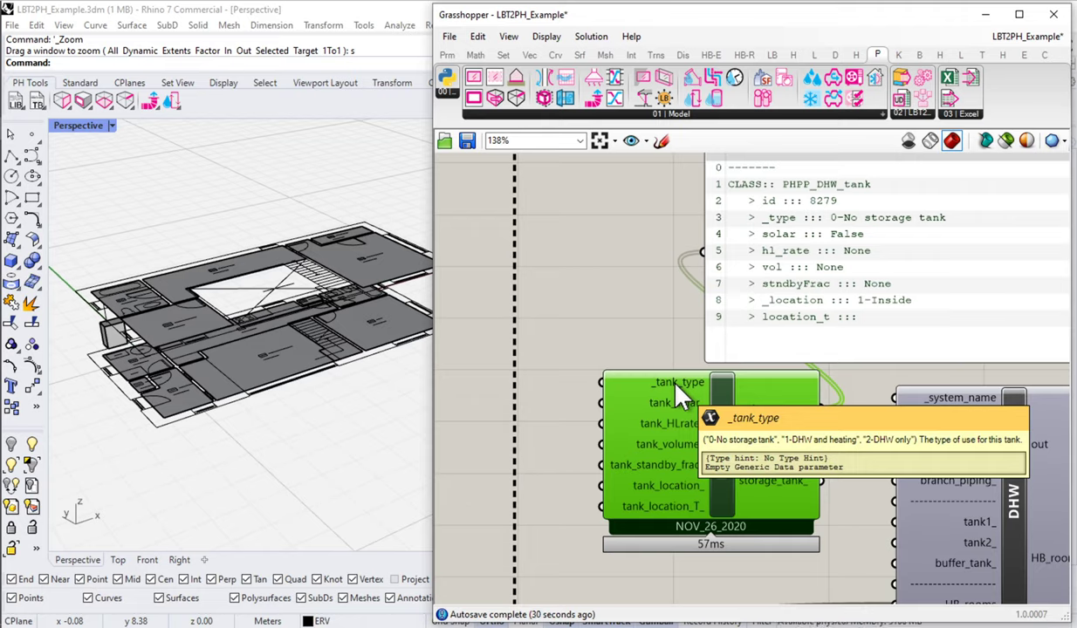
double_click(578, 296)
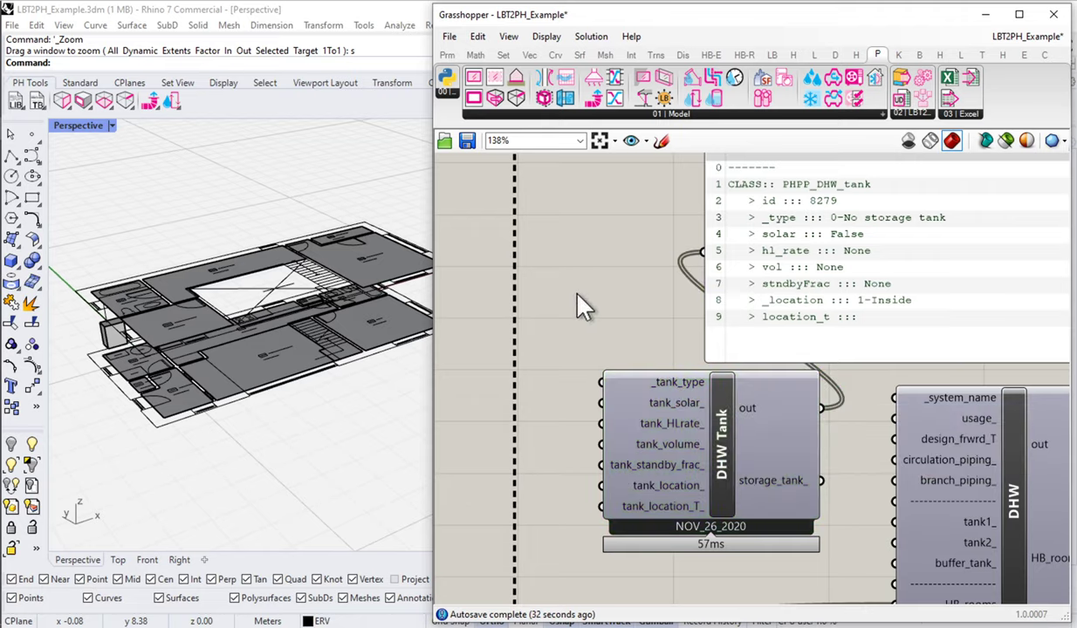
type("\"2")
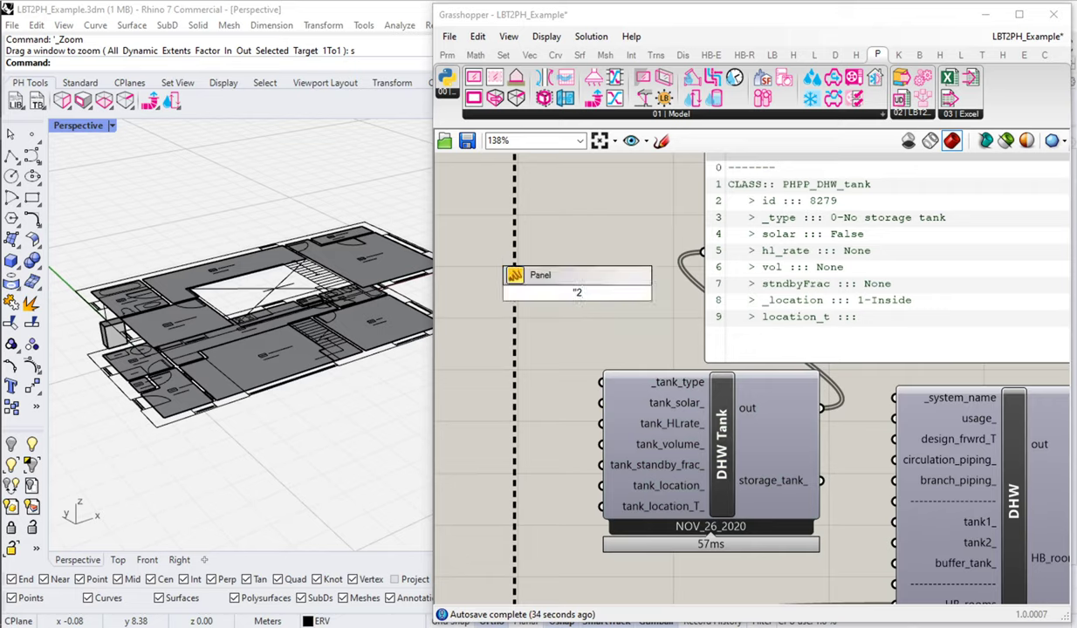
type("-DHW only")
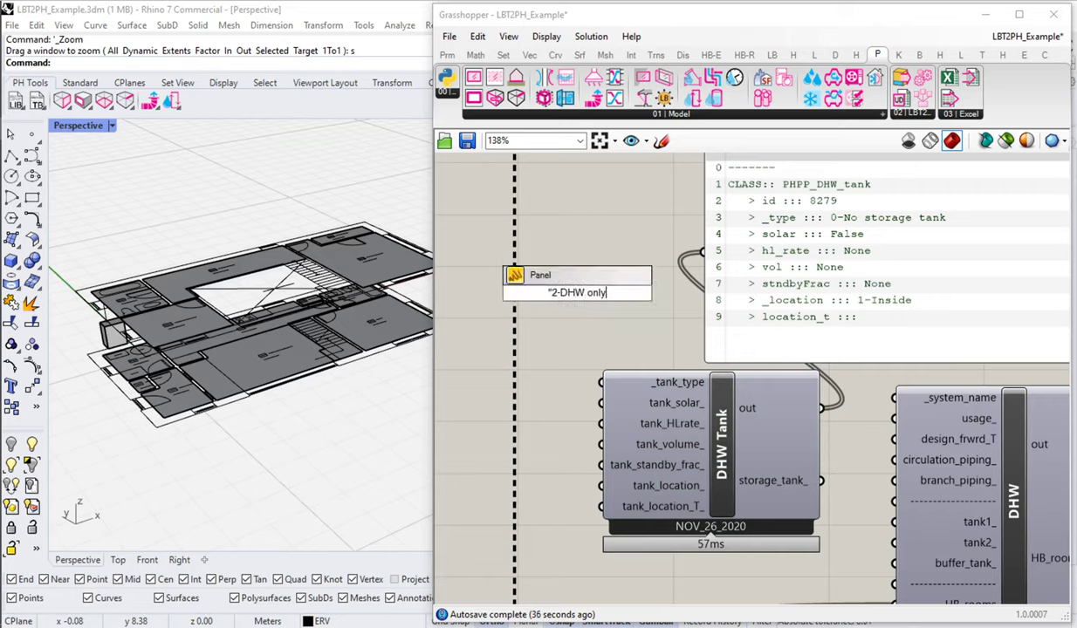
key("Return")
left_click_drag(628, 293, 611, 381)
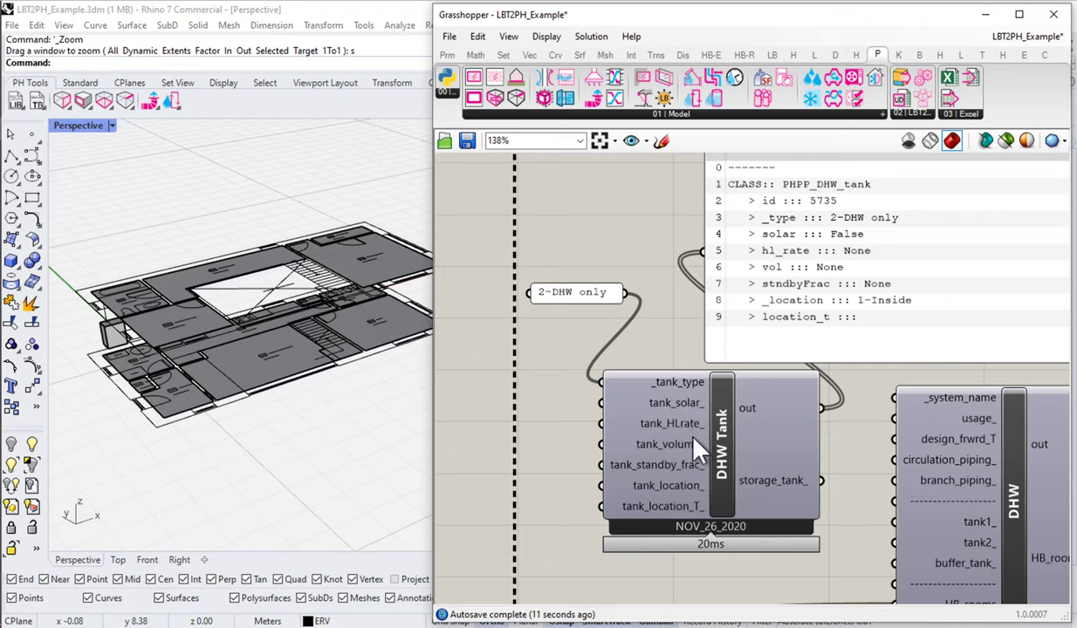
Shift the DHW Tank component and its output panel up slightly and add a panel containing 4 beside the tank inputs
left_click_drag(697, 438, 696, 404)
left_click_drag(838, 312, 838, 274)
double_click(537, 368)
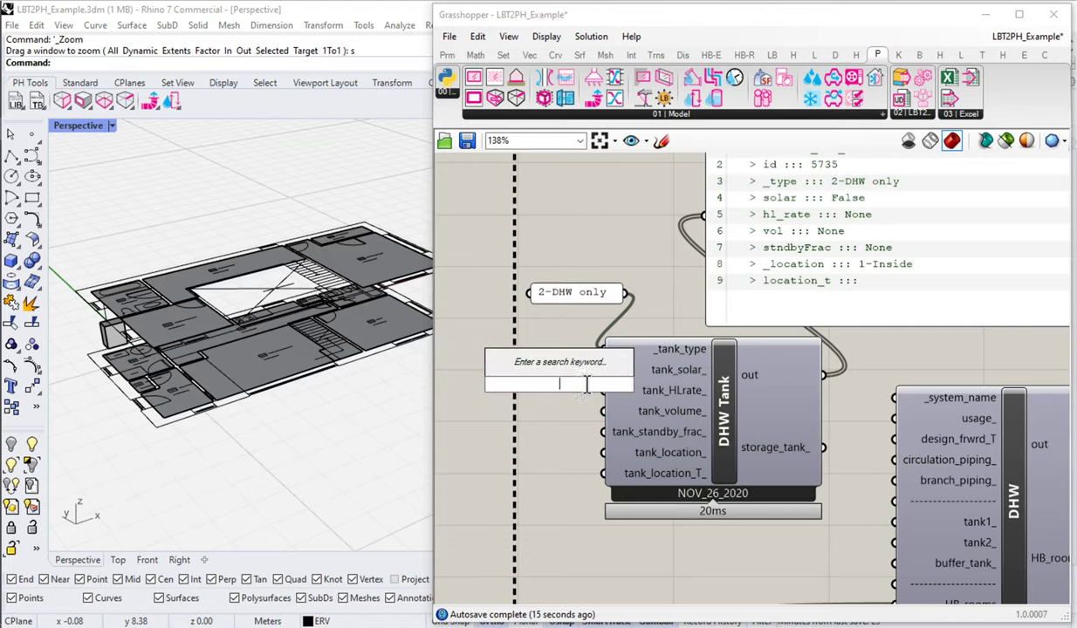
type("\"4")
key("Return")
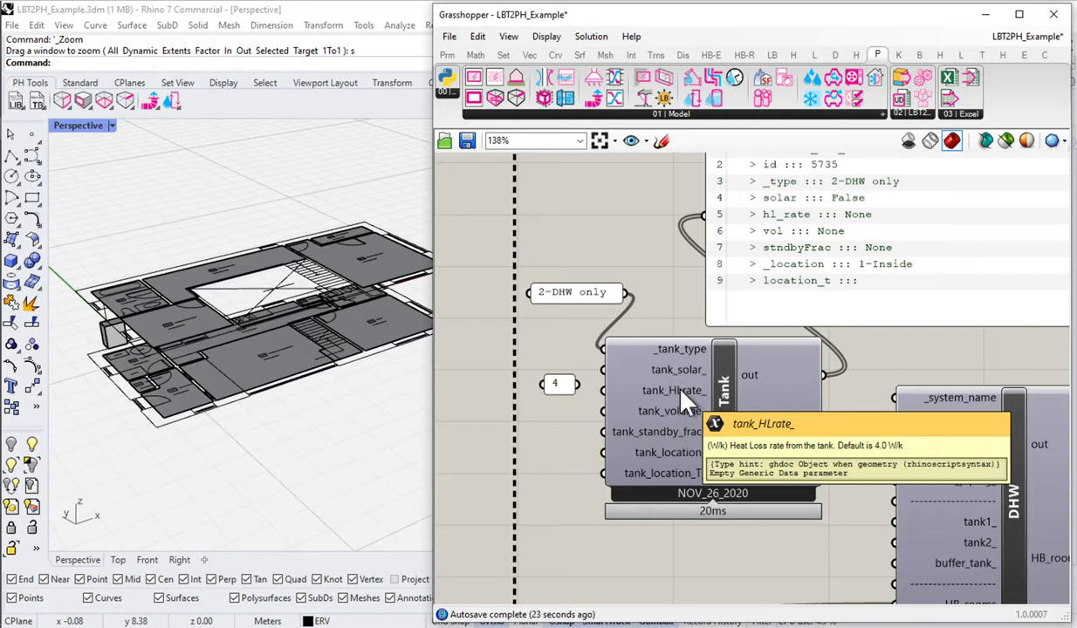
Label the panel containing 4 as "W/mk" and connect it to the DHW Tank's tank_HLrate_ input
scroll(552, 390, "up", 3)
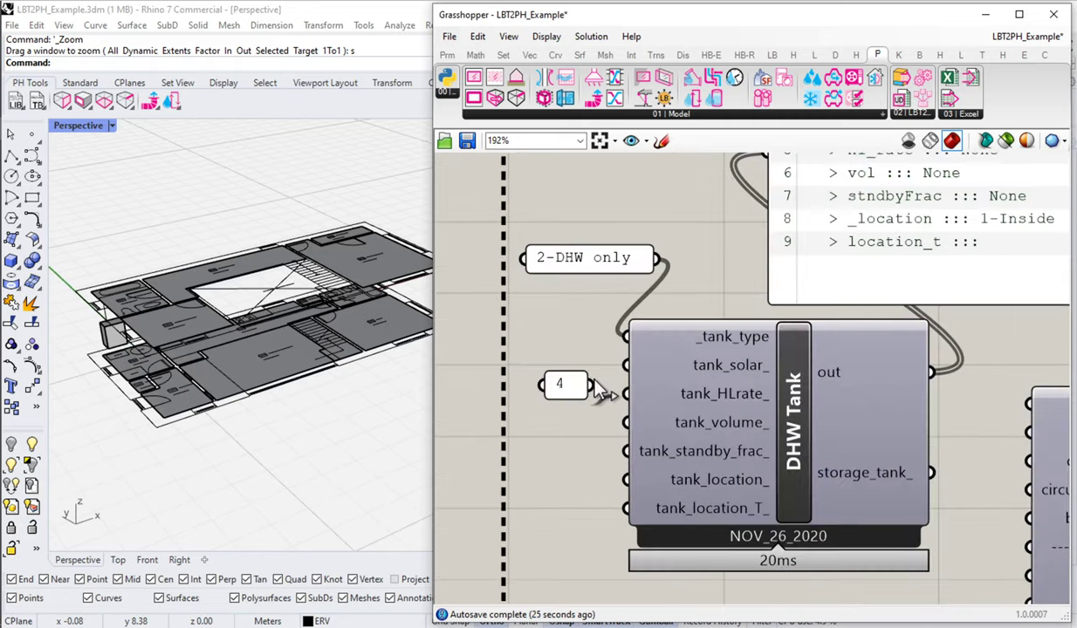
left_click(590, 391)
right_click(590, 263)
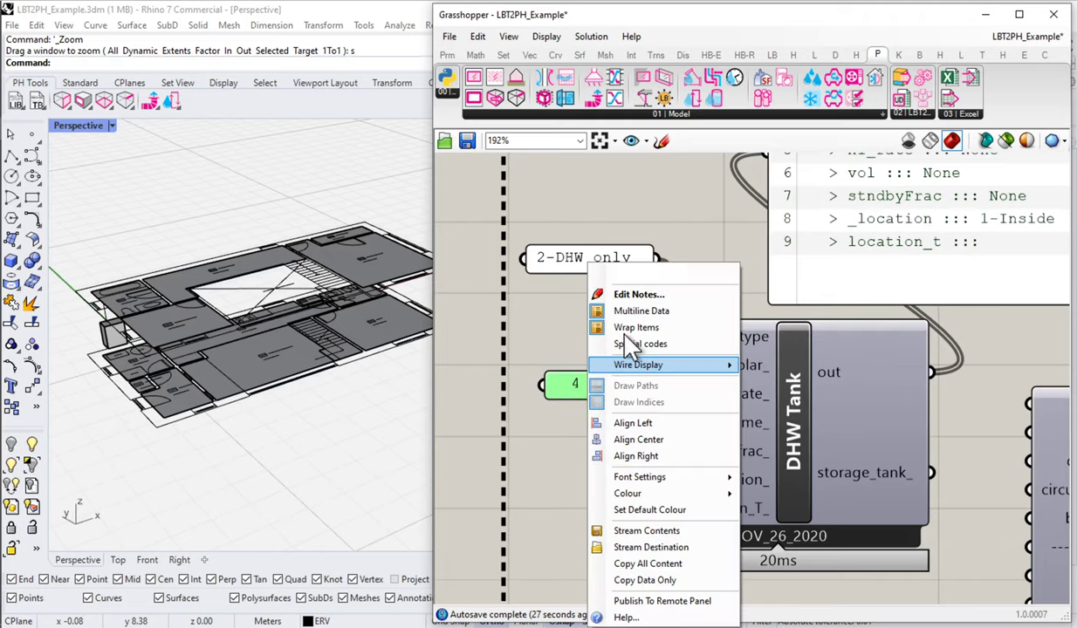
type("W/mk")
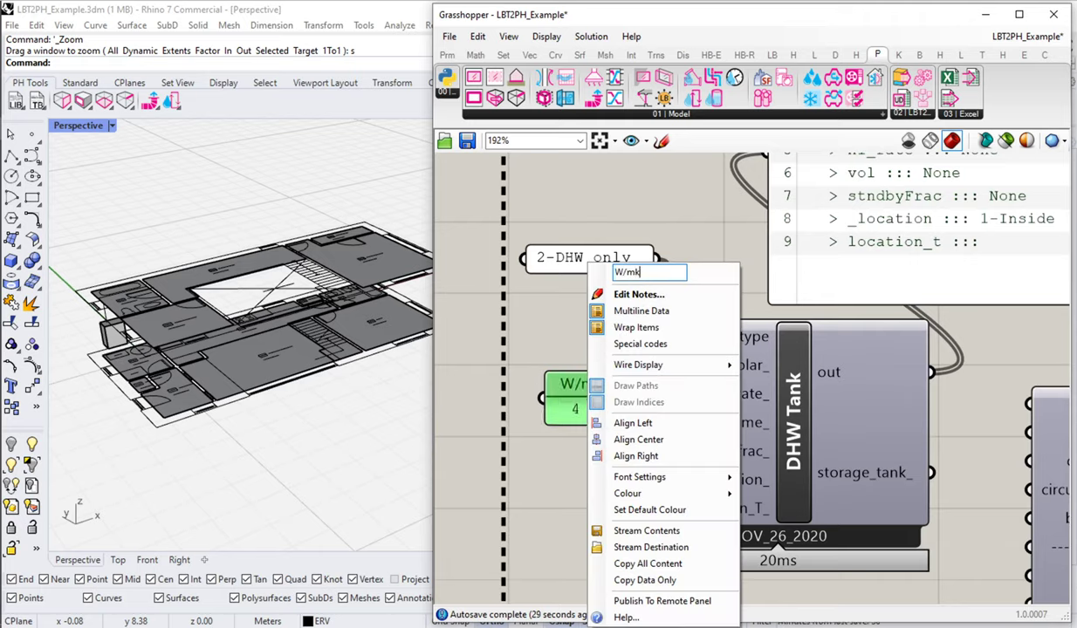
key("Return")
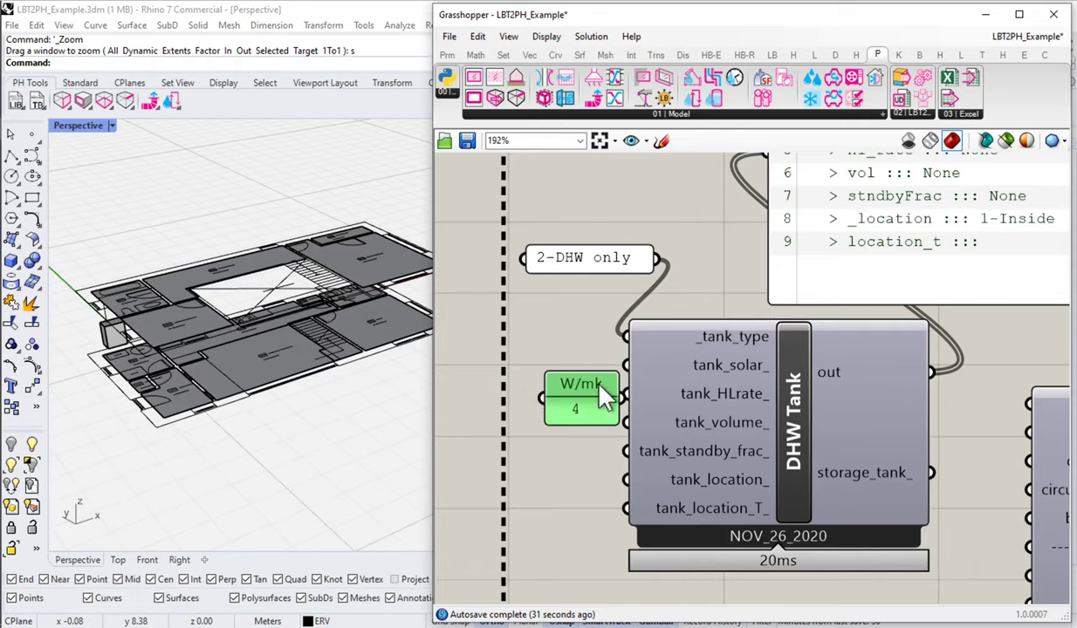
left_click_drag(578, 384, 555, 366)
Insert extra canvas space between the input panels and the DHW Tank, and line up the "2-DHW only" and W/mk panels
scroll(635, 392, "down", 3)
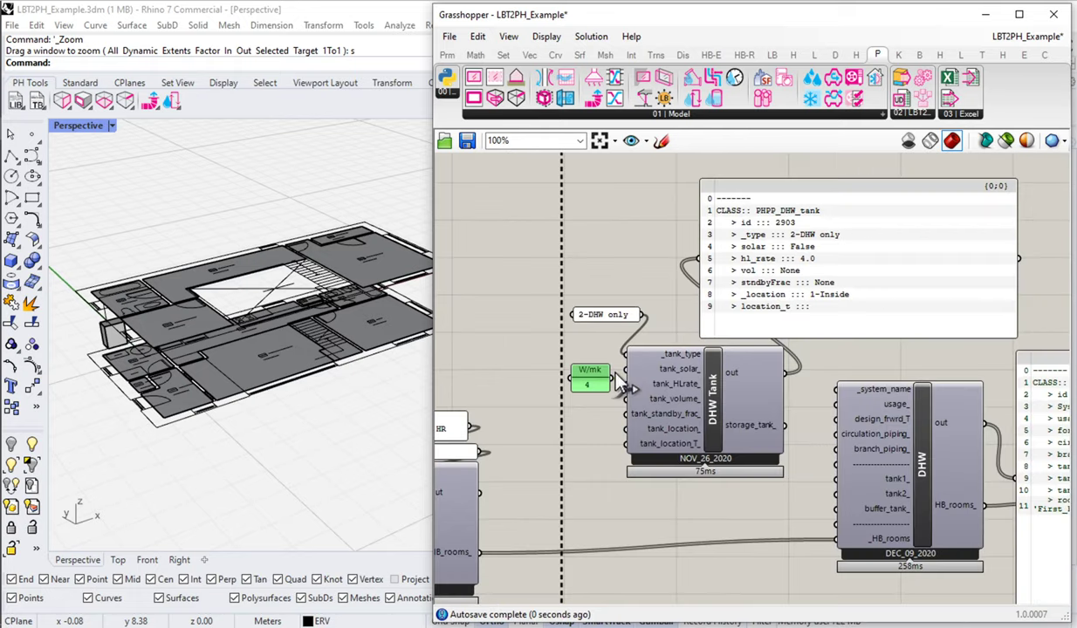
left_click_drag(602, 219, 662, 259, "alt")
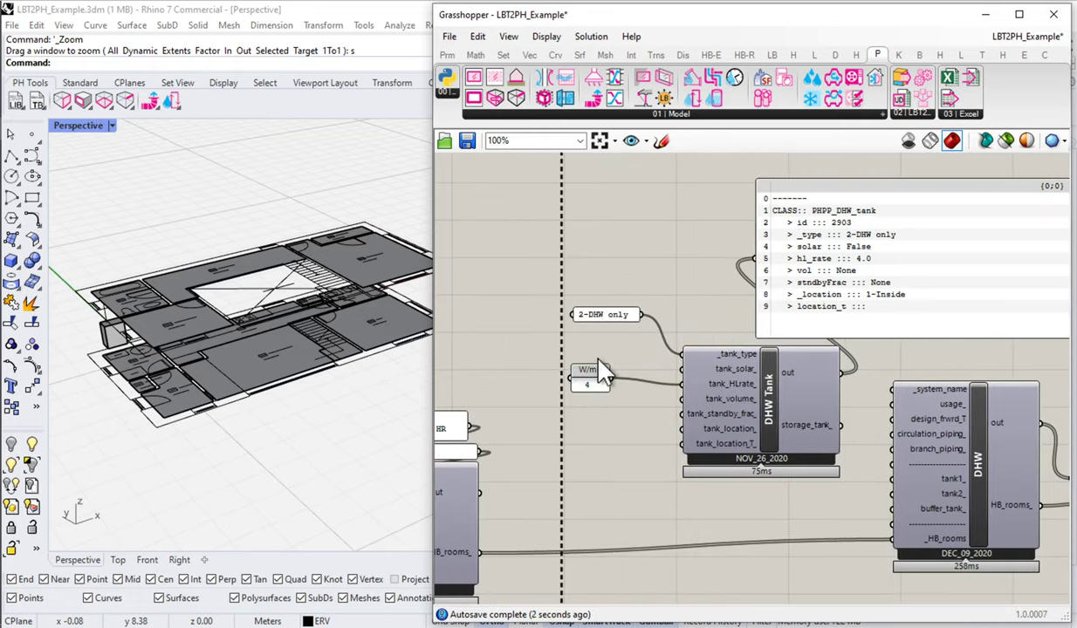
scroll(577, 349, "up", 2)
mouse_move(614, 373)
left_mouse_down()
mouse_move(642, 370)
mouse_move(631, 375)
left_mouse_up()
left_click_drag(611, 296, 628, 326)
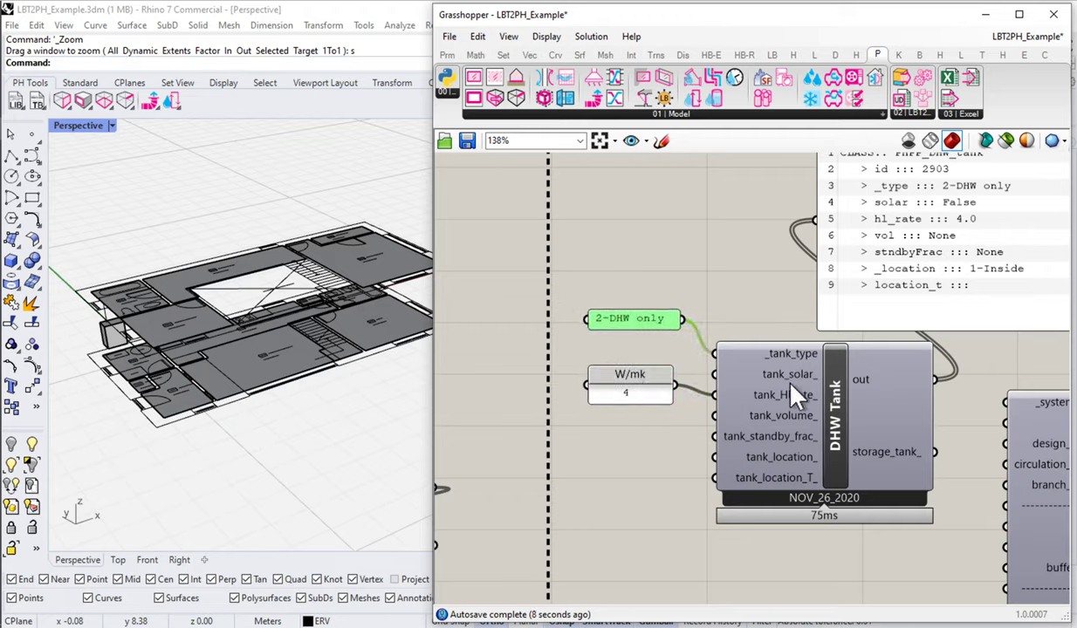
Duplicate the W/mk panel below the original, set the copy's content to 80Ga, and connect it to the tank_volume_ input
mouse_move(804, 421)
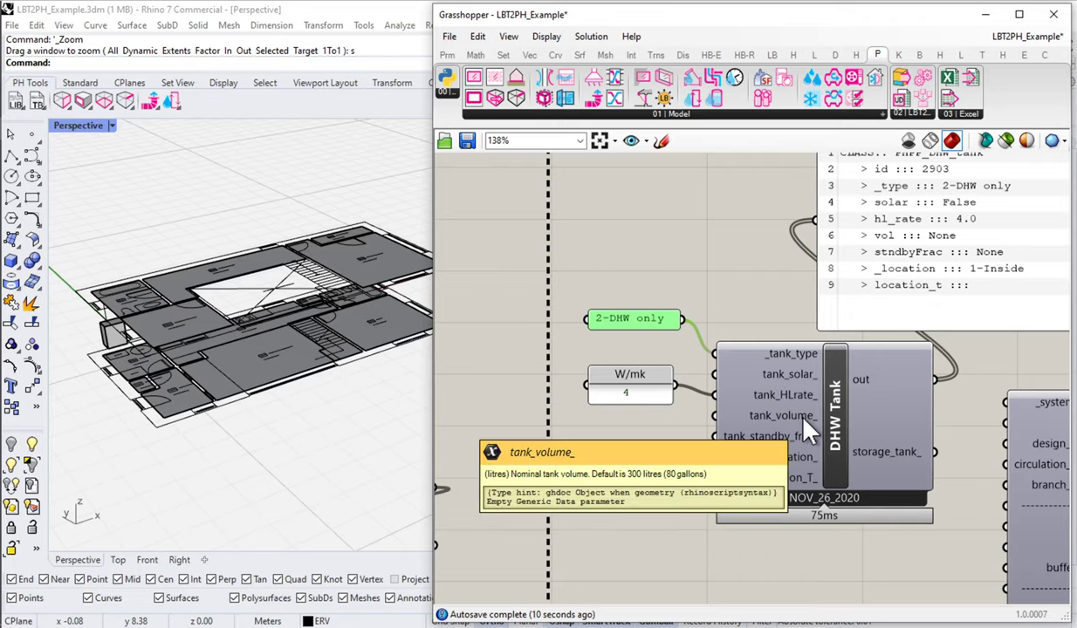
left_click(636, 387)
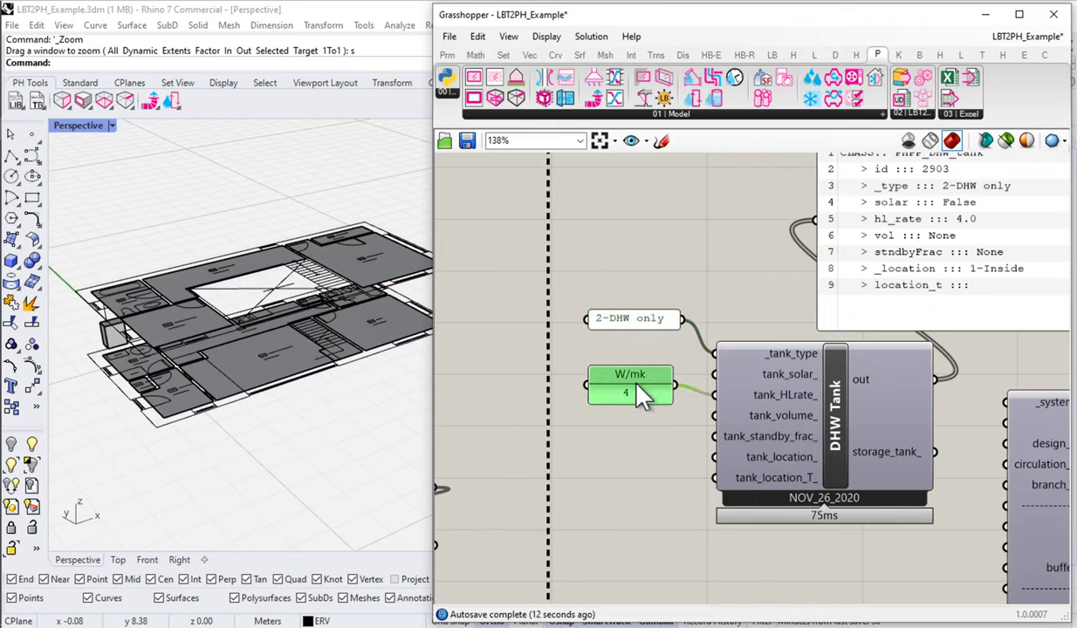
left_click_drag(639, 394, 636, 443, "alt")
right_click(614, 412)
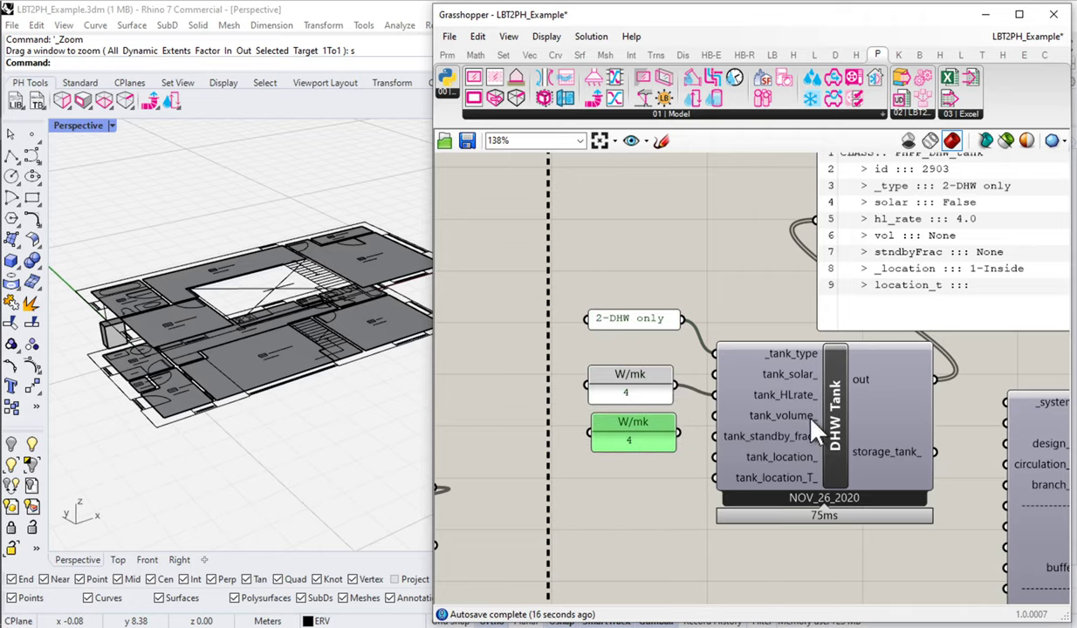
mouse_move(807, 425)
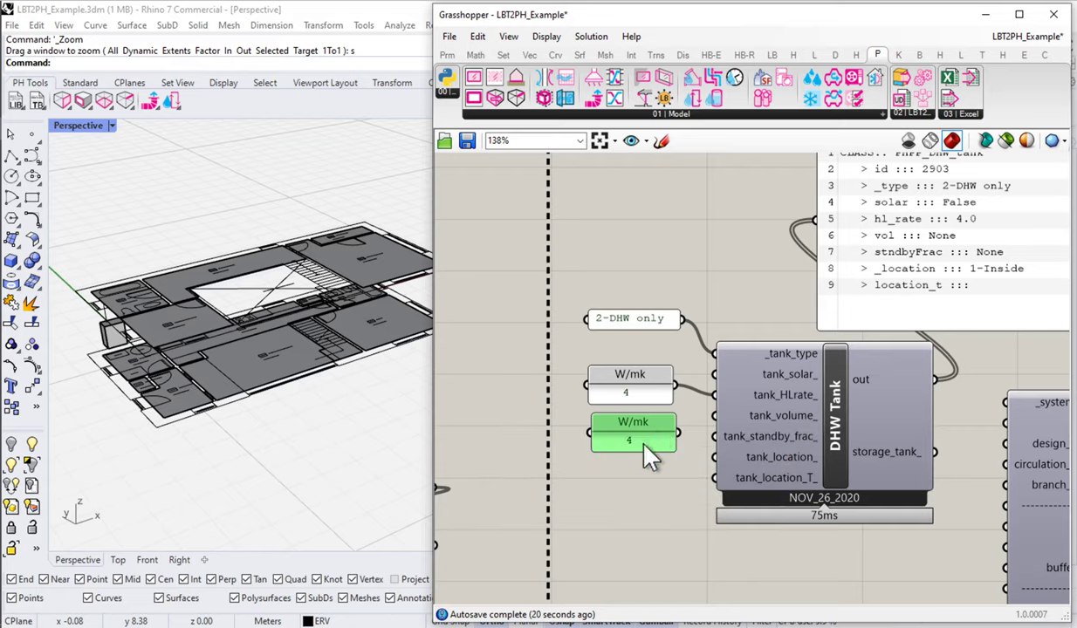
double_click(644, 446)
type("80Ga")
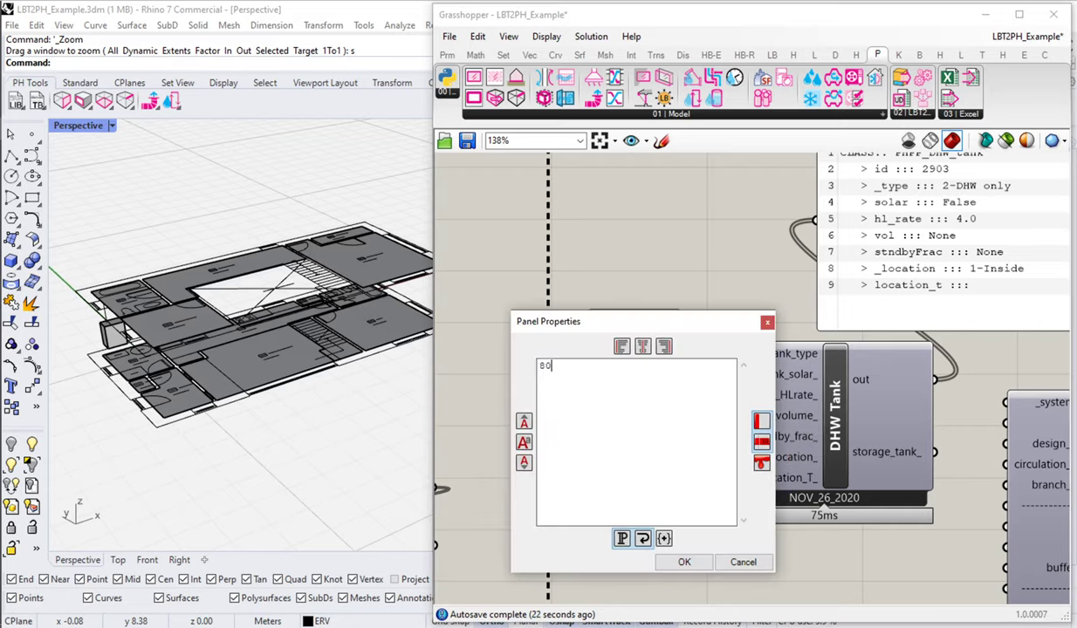
left_click(684, 562)
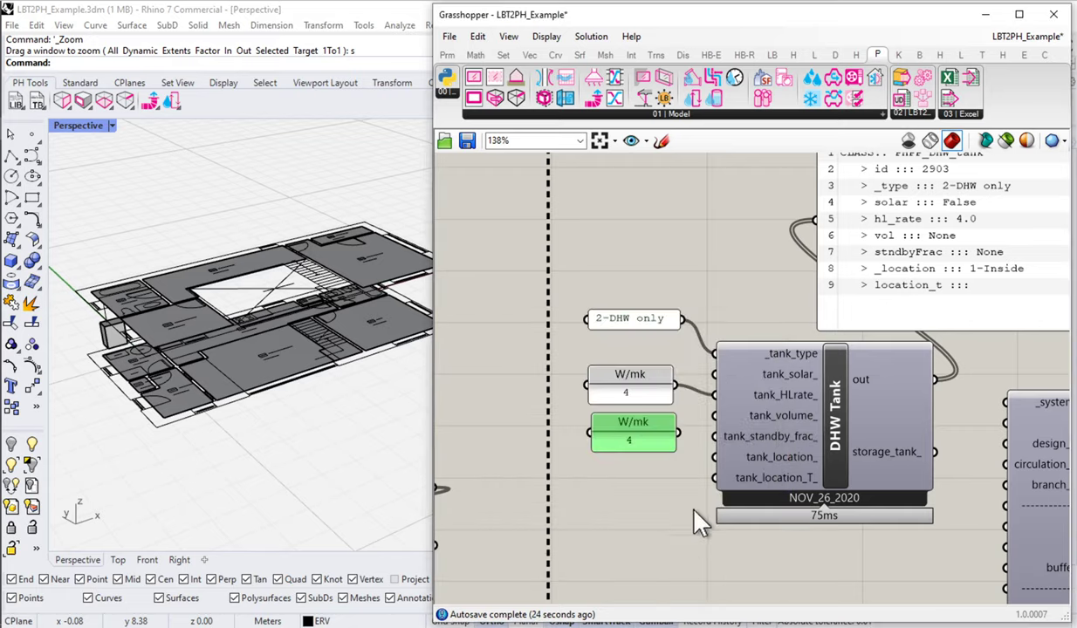
left_click_drag(711, 434, 713, 421)
right_click_drag(925, 266, 748, 295)
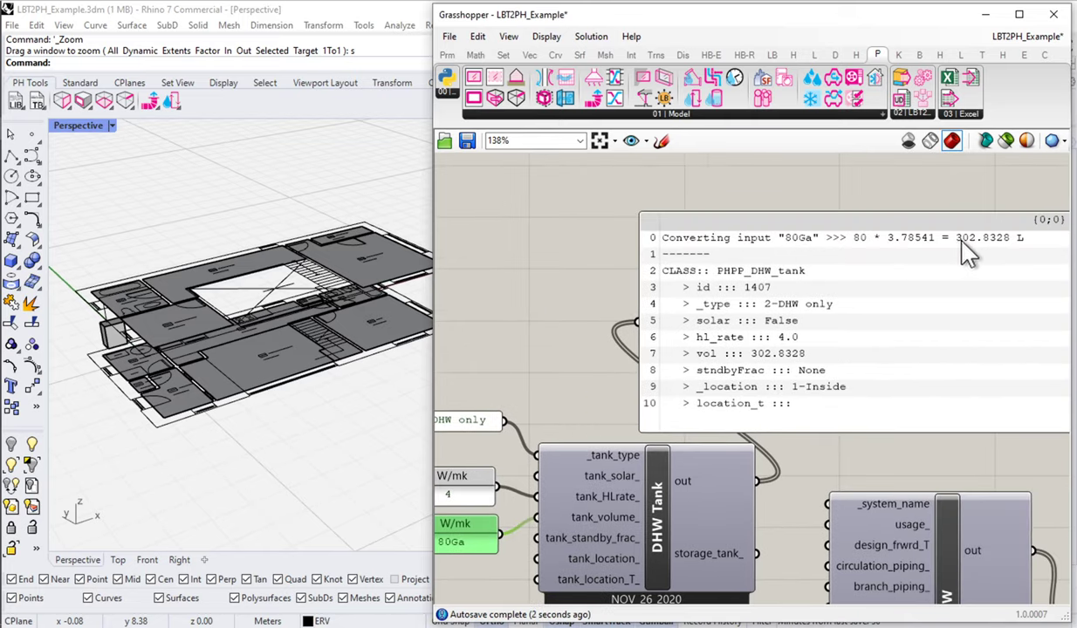
Relabel the 80Ga tank volume panel as "Ga"
right_click_drag(460, 499, 674, 434)
right_click(685, 476)
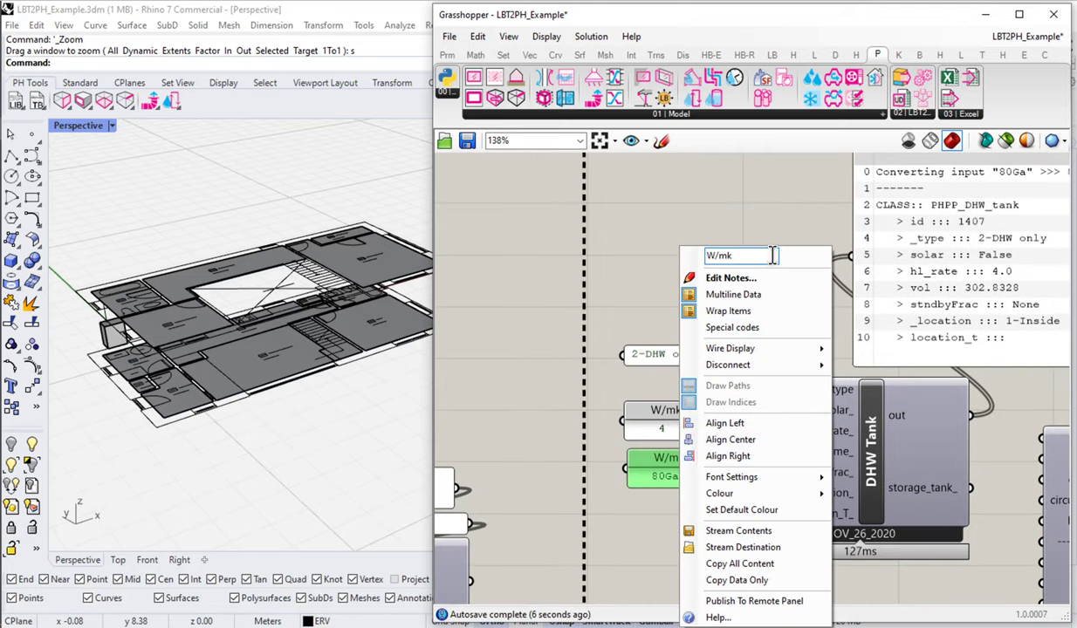
type("Ga")
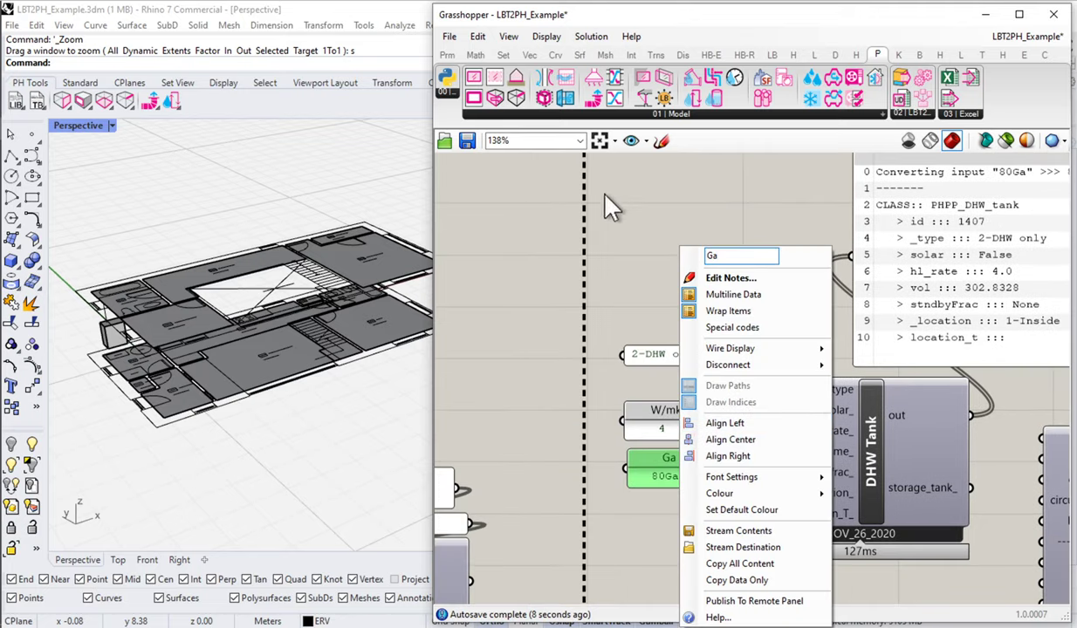
left_click(758, 227)
Add a panel containing 0.3 below the Ga panel and connect it to the DHW Tank's tank_standby_frac_ input
right_click_drag(759, 334, 774, 365)
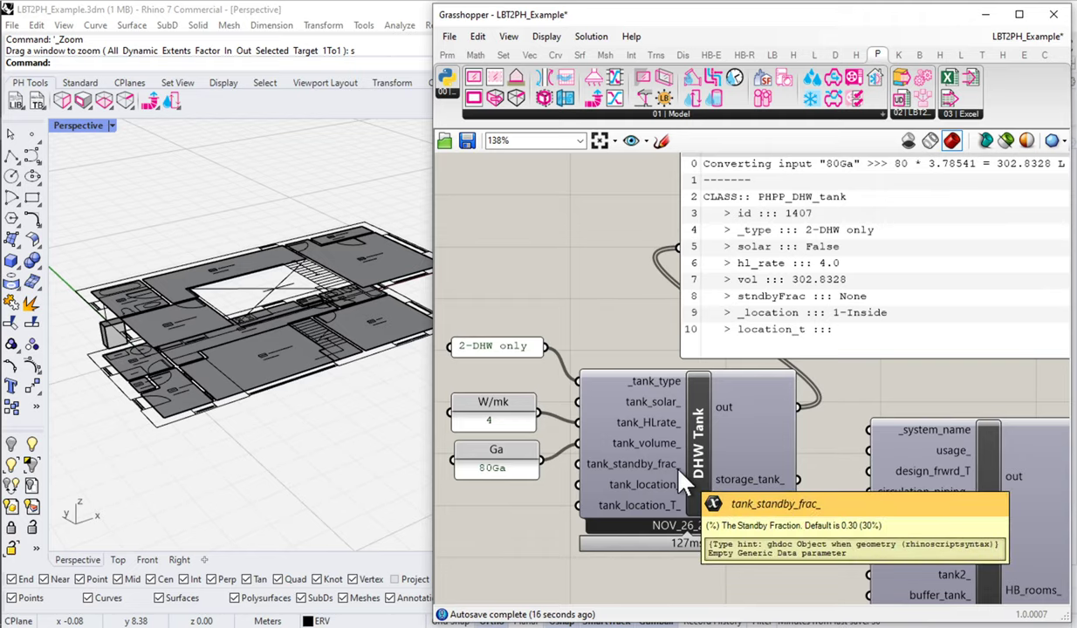
right_click_drag(679, 474, 818, 421)
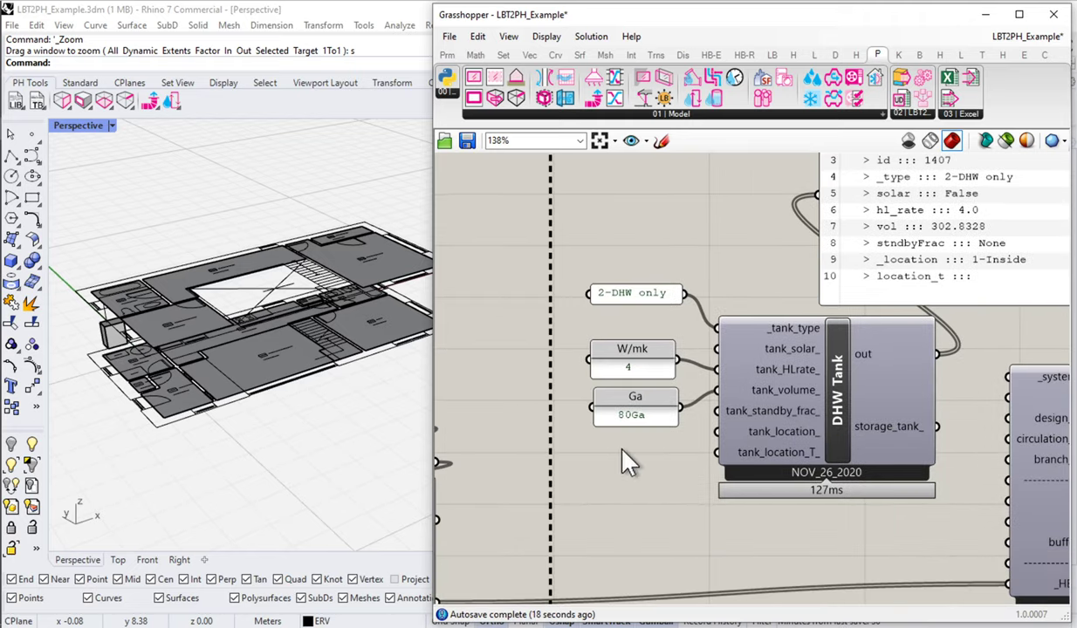
double_click(623, 450)
type("0.3")
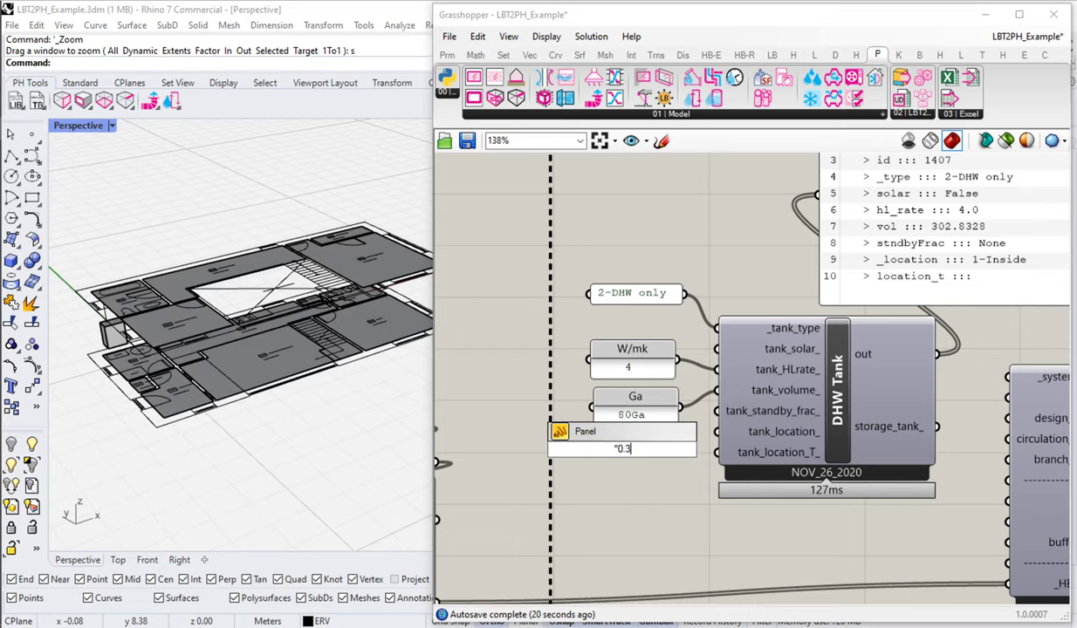
key("Return")
left_click_drag(646, 450, 673, 448)
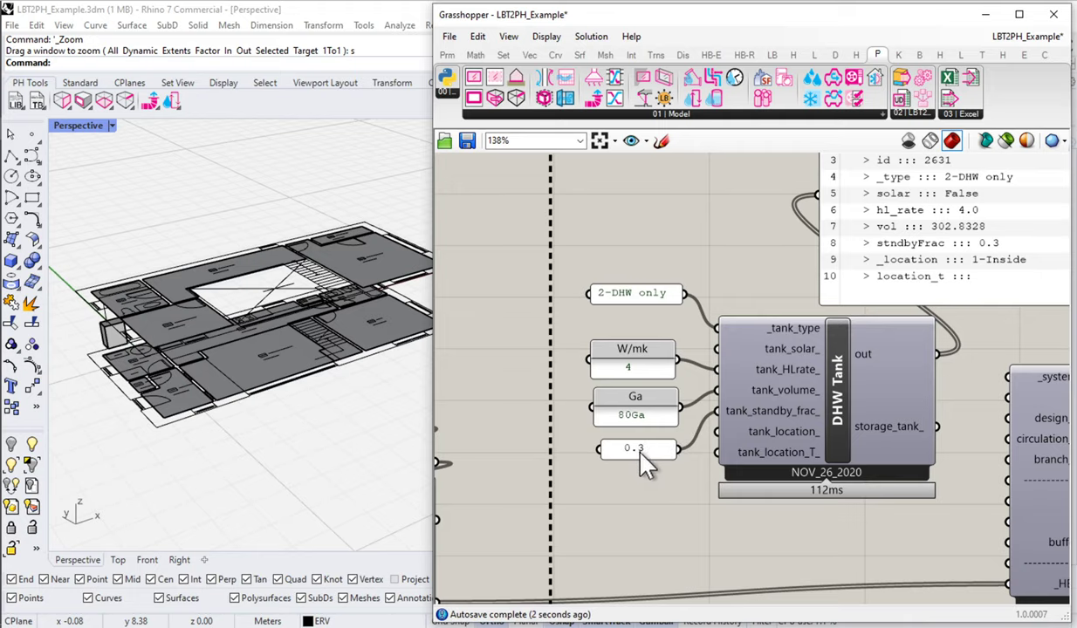
Connect the DHW Tank's storage_tank_ output to the tank1_ input of the DHW component
right_click_drag(653, 468, 593, 515)
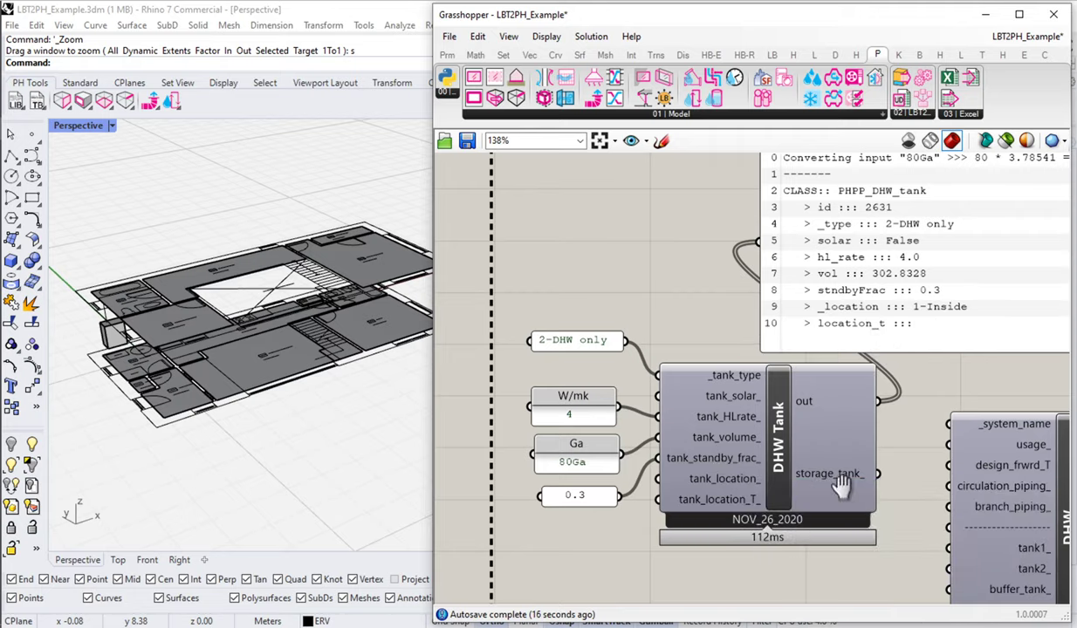
right_click_drag(837, 485, 623, 533)
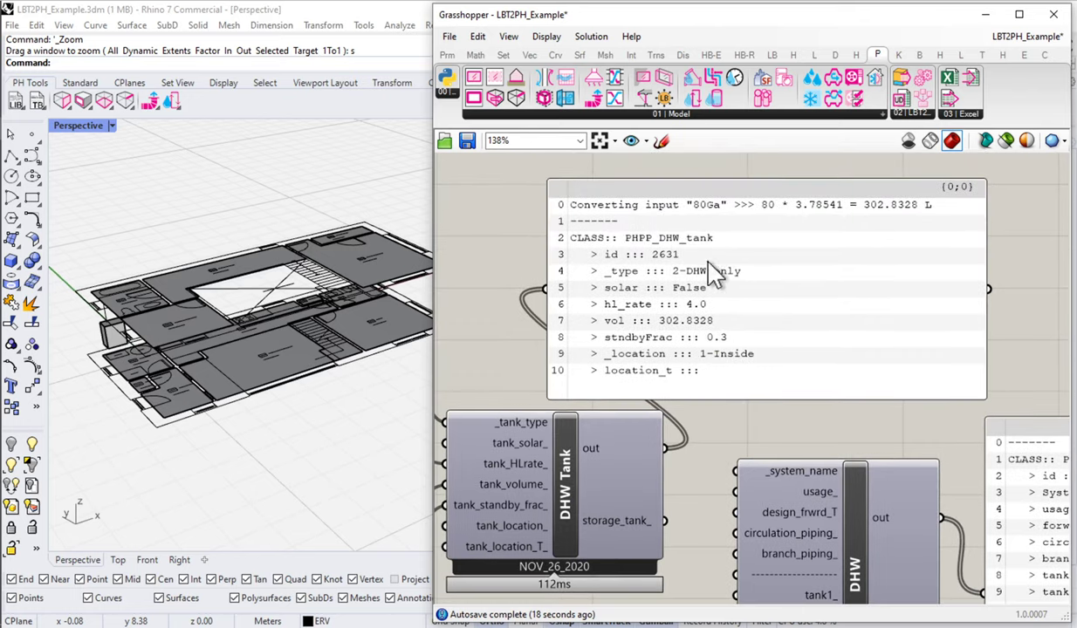
right_click_drag(677, 395, 796, 349)
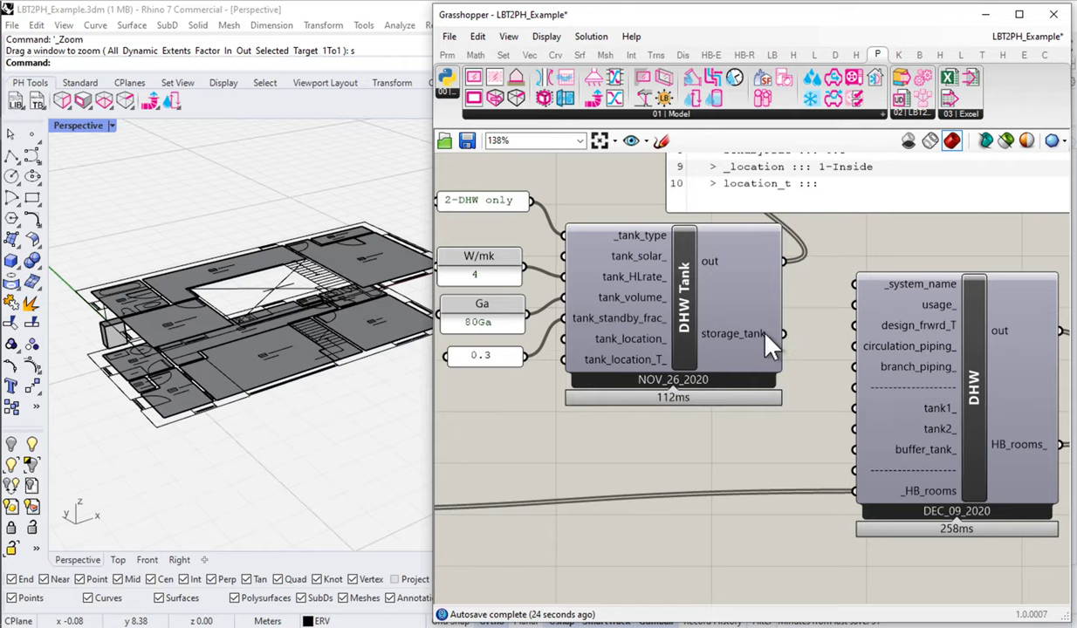
left_click_drag(783, 334, 856, 408)
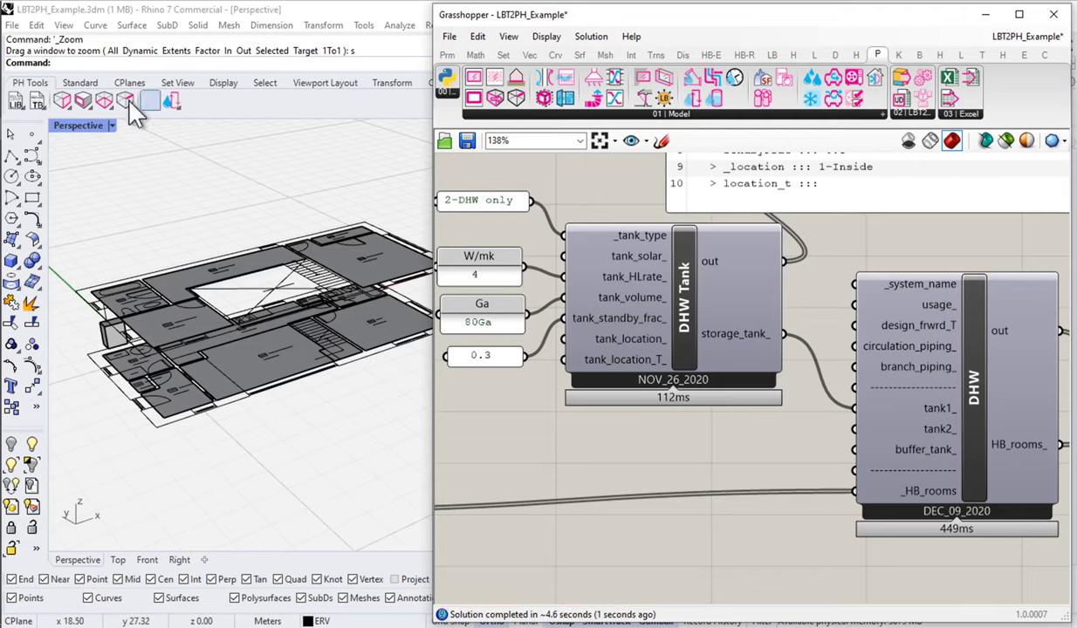
Switch to the My_Results.xlsx workbook in Excel and check the heat loss rate unit under Storage heat losses on the DHW+Distribution sheet
mouse_move(2, 131)
left_click(57, 150)
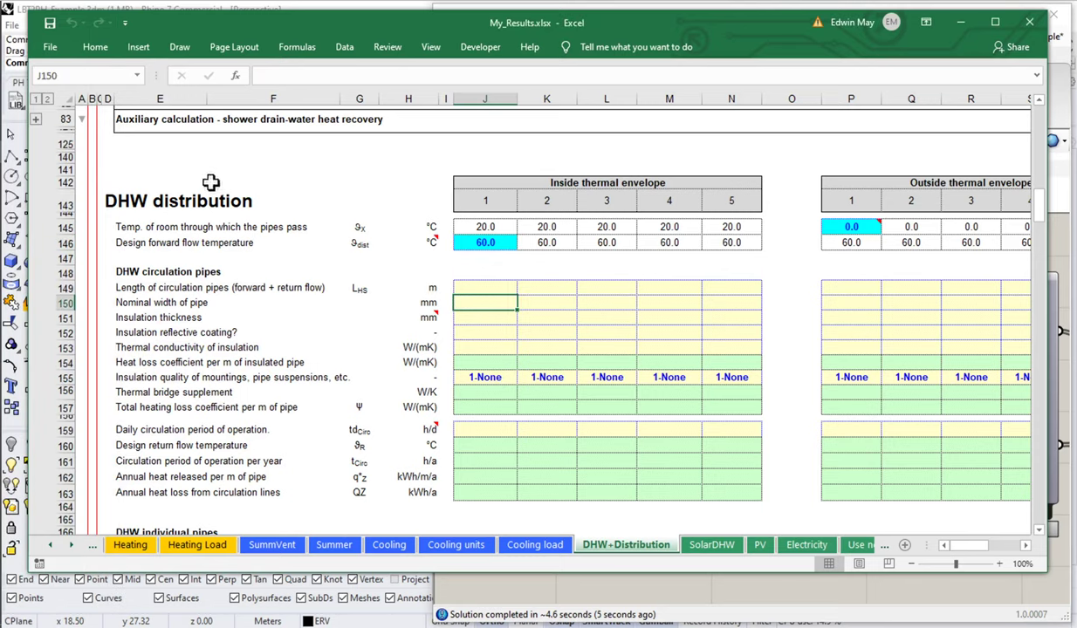
scroll(273, 347, "down", 8)
scroll(273, 347, "down", 4)
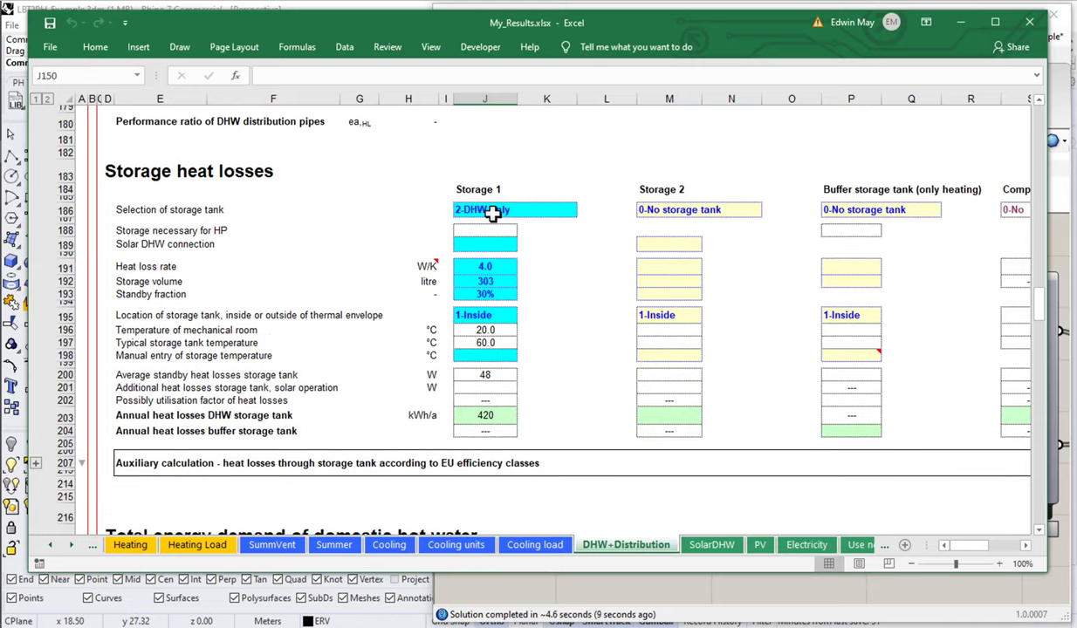
left_click(430, 271)
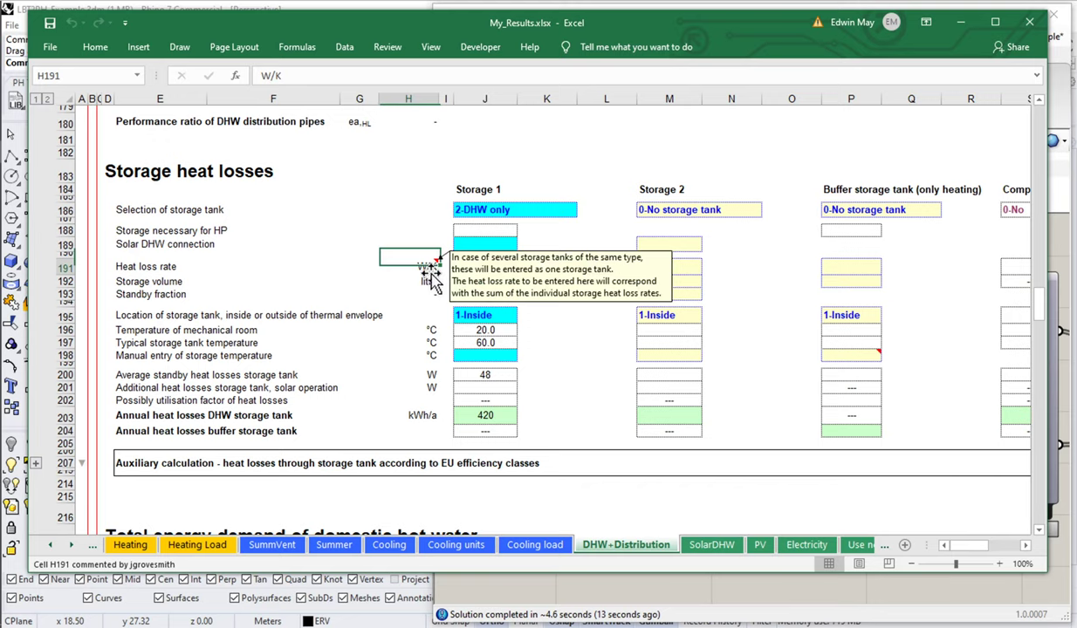
Return to Grasshopper and relabel the tank heat loss rate panel as "W/k"
left_click(613, 580)
left_click(492, 267)
right_click(491, 264)
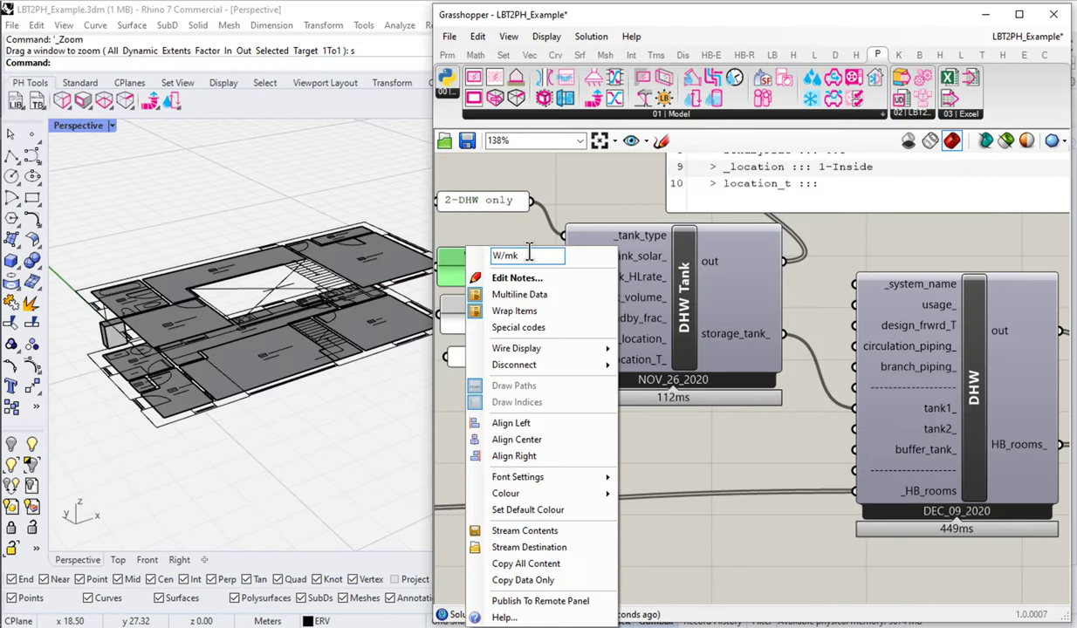
key("BackSpace")
key("Return")
left_click(762, 413)
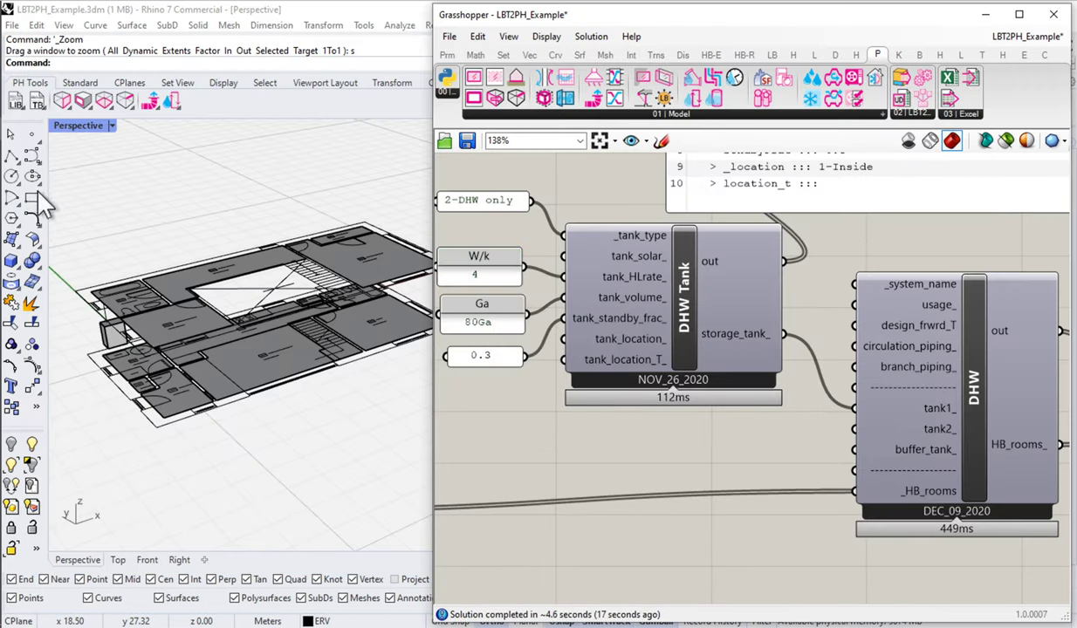
Switch to Excel and examine Storage 1's volume, standby fraction and location, plus the total annual heat losses of the DHW storage tank
mouse_move(4, 103)
left_click(47, 148)
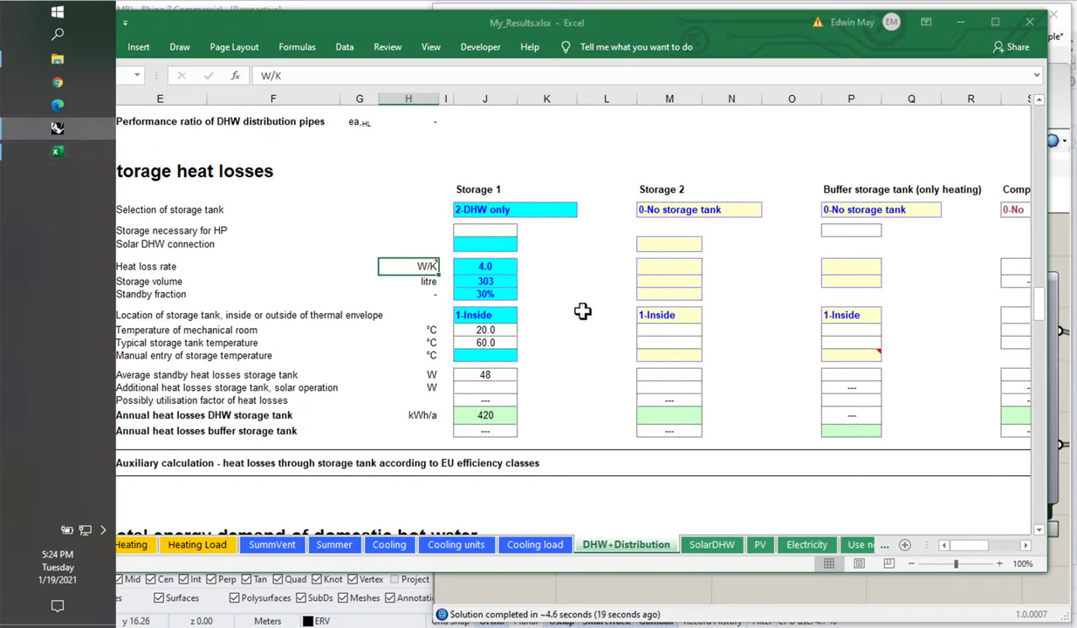
left_click(505, 280)
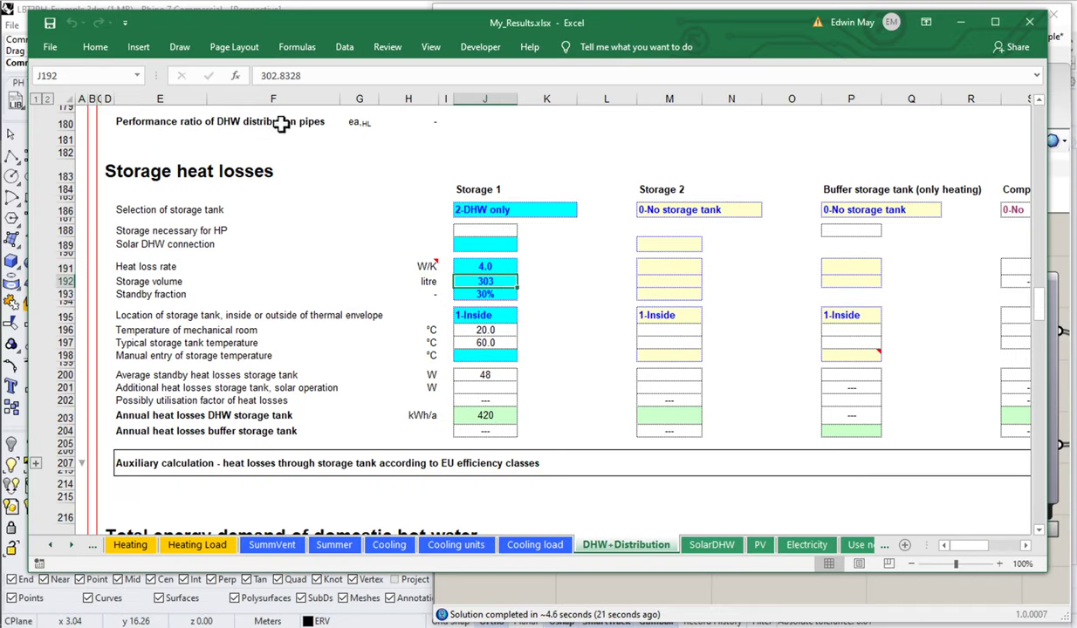
left_click(505, 295)
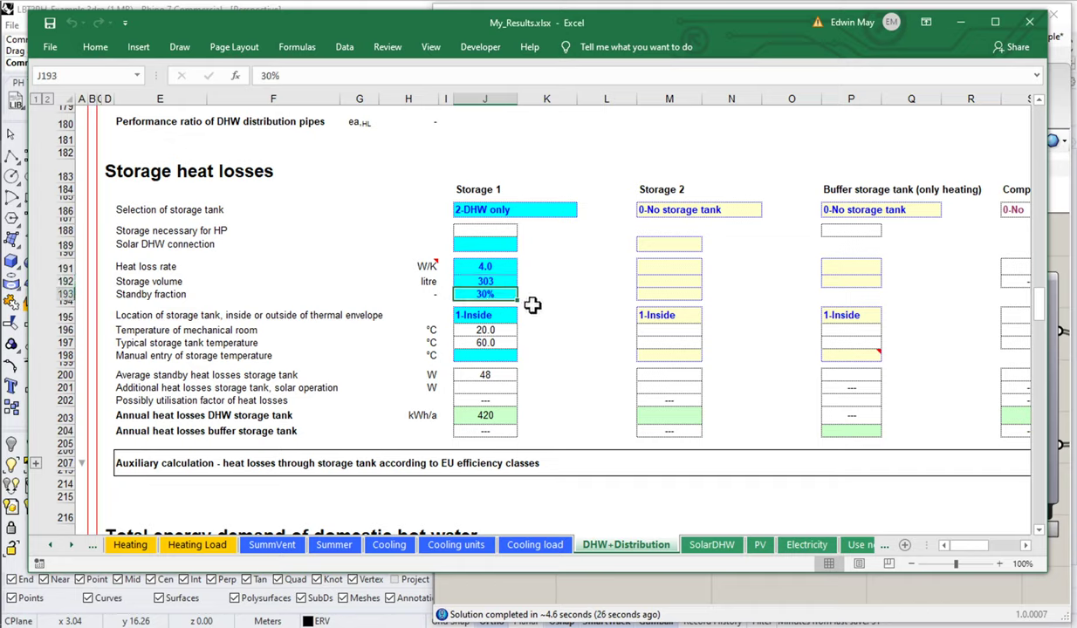
left_click(485, 315)
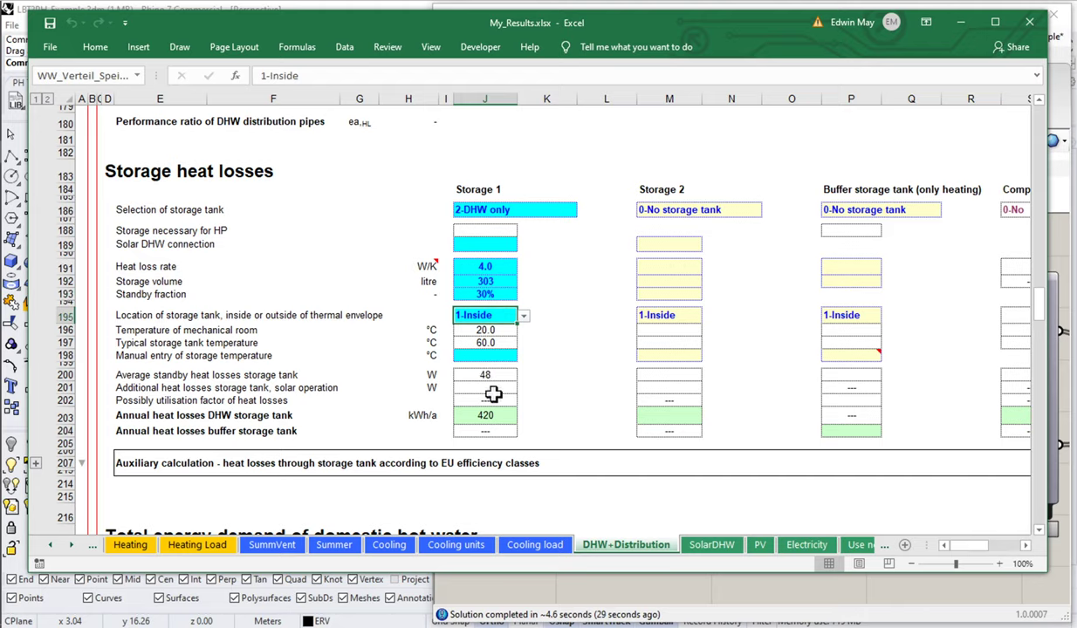
left_click(912, 564)
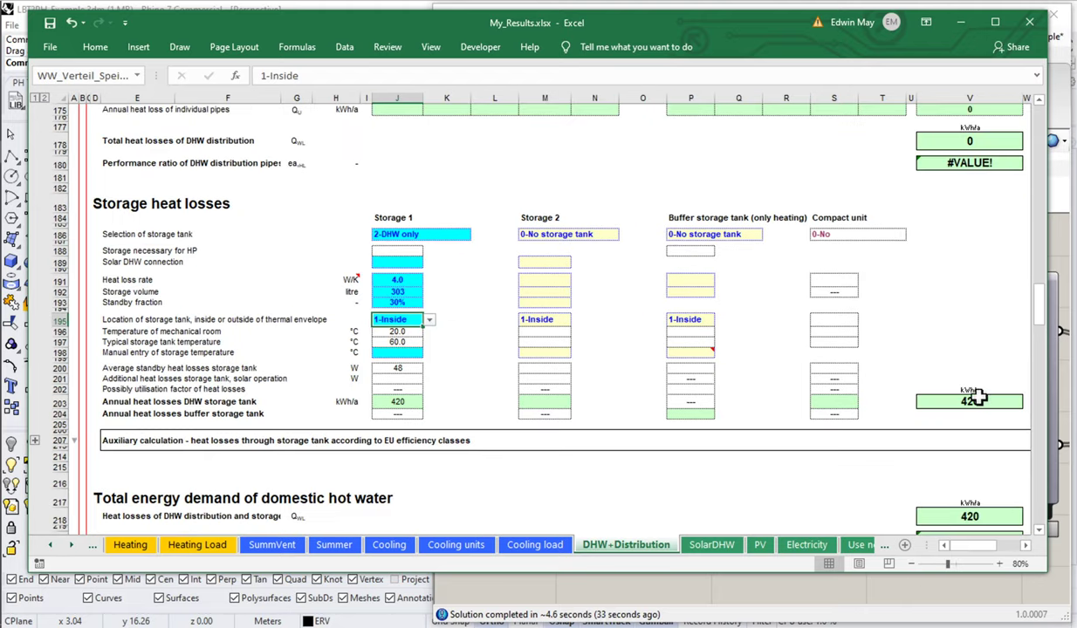
left_click(978, 398)
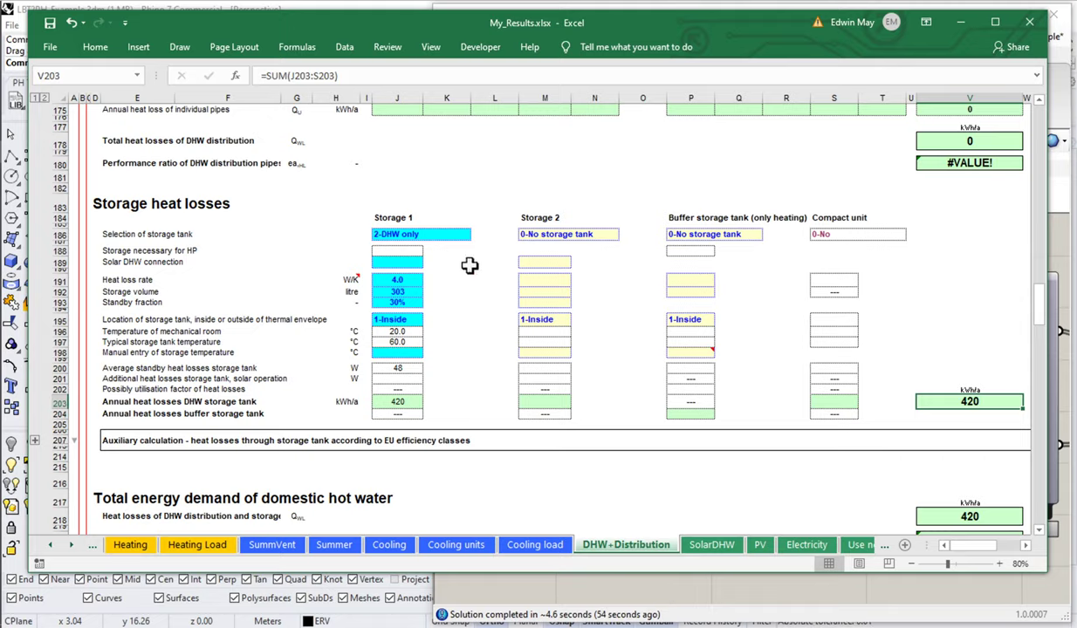
Back in Grasshopper, delete the DHW Tank's output panel and move the tank with its input panels below the HB_rooms wire
left_click(646, 608)
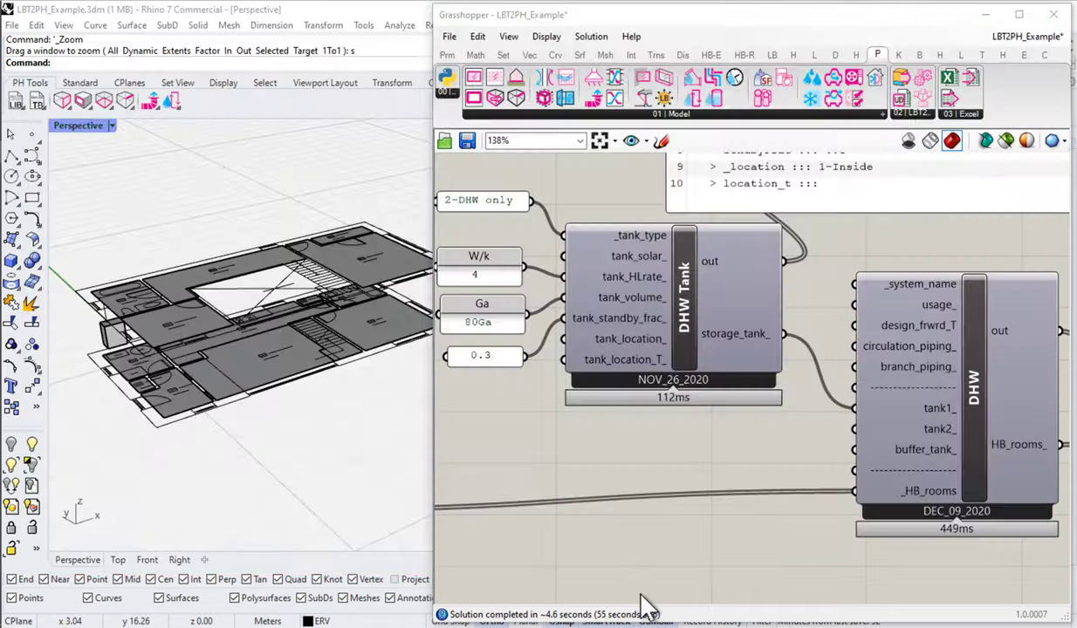
scroll(729, 414, "down", 2)
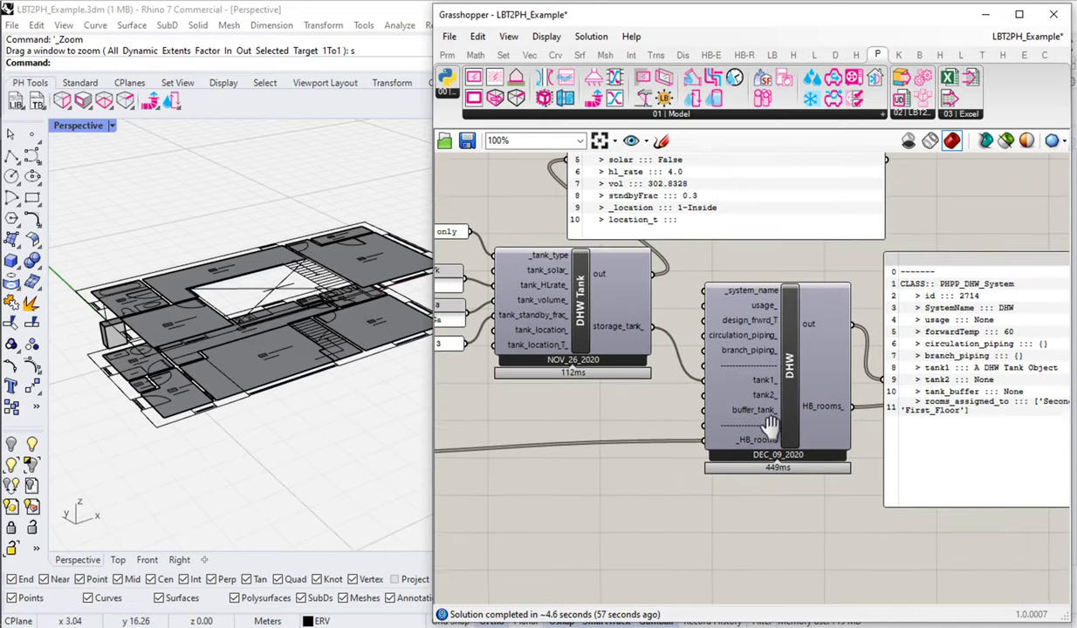
scroll(719, 386, "down", 2)
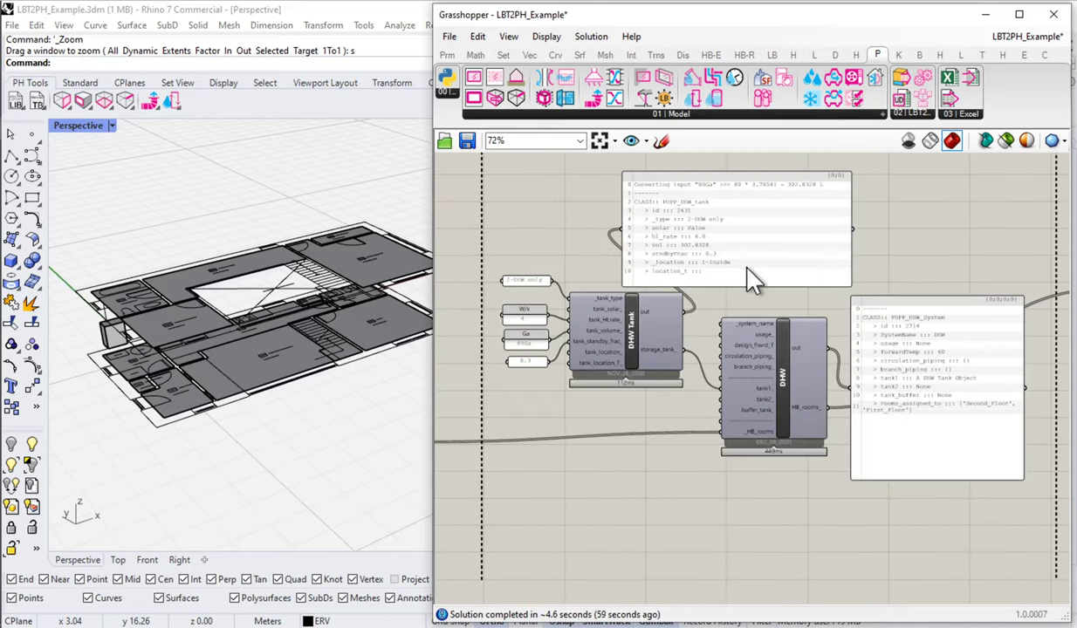
left_click(750, 277)
key("Delete")
left_click_drag(668, 234, 493, 411)
left_click_drag(640, 391, 637, 505)
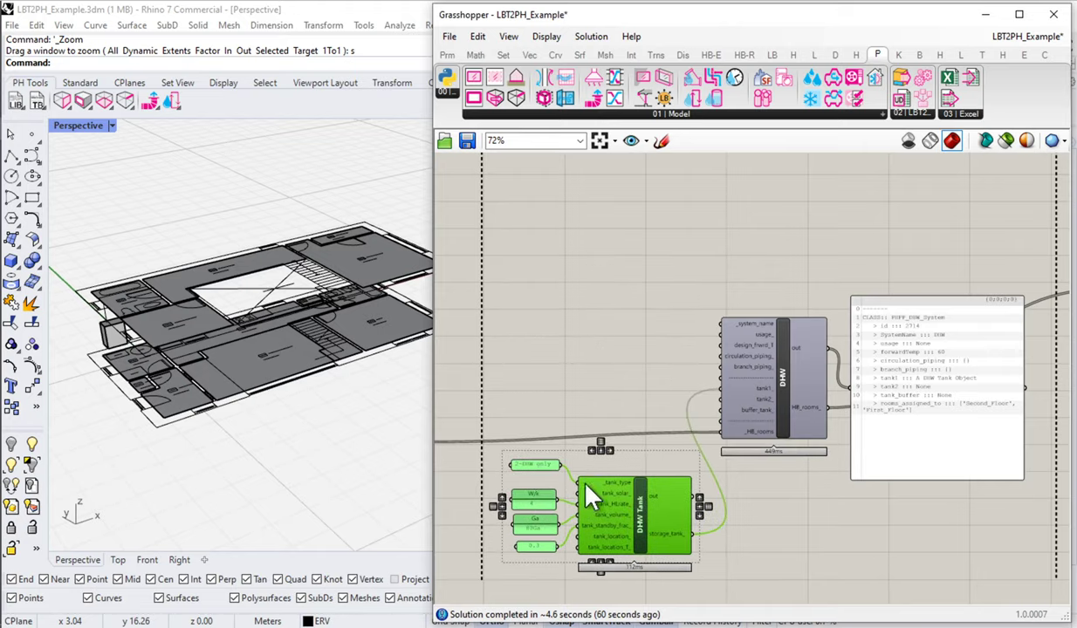
scroll(528, 410, "up", 4)
left_click(532, 436)
left_click(524, 474)
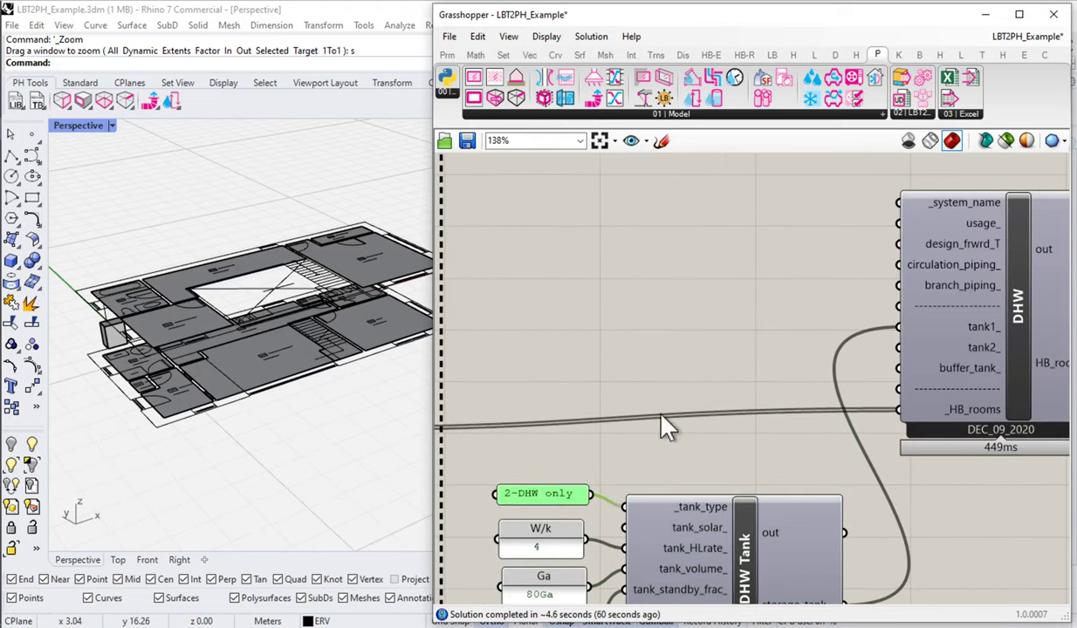
Widen the Grasshopper window and place an LBT2PH_DHW_Piping_Banches component beside the DHW component's piping inputs
right_click_drag(699, 393, 860, 327)
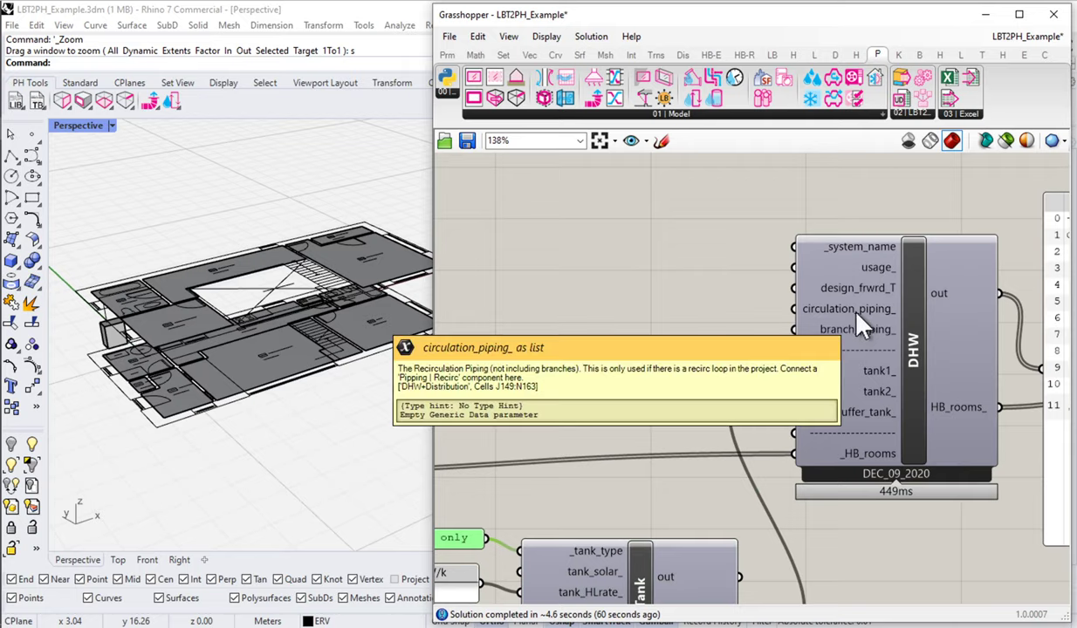
left_click_drag(431, 122, 368, 122)
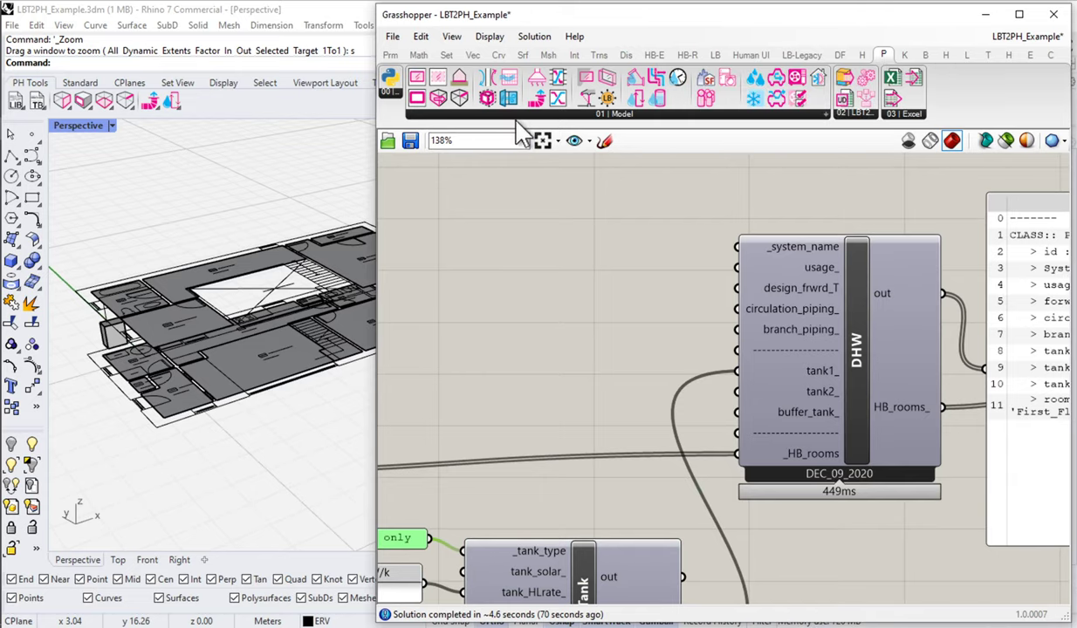
left_click(595, 114)
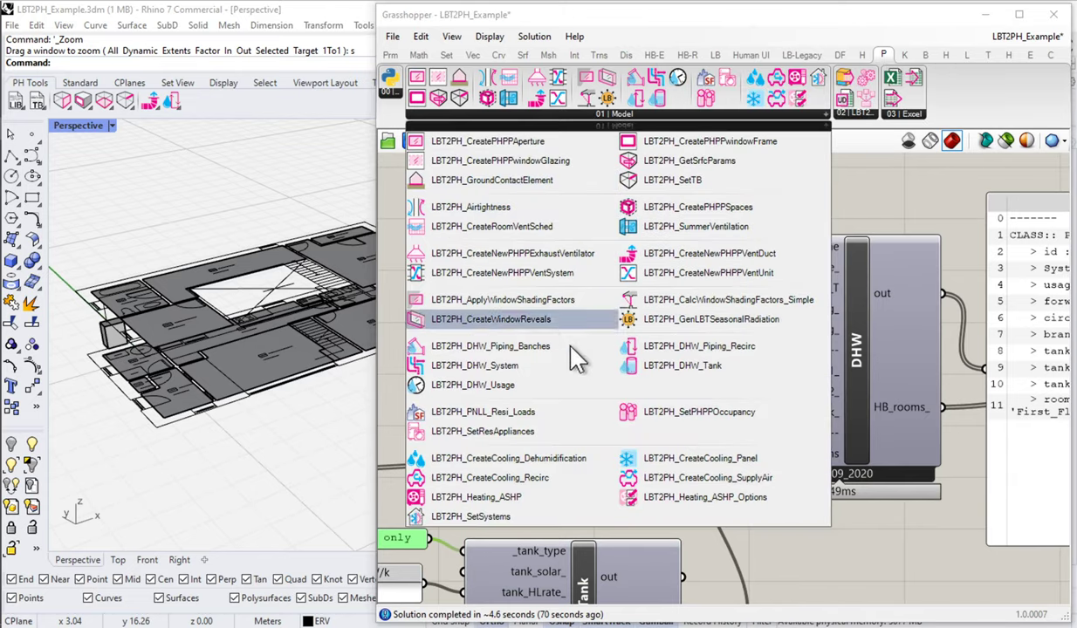
left_click(489, 345)
left_click(534, 277)
left_click_drag(546, 295, 563, 293)
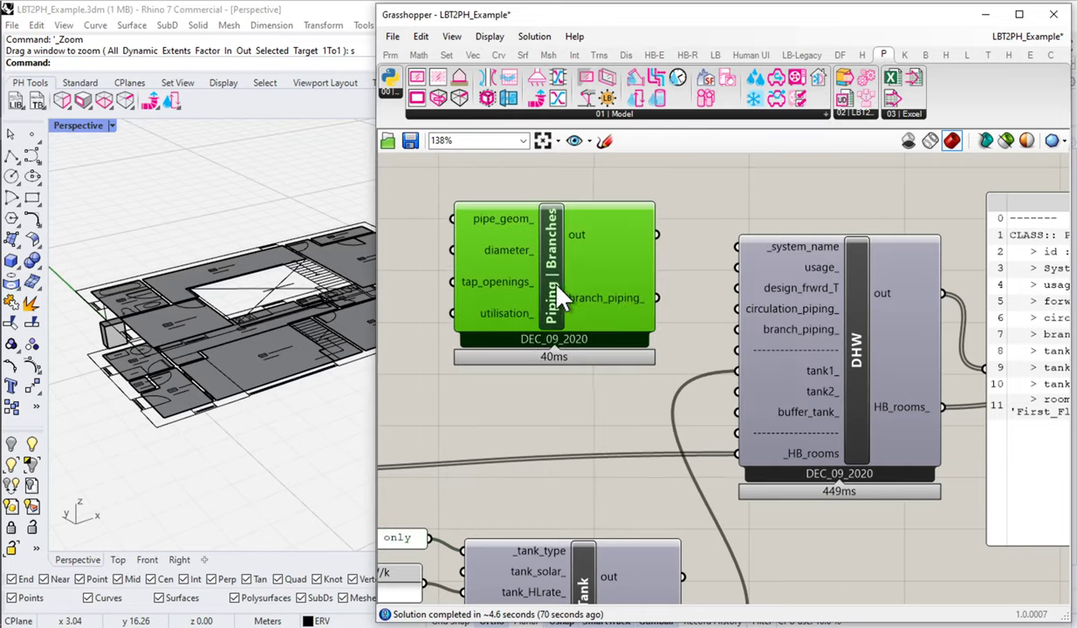
Add a panel showing the Piping | Branches component's out data, enlarge it, and position it above the component
right_click_drag(472, 248, 567, 290)
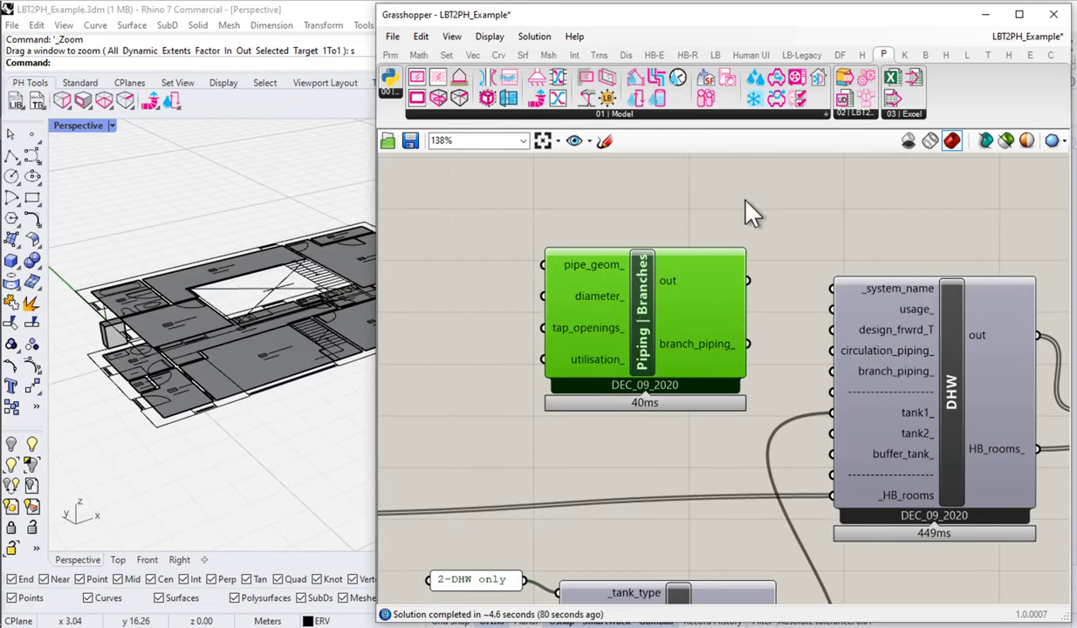
right_click_drag(745, 212, 709, 350)
double_click(732, 279)
key("Return")
left_click_drag(714, 403, 646, 269)
left_click_drag(807, 313, 1023, 354)
left_click_drag(748, 220, 737, 174)
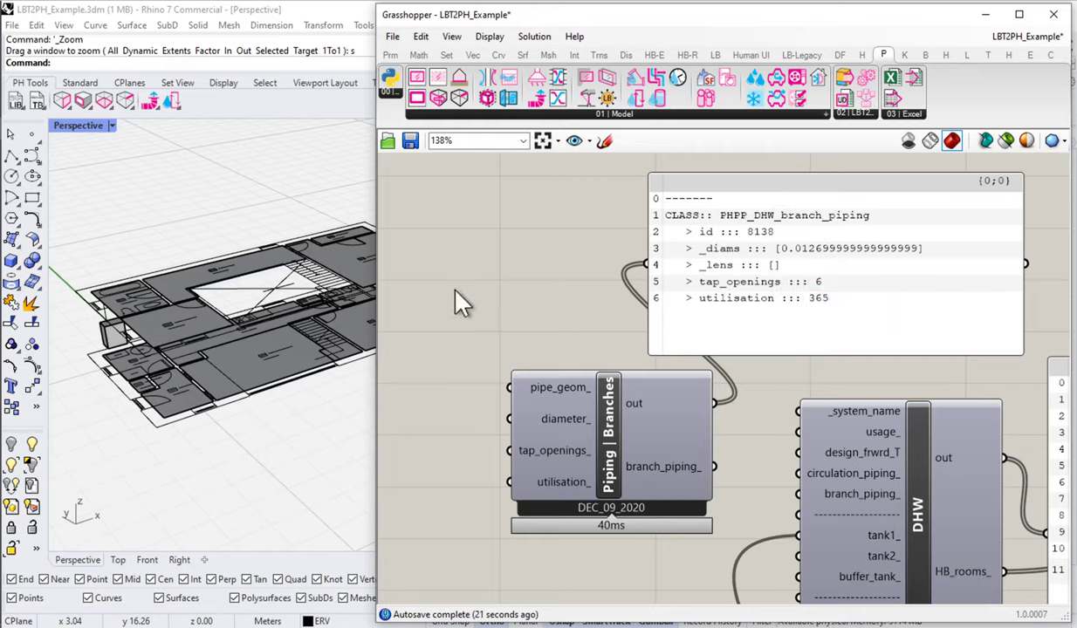
Add a panel containing 10 above the Piping | Branches component's inputs
double_click(472, 309)
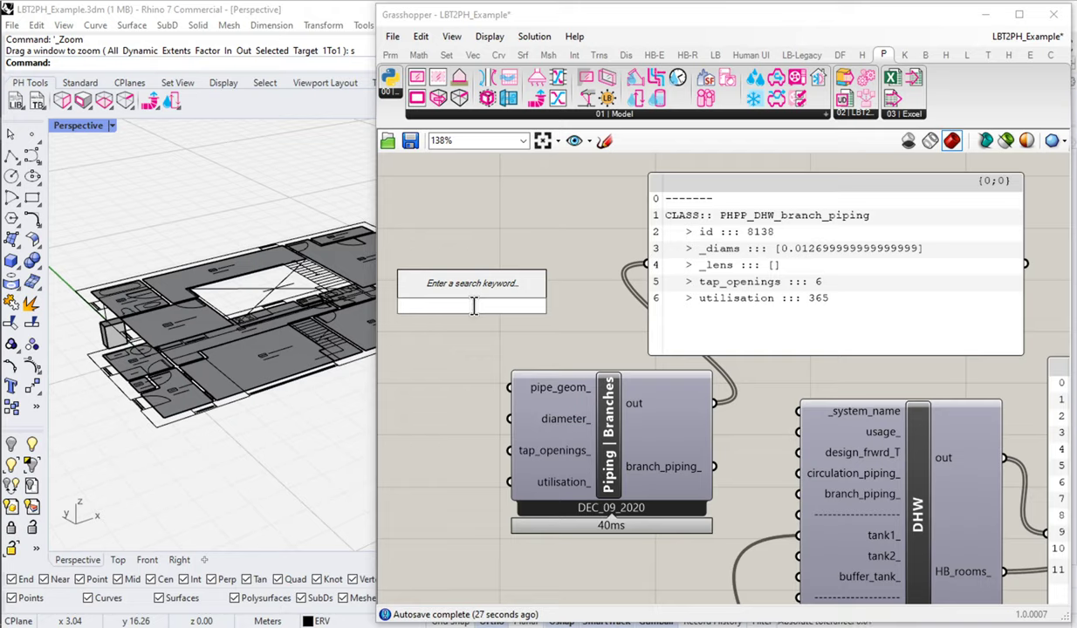
type("10")
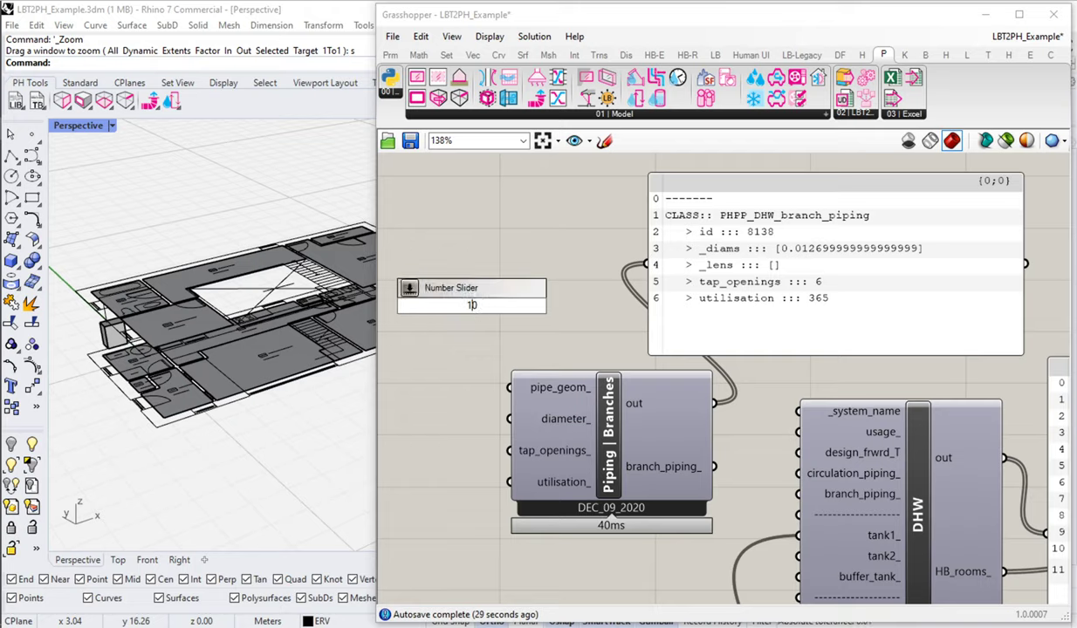
key("Down")
key("Return")
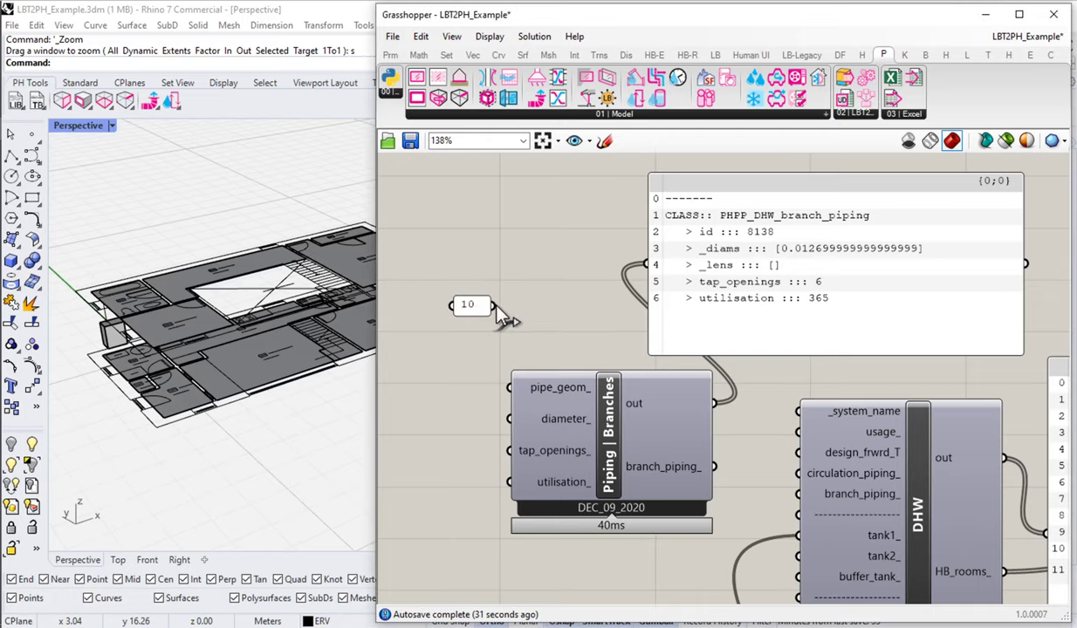
Wire the 10 panel into Piping | Branches' pipe_geom_ input, place it beside that input, title it "total len (m)" and widen it
left_click_drag(518, 384, 517, 385)
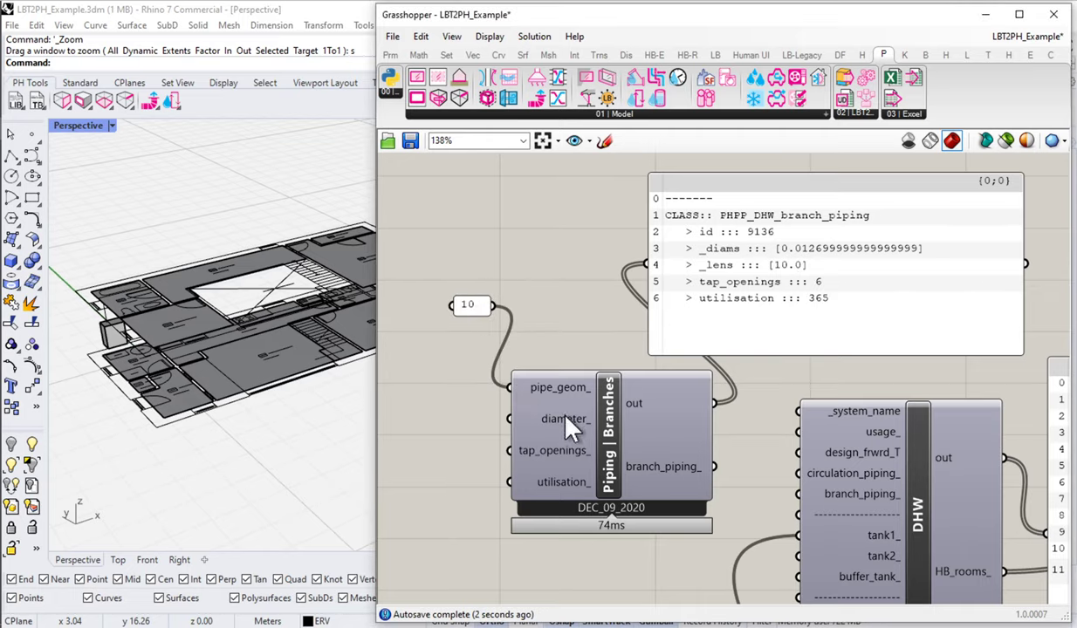
left_click_drag(452, 305, 461, 374)
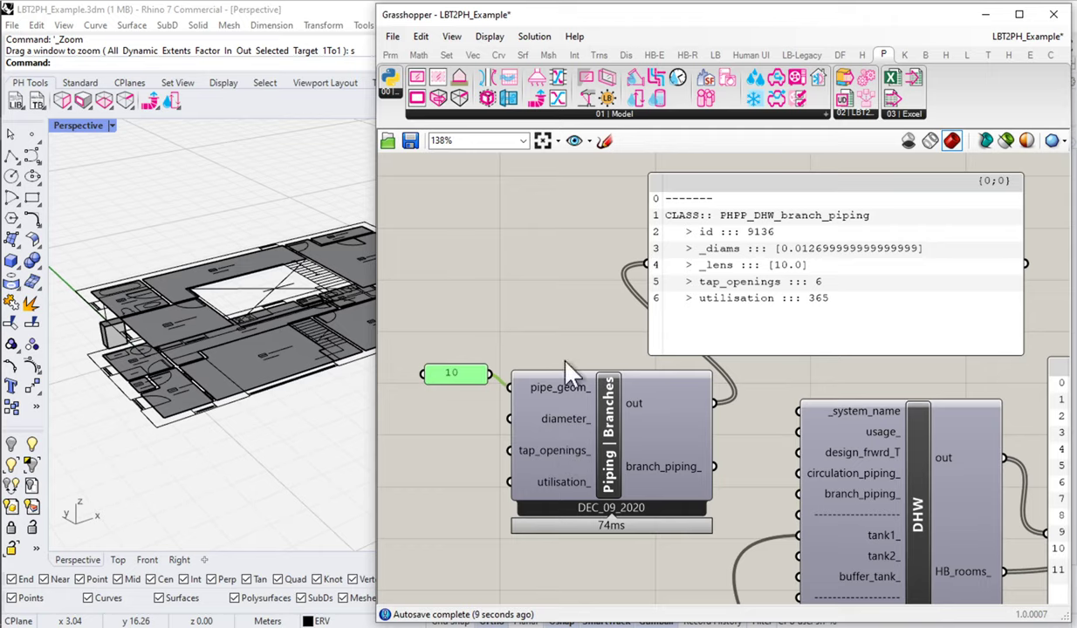
right_click(452, 380)
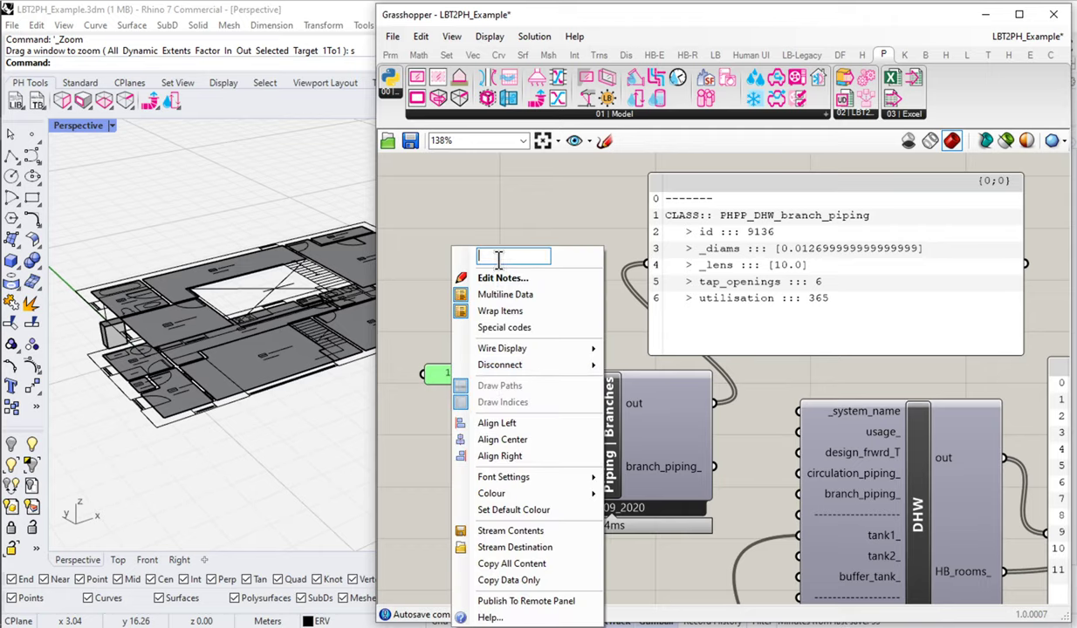
type("total len (m")
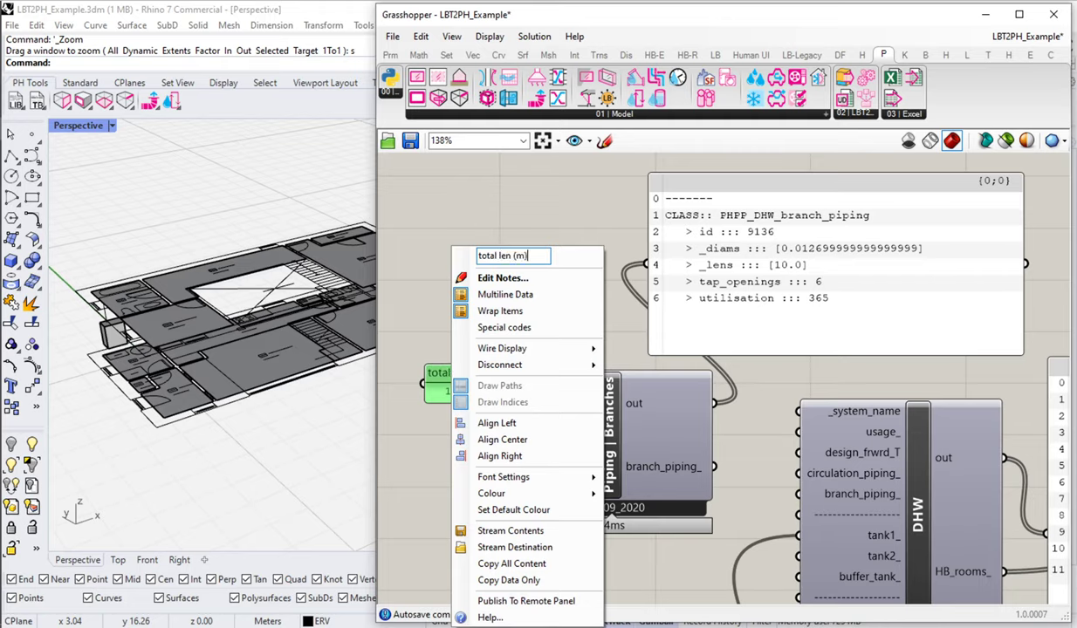
key("Return")
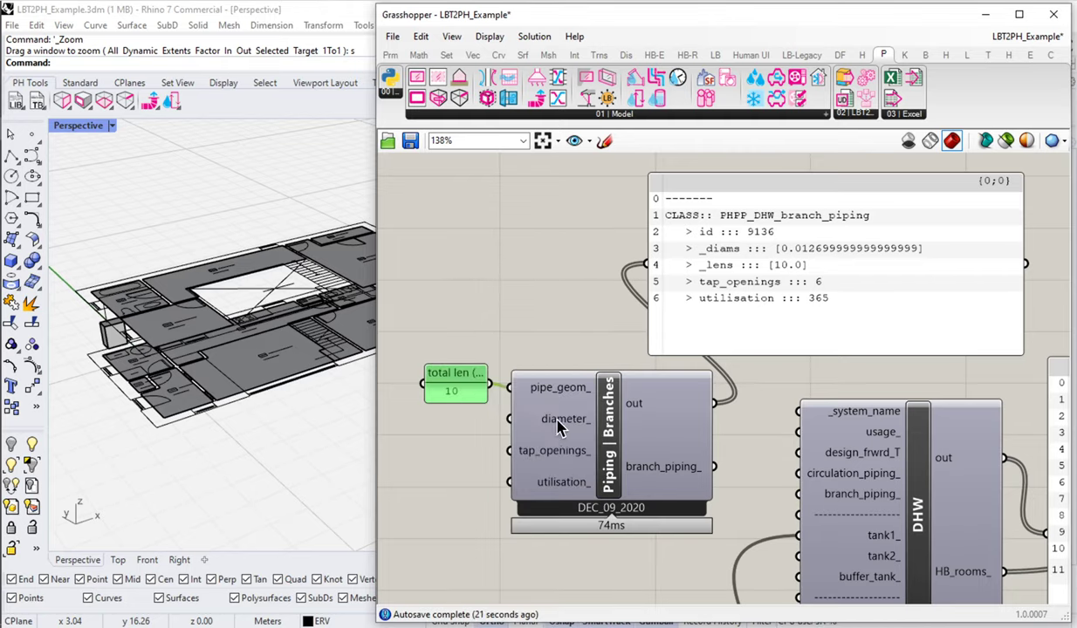
left_click_drag(425, 367, 397, 364)
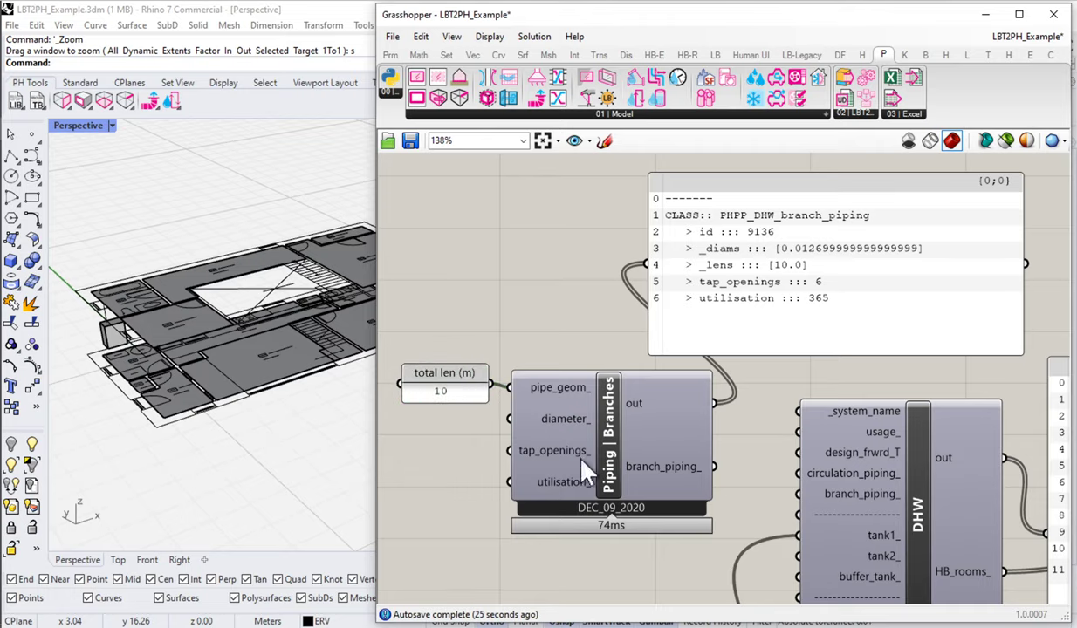
Connect the Piping | Branches component's branch_piping_ output to the DHW component's branch_piping_ input
right_click_drag(704, 475, 647, 440)
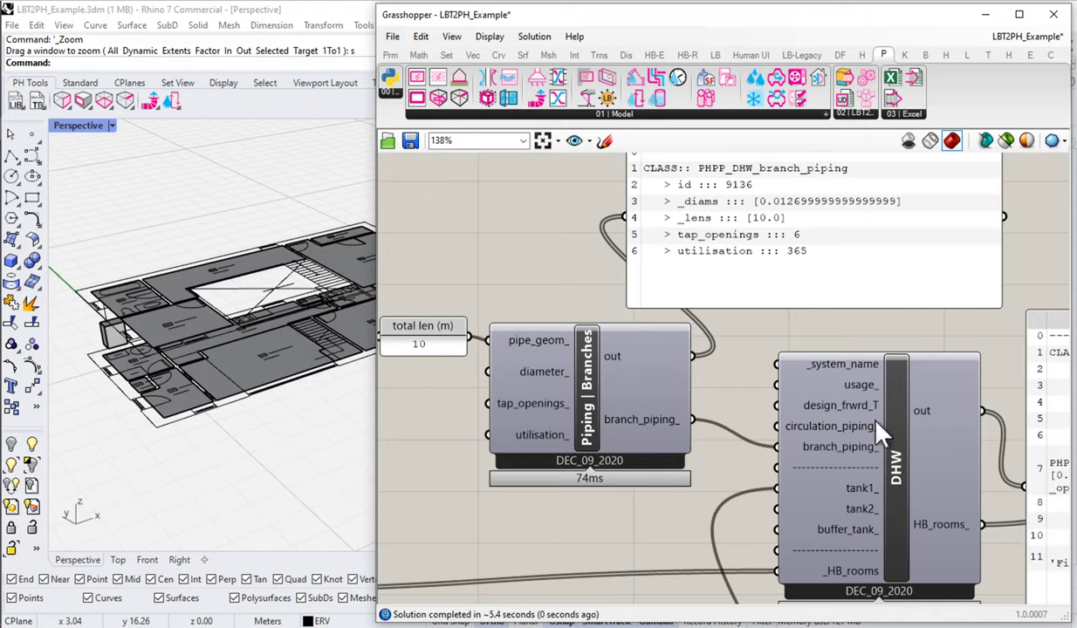
right_click_drag(789, 559, 666, 512)
Switch to the My_Results.xlsx workbook in Excel and check the DHW individual pipes inputs on the DHW+Distribution sheet
mouse_move(689, 504)
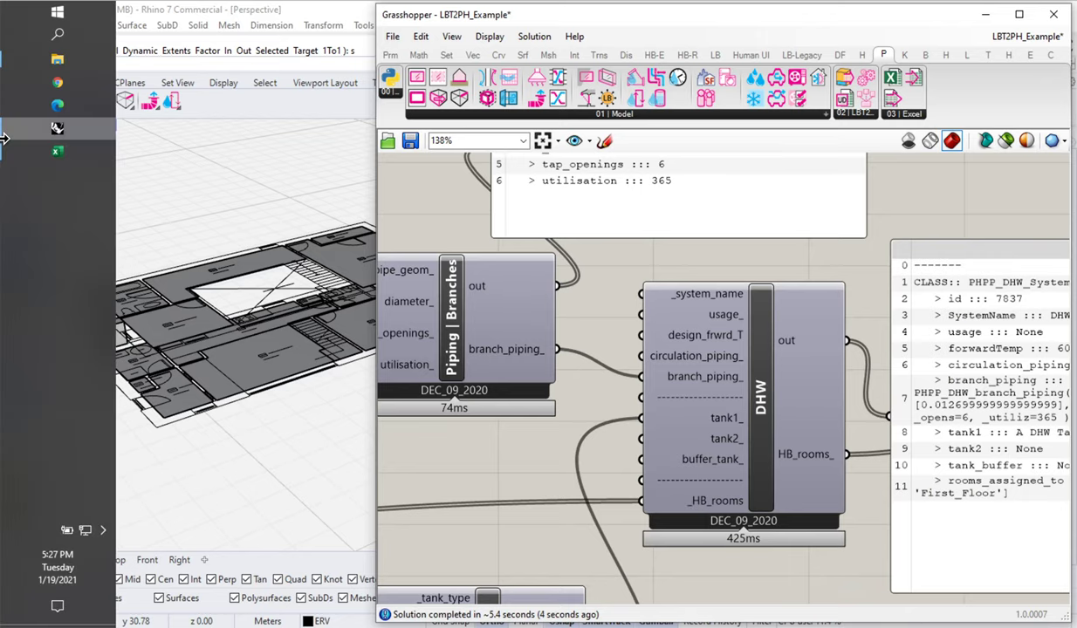
left_click(54, 153)
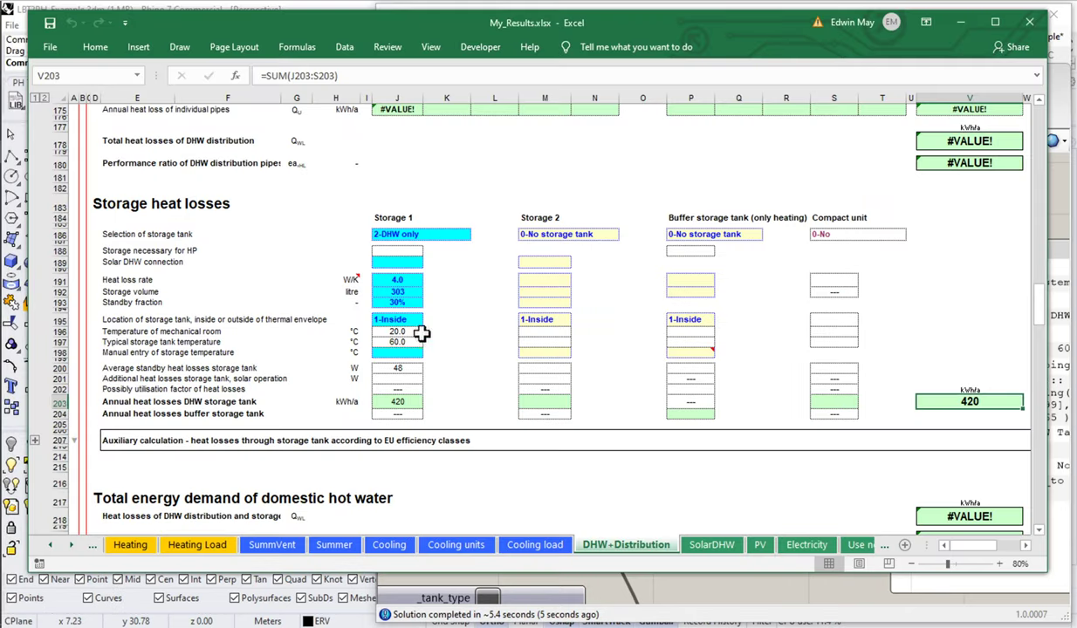
scroll(312, 370, "up", 6)
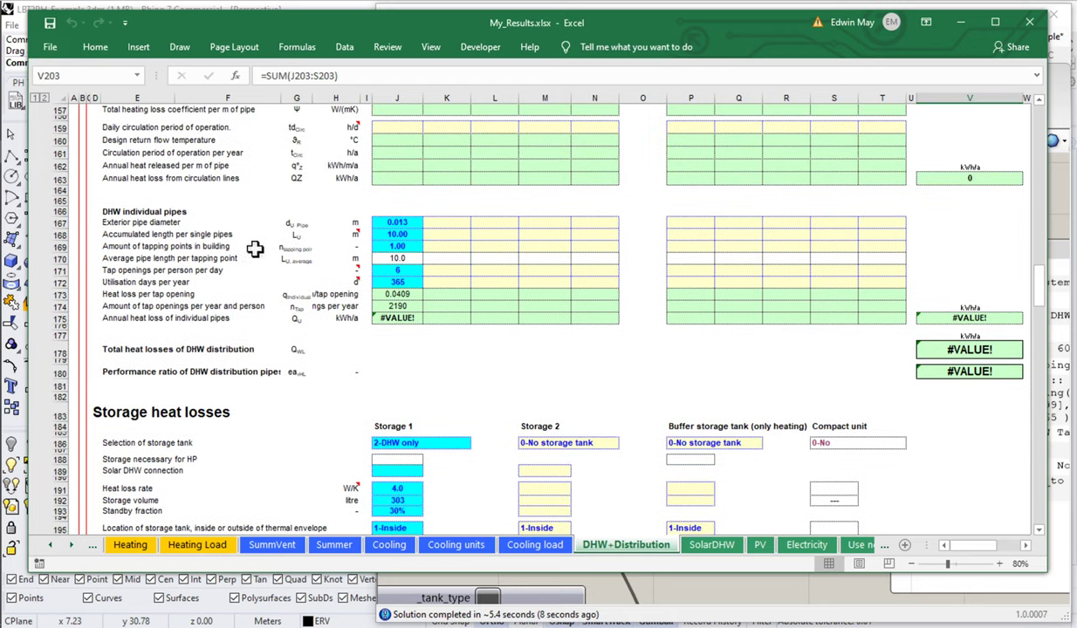
left_click_drag(131, 205, 412, 334)
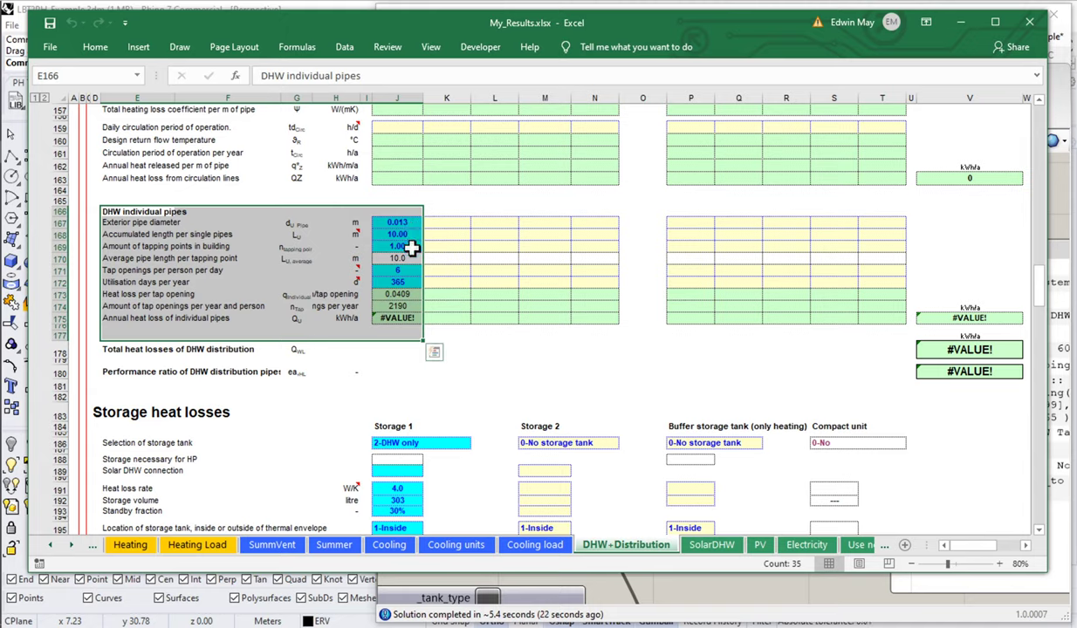
left_click(412, 246)
left_click(412, 269)
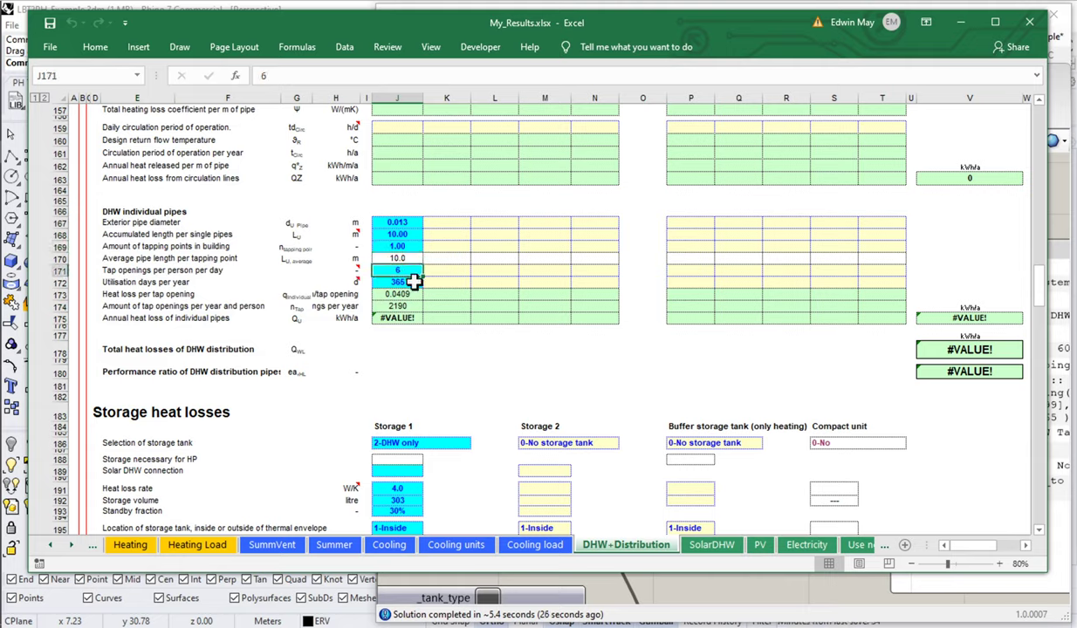
left_click(414, 281)
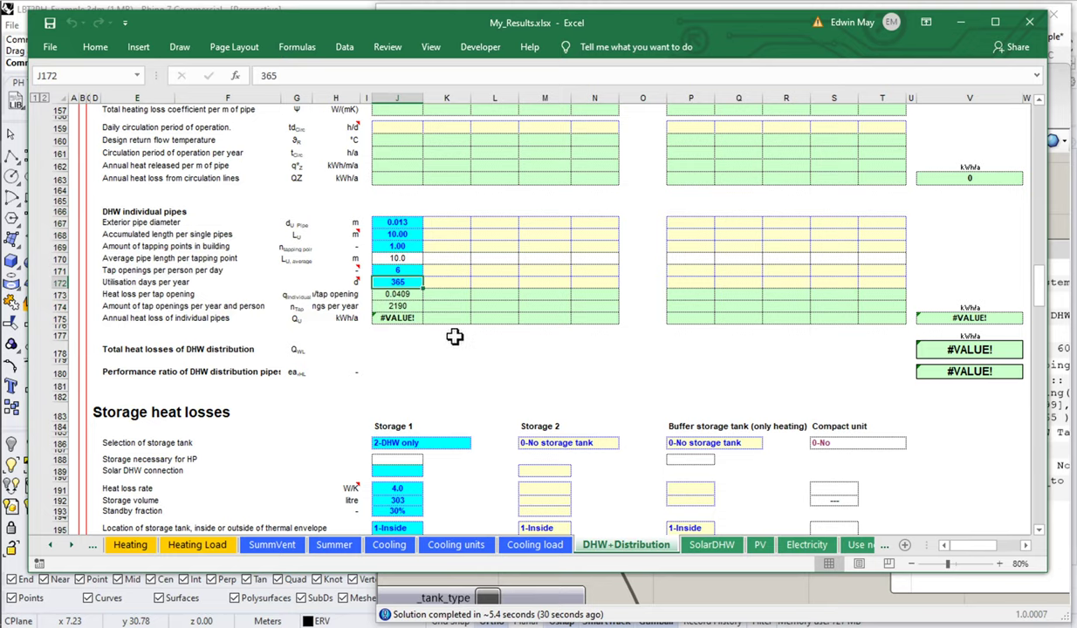
Back in Grasshopper, delete the panel showing the Piping | Branches component's out data
left_click(764, 602)
scroll(711, 373, "up", 2)
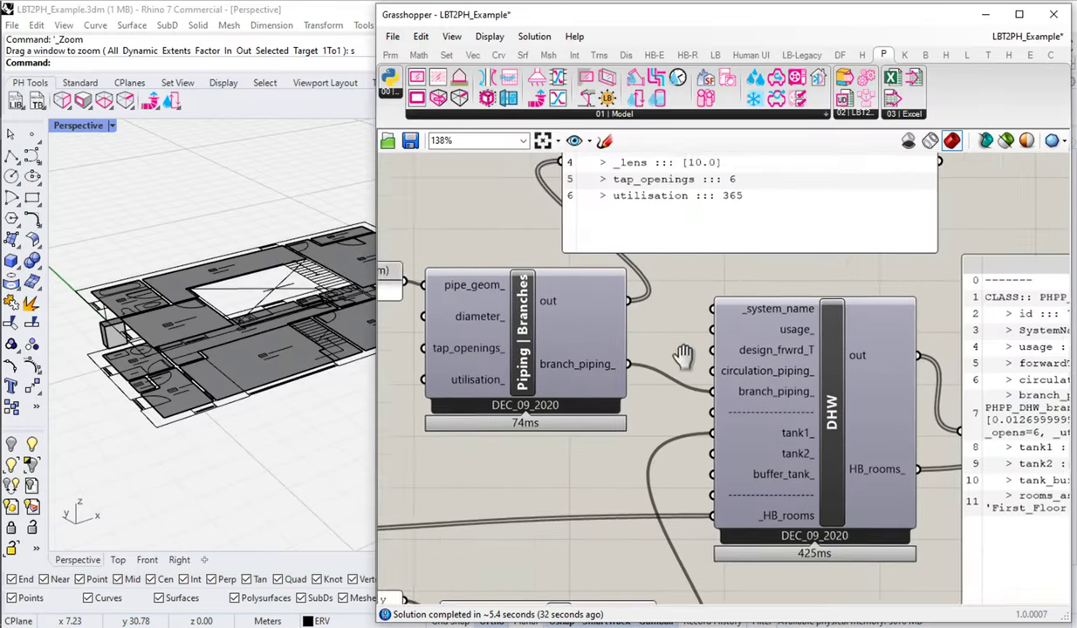
scroll(715, 384, "down", 2)
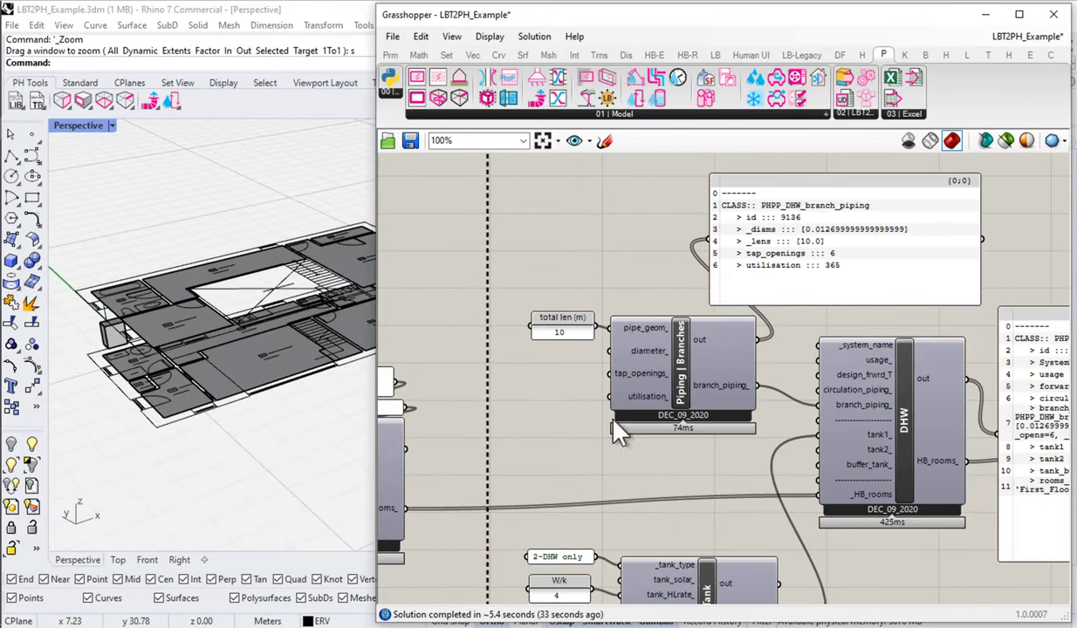
left_click(746, 264)
key("Delete")
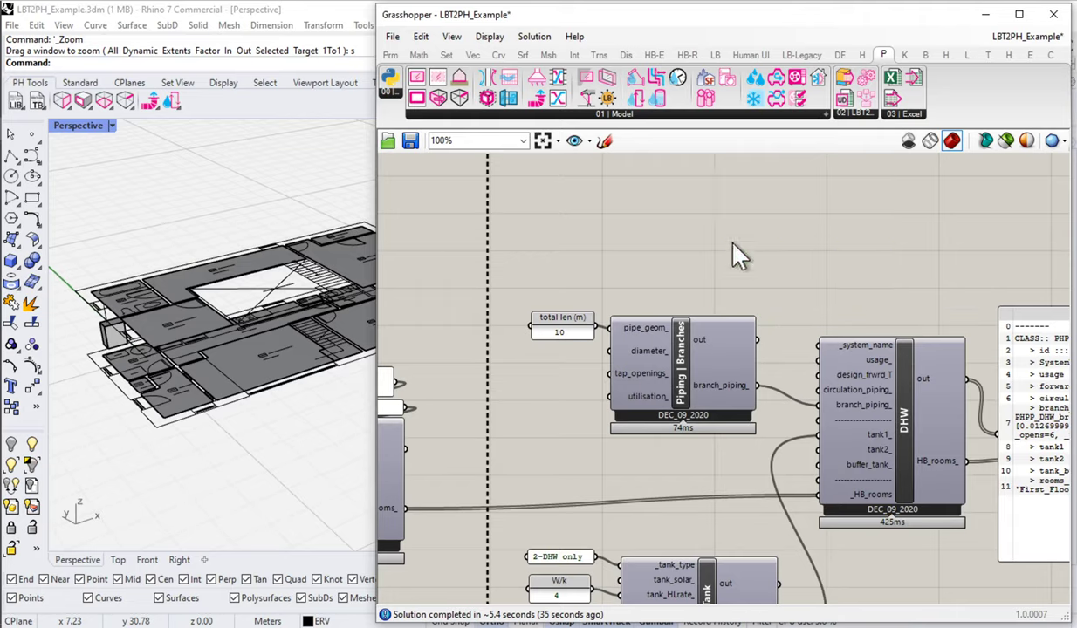
Place an LBT2PH_DHW_Piping_Recirc component above the Piping | Branches component
left_click(667, 116)
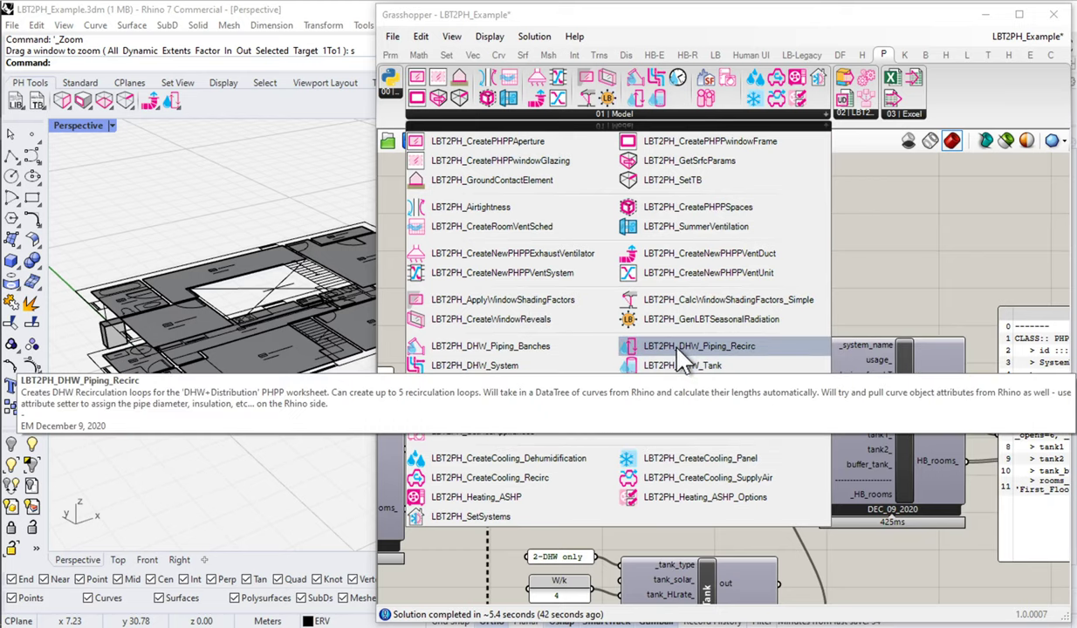
left_click(679, 355)
left_click(620, 212)
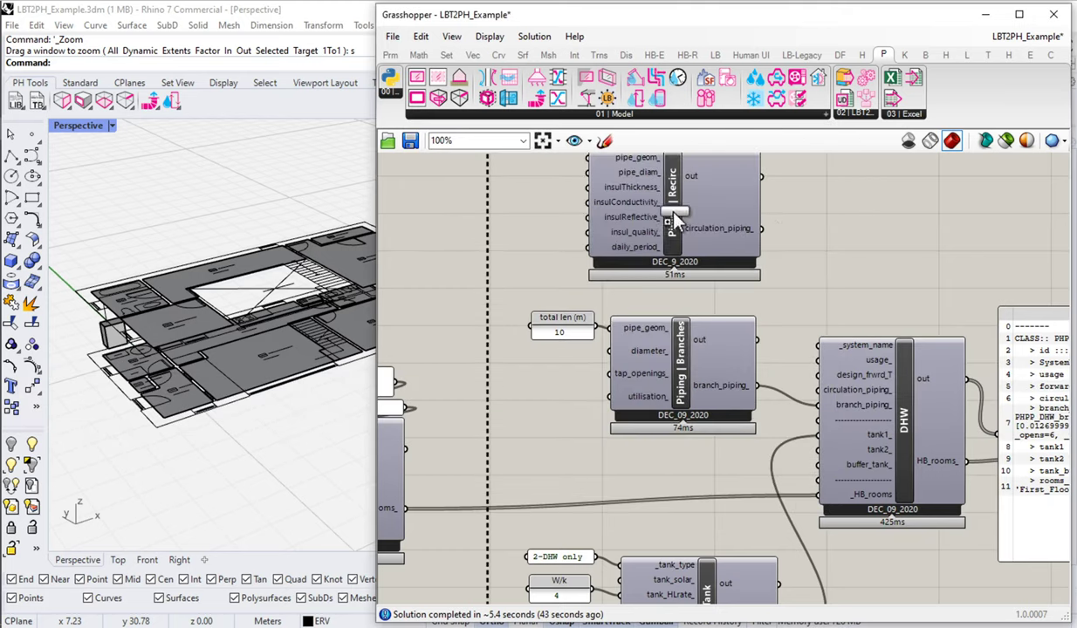
right_click_drag(716, 235, 765, 298)
left_click(695, 279)
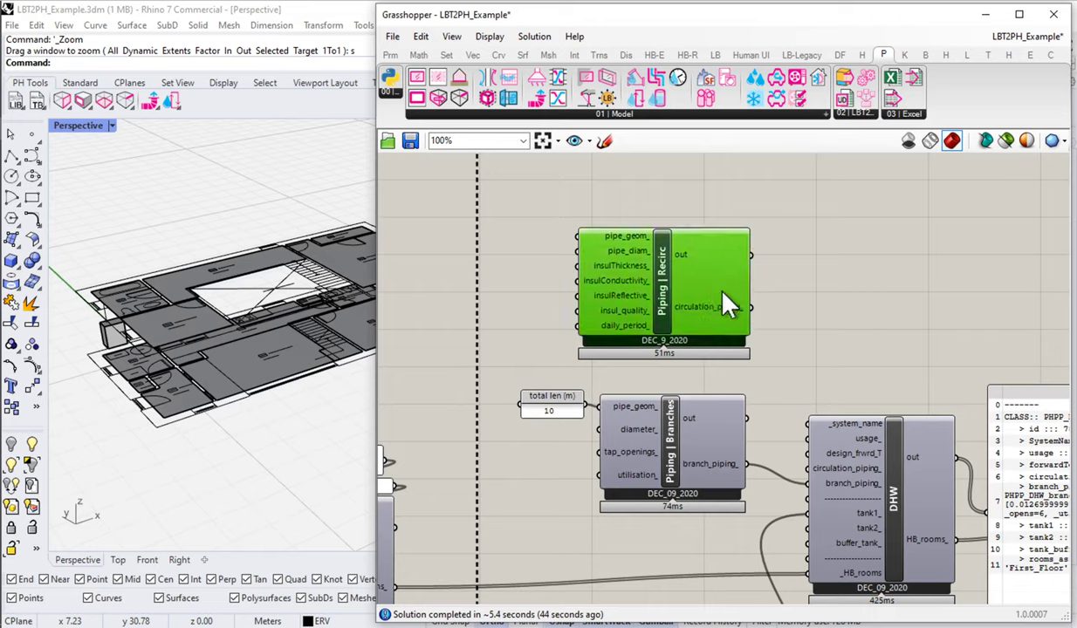
Add a panel containing 15m and wire it into the Piping | Recirc component's pipe_geom_ input
double_click(536, 196)
type("\"")
type("5m")
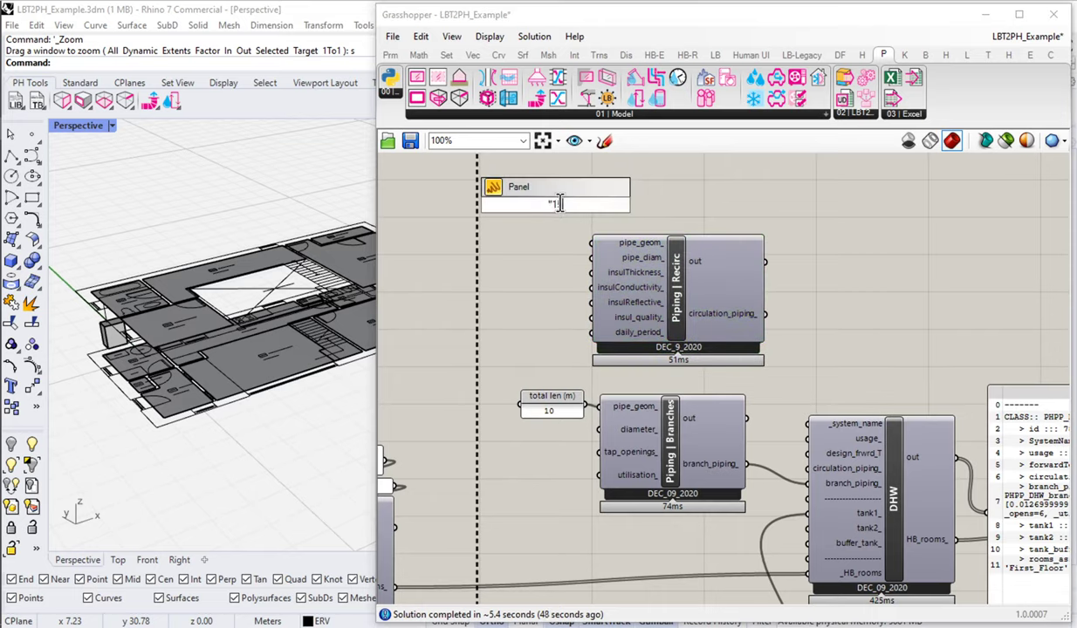
key("Return")
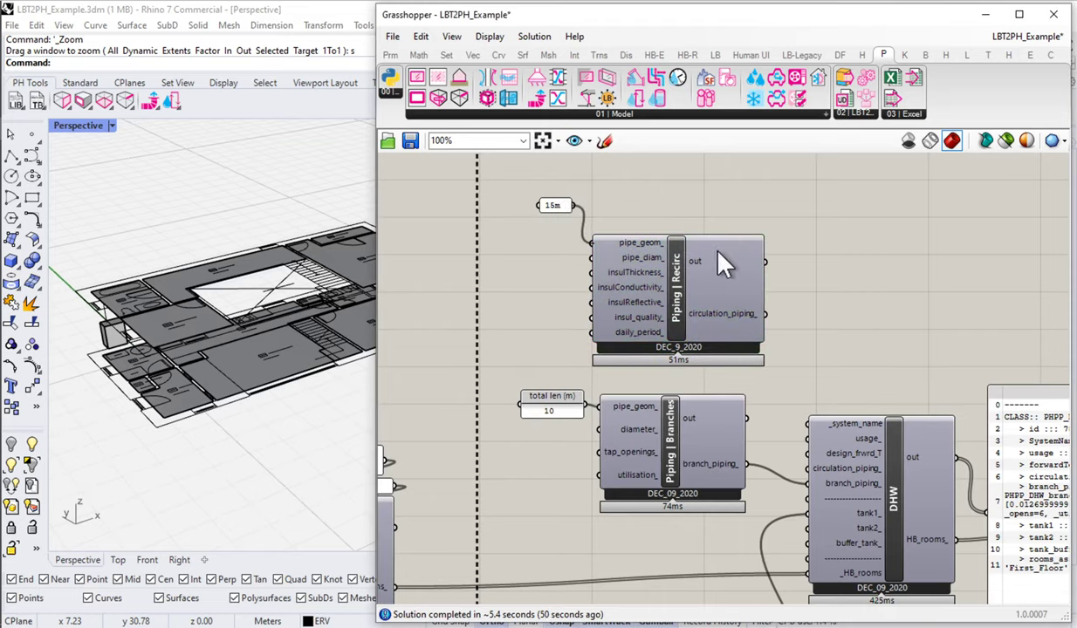
Add a panel showing the Piping | Recirc component's out data, enlarge it to fit the listing, and position it above the DHW output panel
double_click(839, 256)
type("panel")
key("Return")
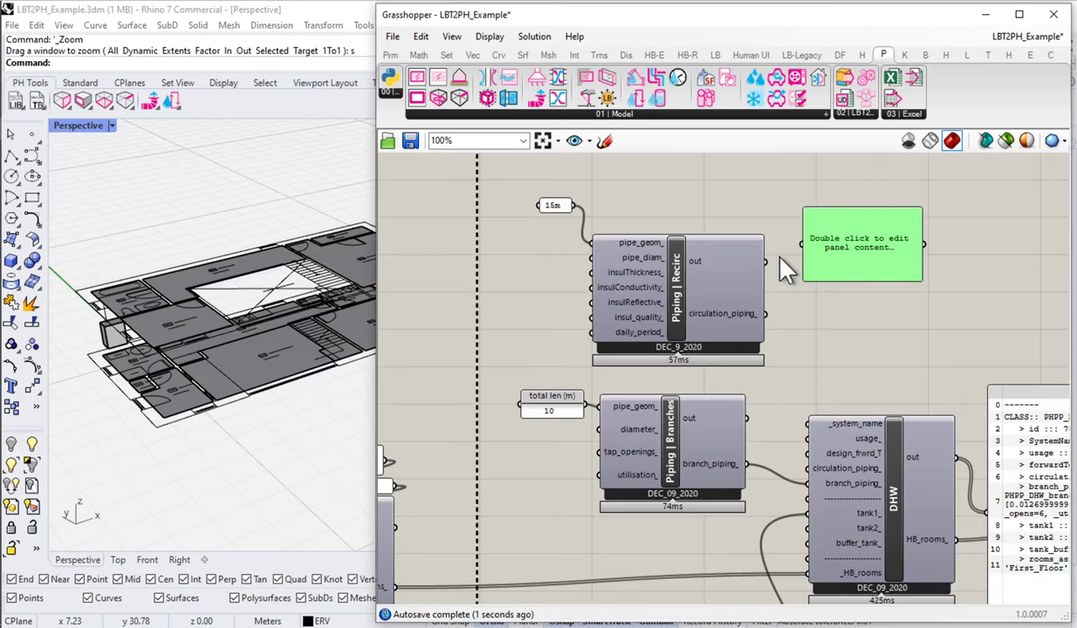
left_click_drag(785, 263, 801, 245)
right_click_drag(900, 276, 705, 263)
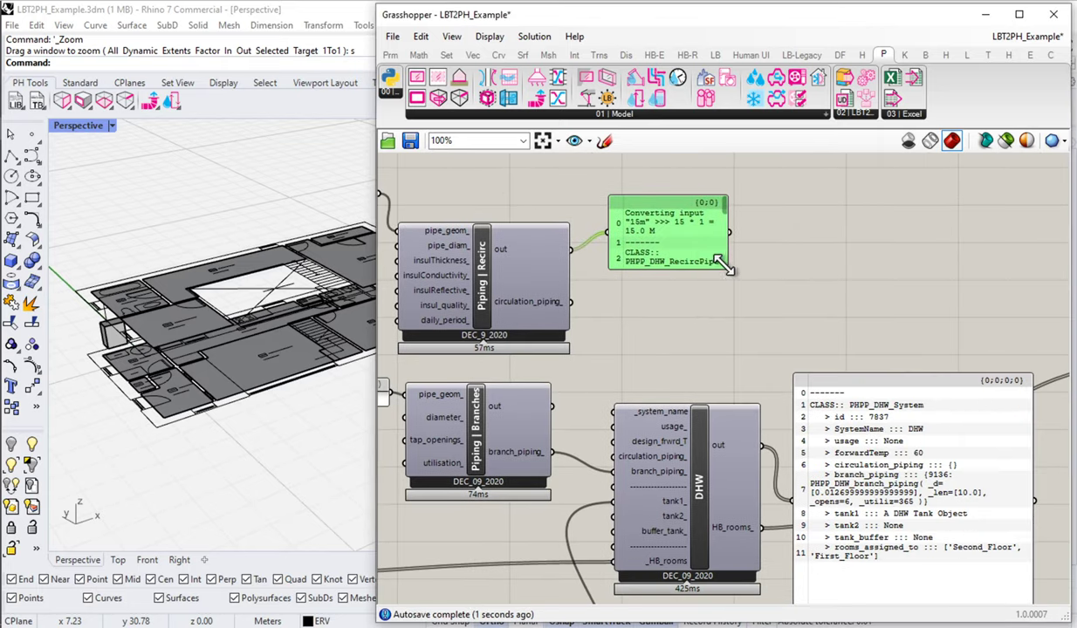
left_click_drag(723, 265, 1002, 360)
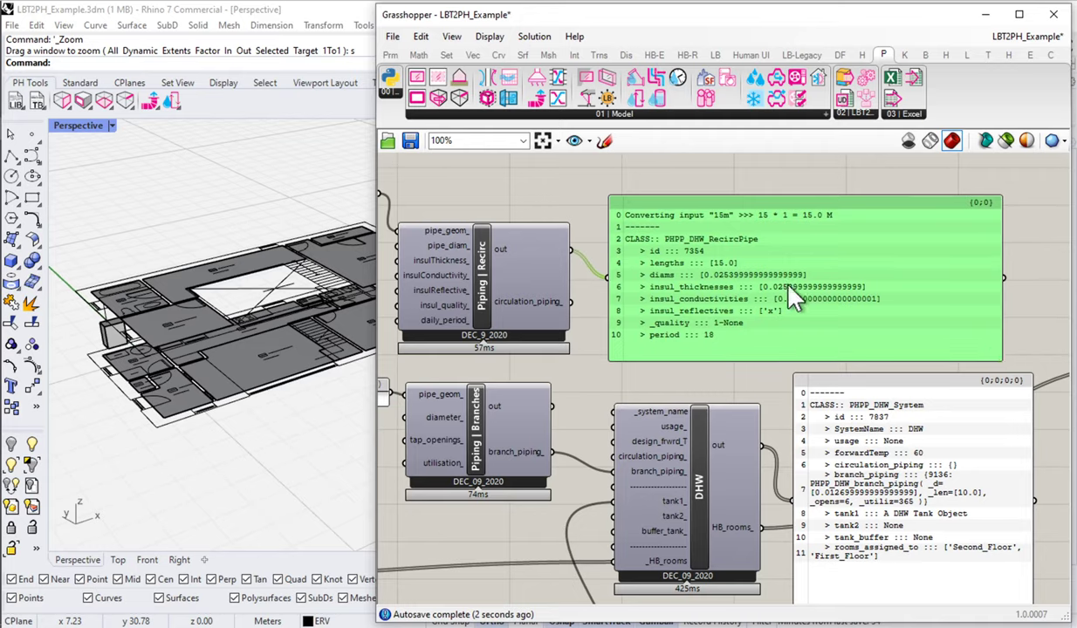
left_click_drag(789, 288, 787, 271)
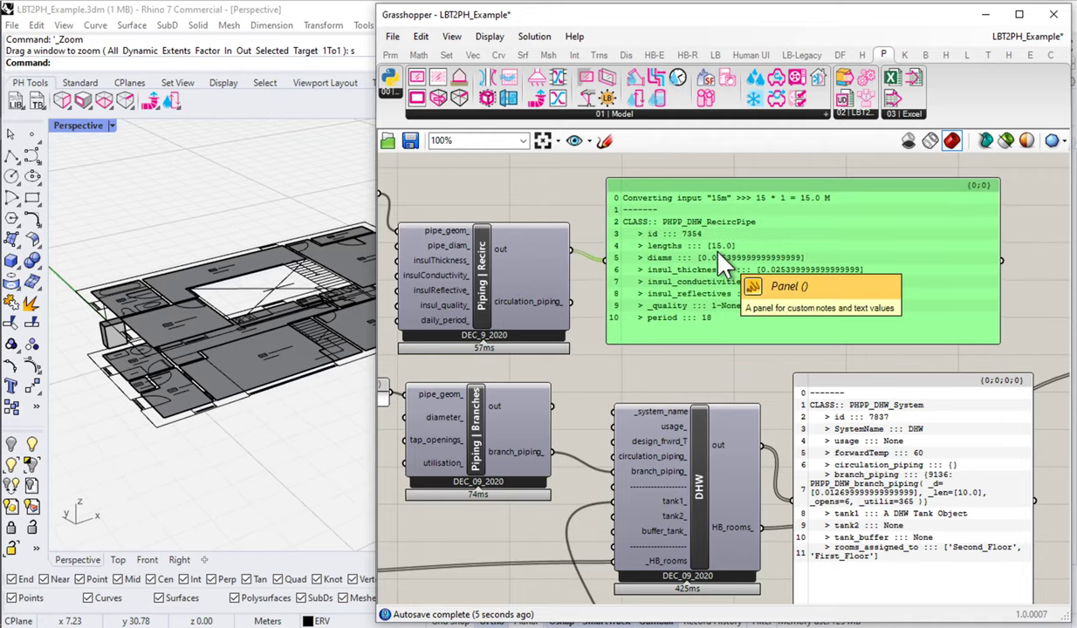
Connect Piping | Recirc's circulation_piping_ output to the DHW component's circulation_piping_ input, and move the 15m panel level with pipe_geom_
scroll(720, 255, "up", 2)
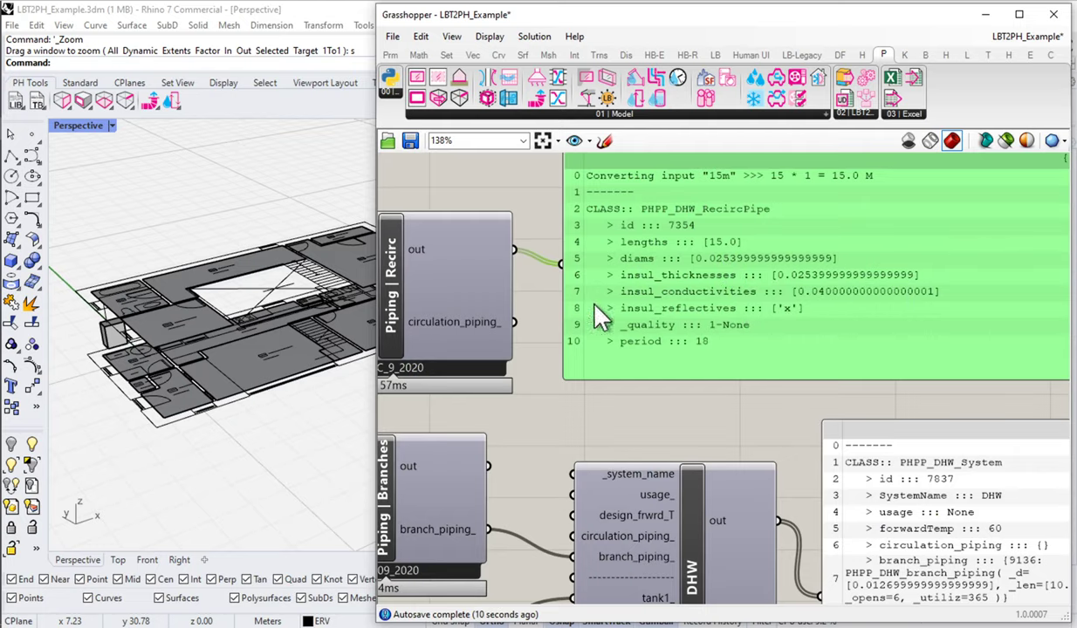
right_click_drag(668, 293, 866, 293)
left_click(689, 341)
left_click_drag(746, 322, 818, 534)
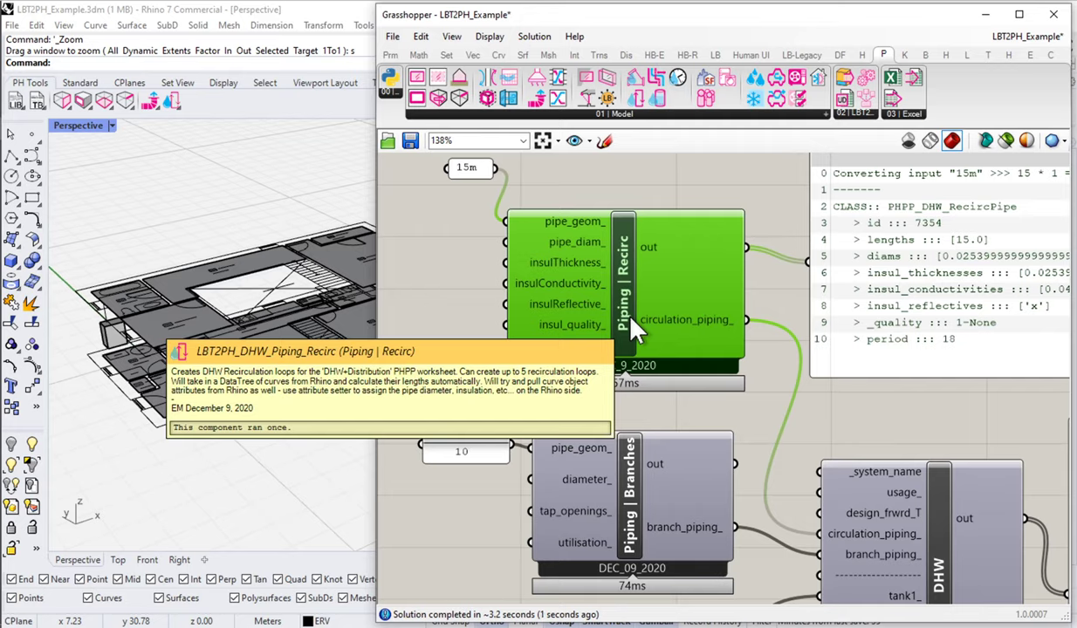
left_click_drag(475, 172, 412, 220)
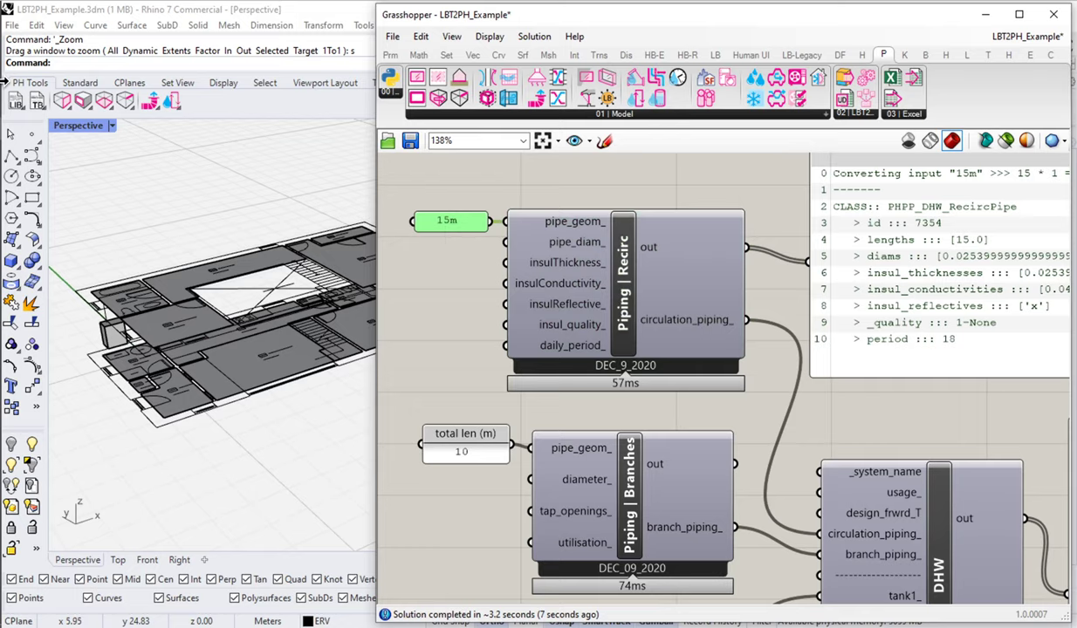
Switch to the Excel results workbook and check the DHW circulation pipes block on the DHW+Distribution sheet
mouse_move(24, 121)
left_click(56, 156)
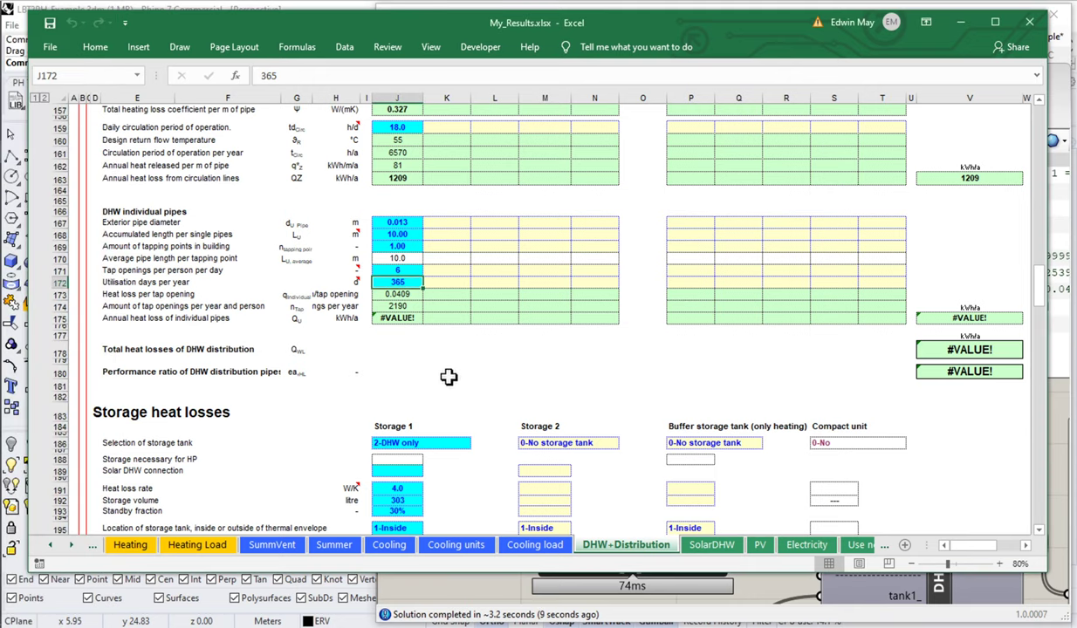
scroll(447, 377, "up", 4)
scroll(420, 252, "up", 1)
left_click(397, 191)
left_click_drag(118, 185, 397, 370)
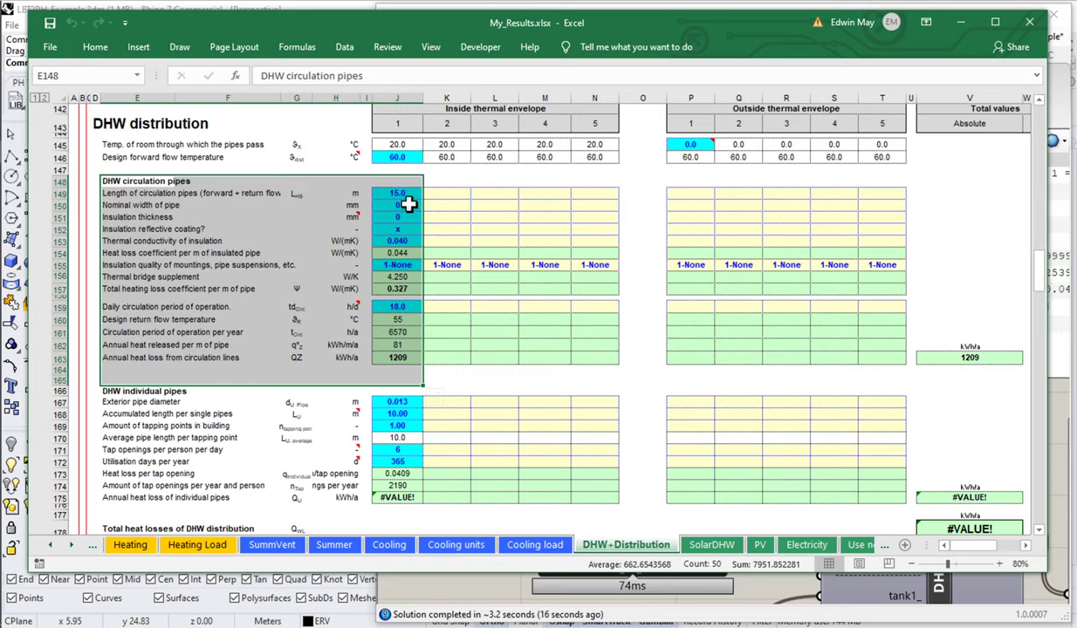
Format the circulation pipe's nominal width and insulation thickness cells, J150:J151, to display three decimal places
left_click_drag(406, 206, 408, 215)
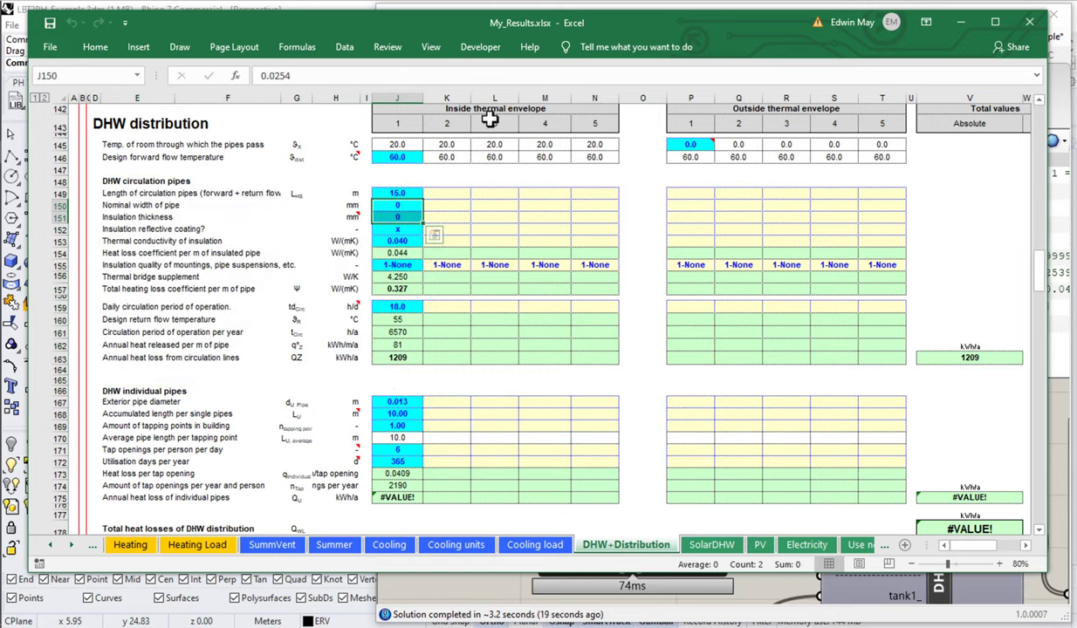
left_click(49, 47)
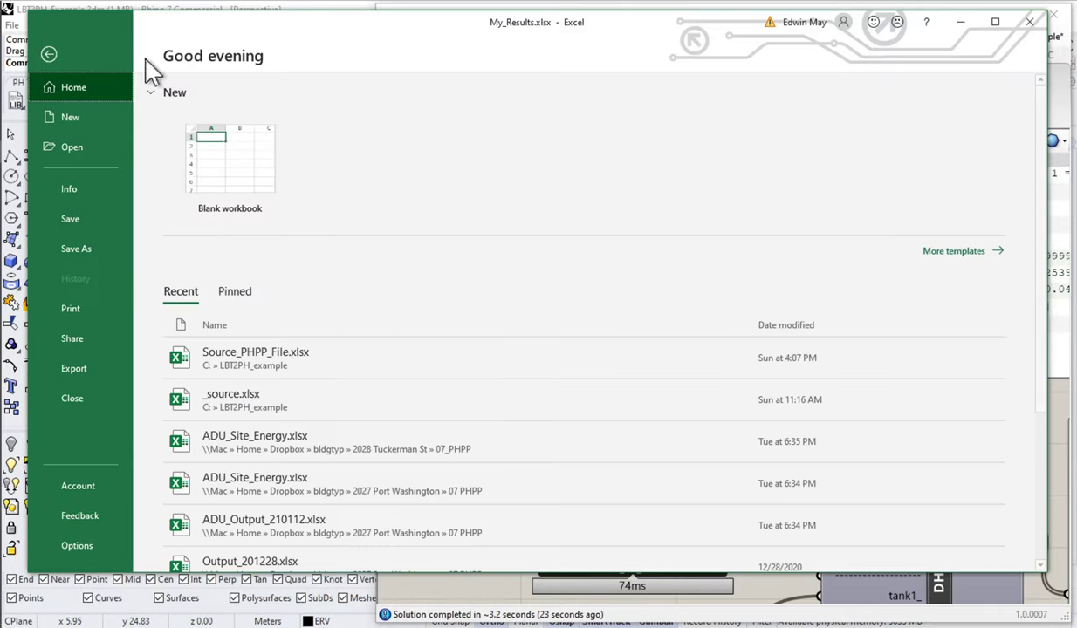
left_click(36, 57)
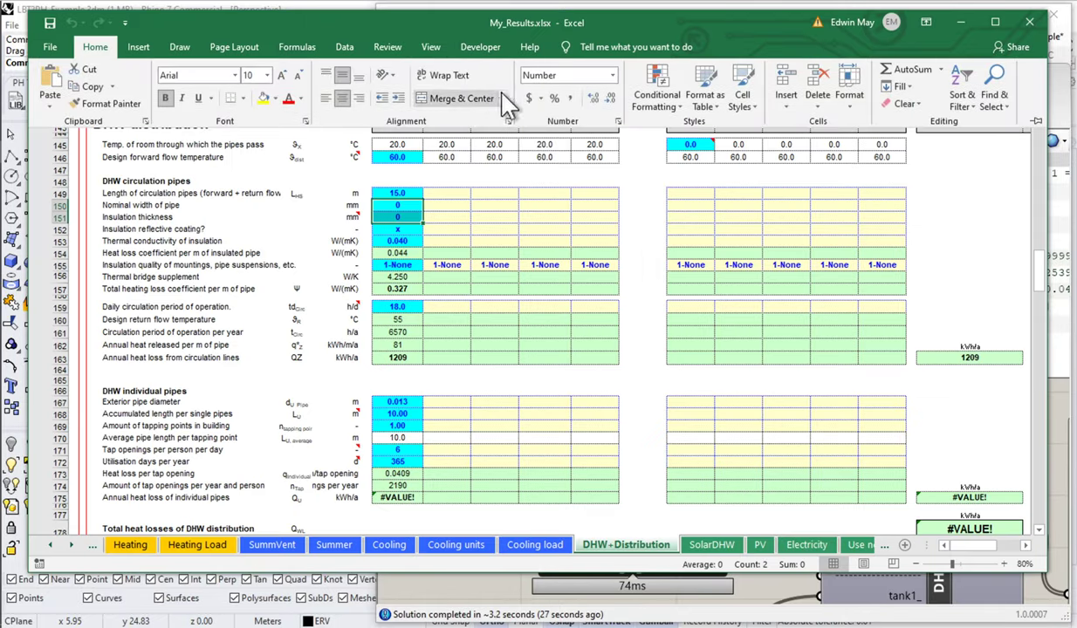
left_click(593, 98)
double_click(592, 98)
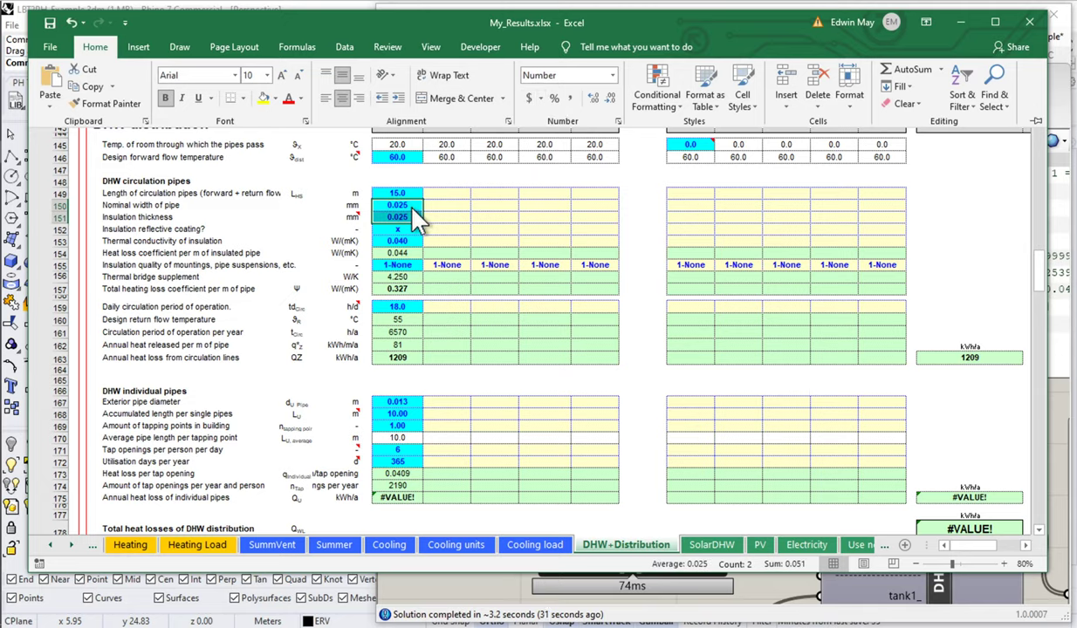
left_click(301, 216)
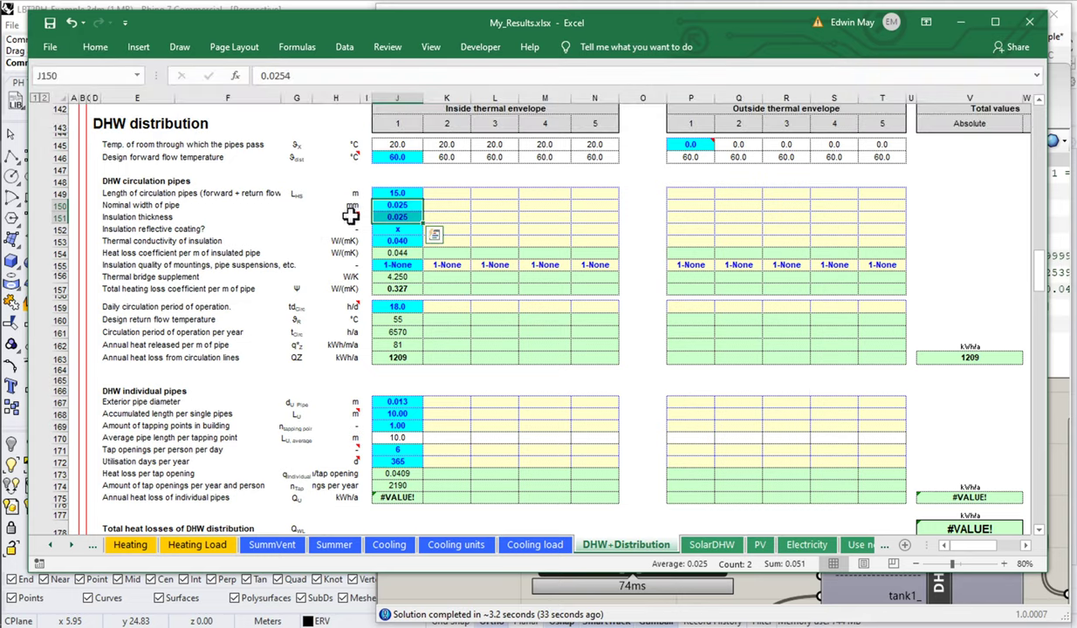
Set the circulation pipe's nominal width in cell J150 to 25.4 mm
left_click(351, 205)
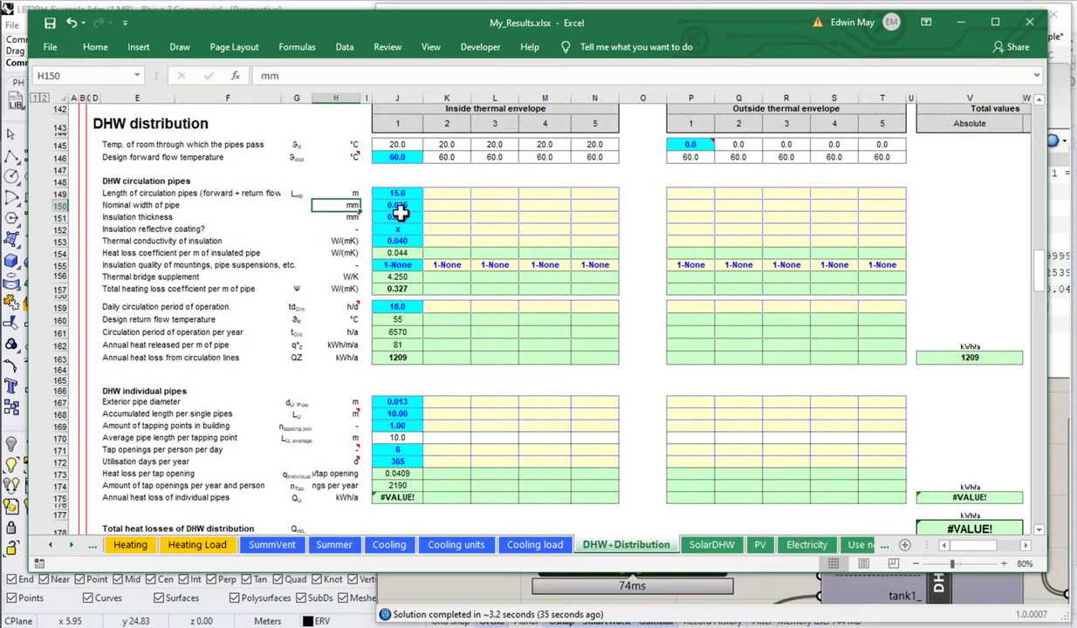
left_click(400, 206)
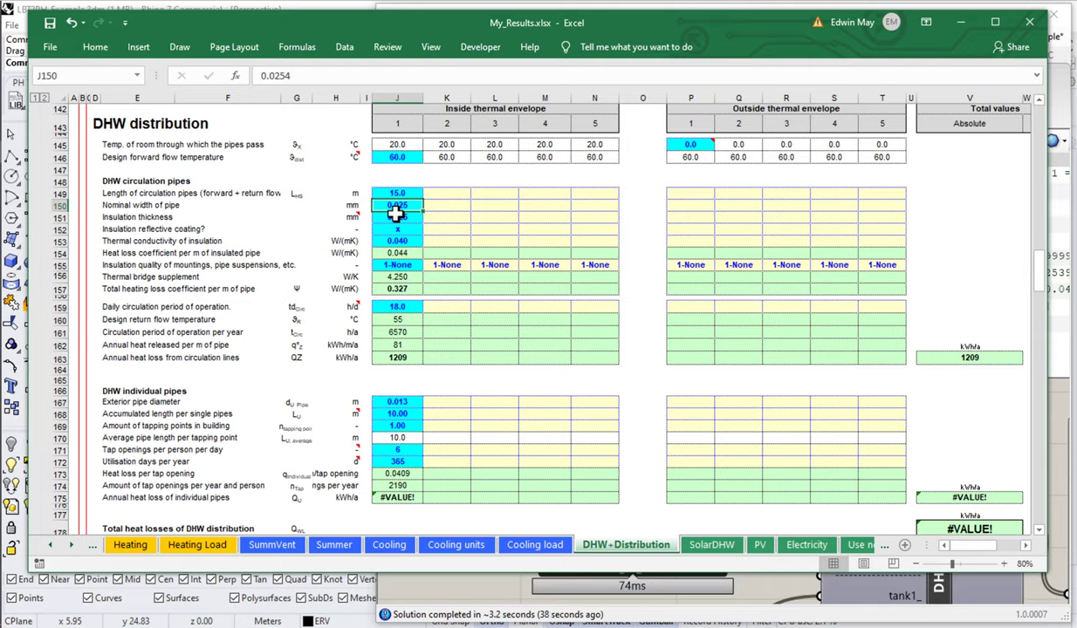
type("25")
key("Return")
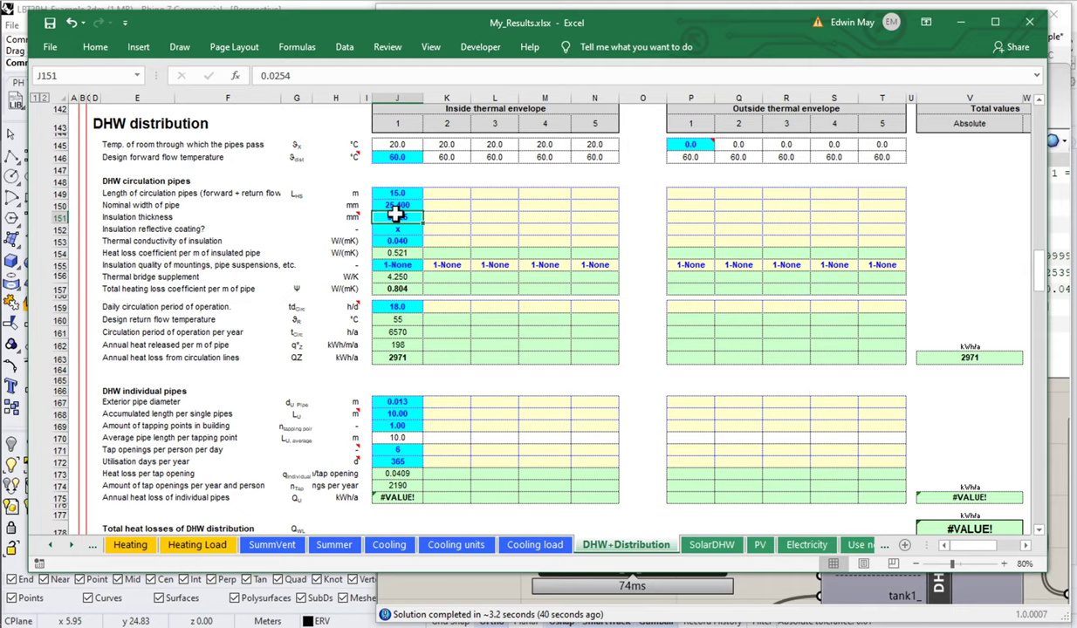
Set the circulation pipe's insulation thickness in cell J151 to 25.4 mm and check the mm units and total circulation heat loss
type("35.4")
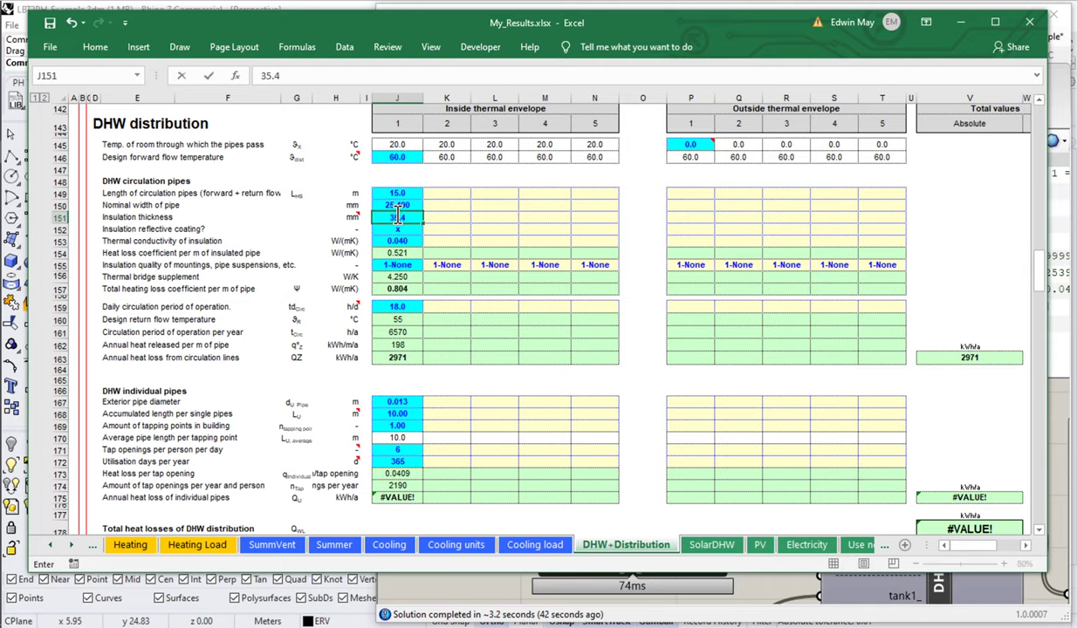
key("Return")
left_click(397, 217)
type("2")
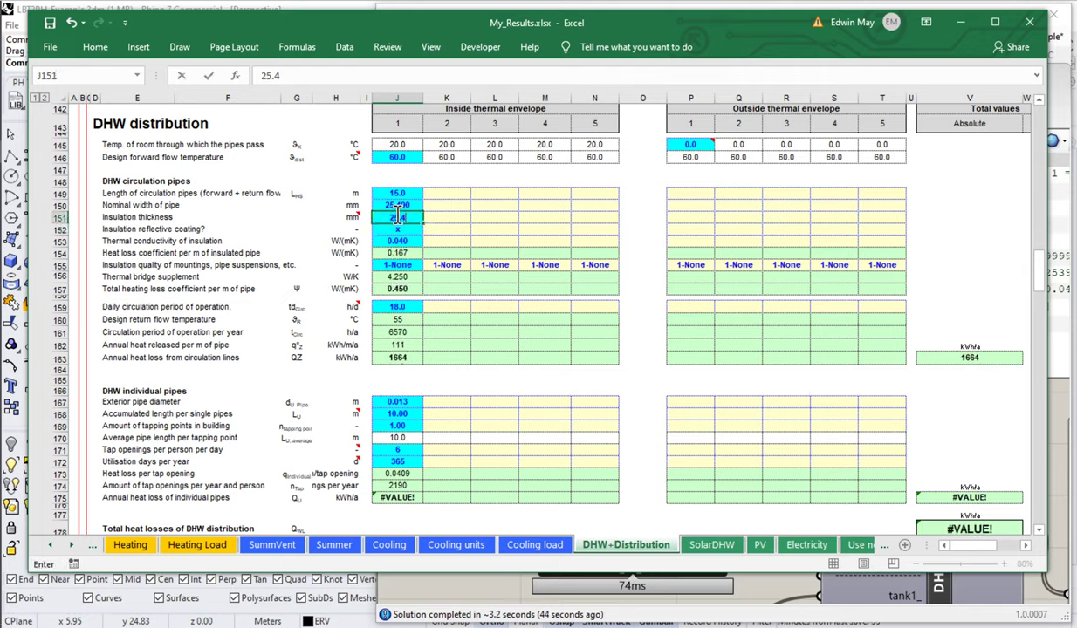
type("5.4")
key("Return")
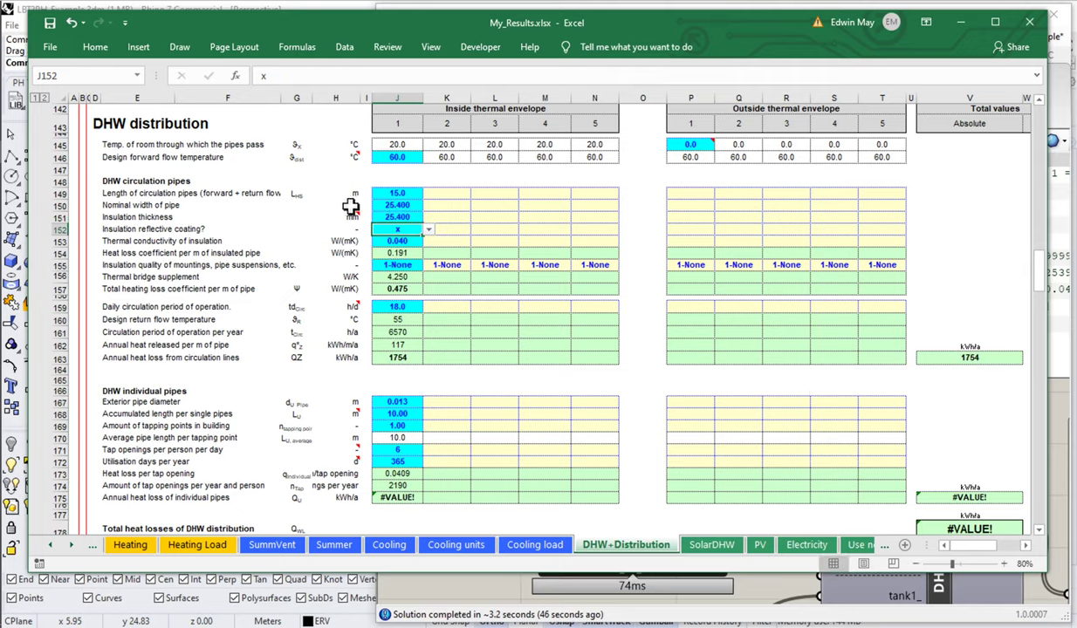
left_click_drag(342, 205, 347, 216)
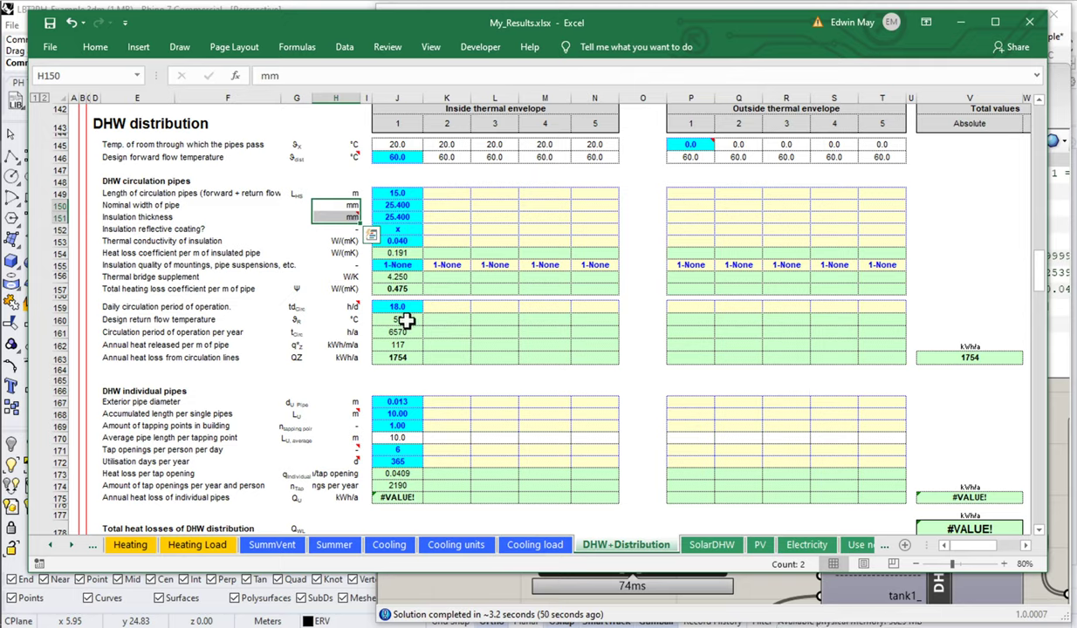
left_click(969, 358)
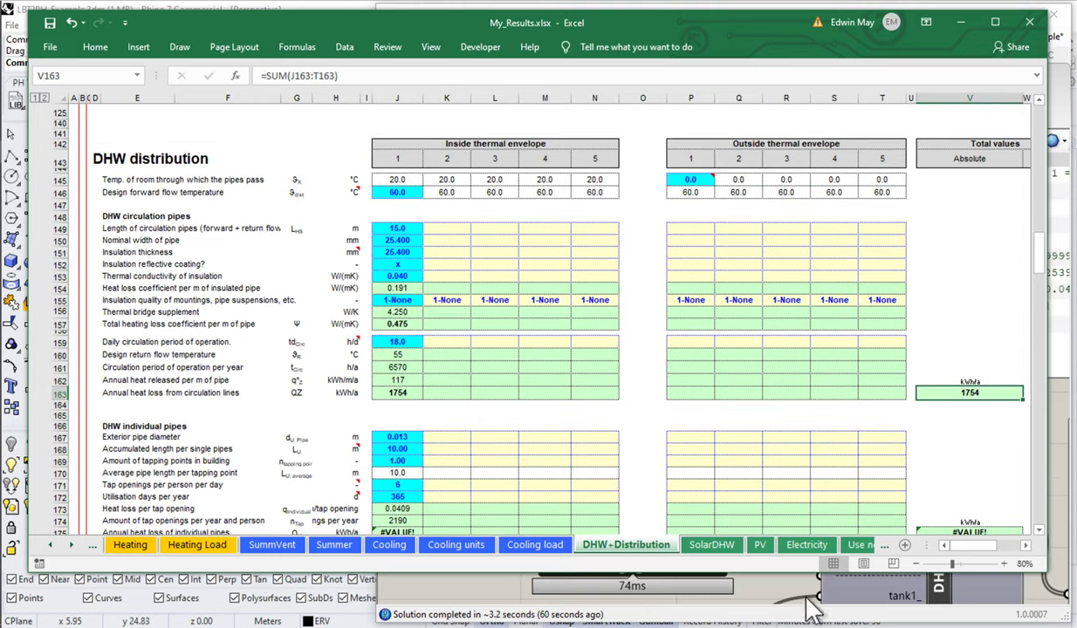
Switch back to Grasshopper, nudge the Piping | Recirc component to the right, and shift its output panel slightly up and right
left_click(778, 581)
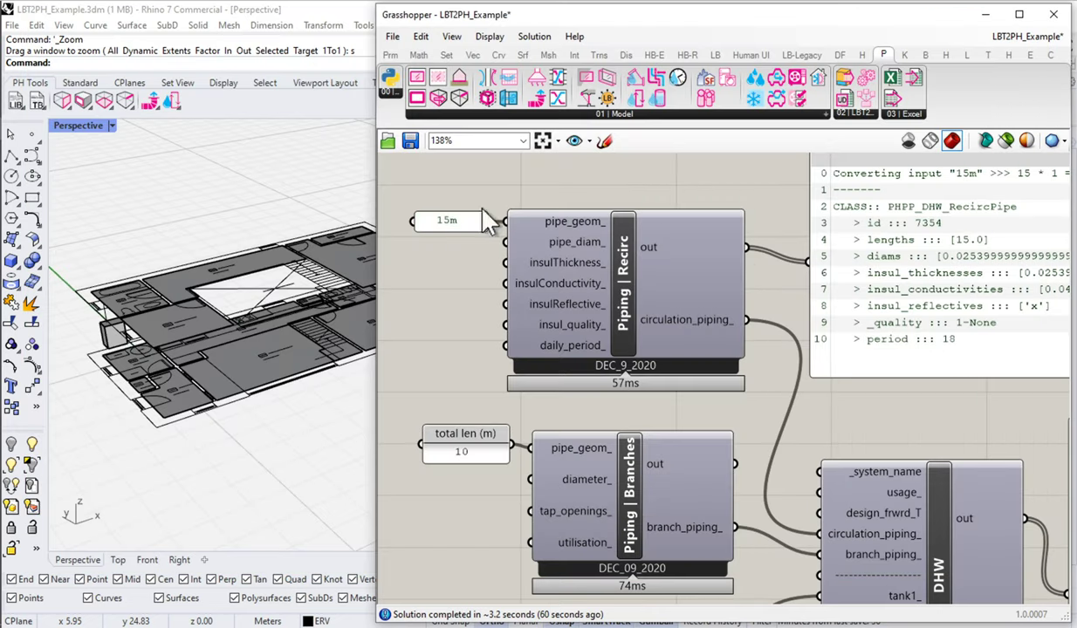
left_click_drag(556, 289, 564, 289)
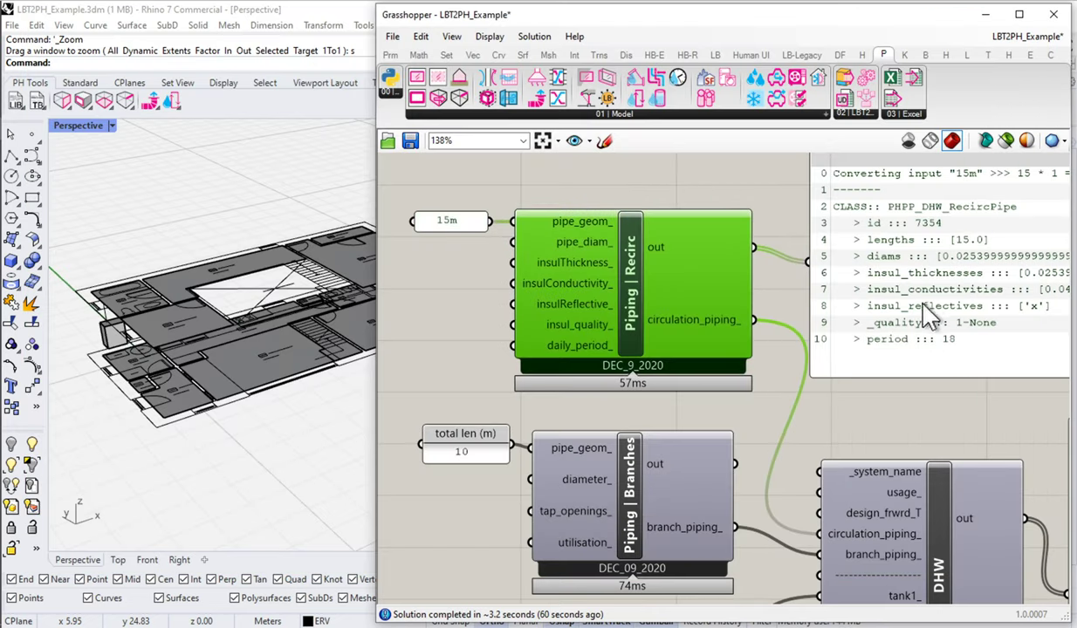
scroll(929, 314, "down", 3)
left_click(840, 284)
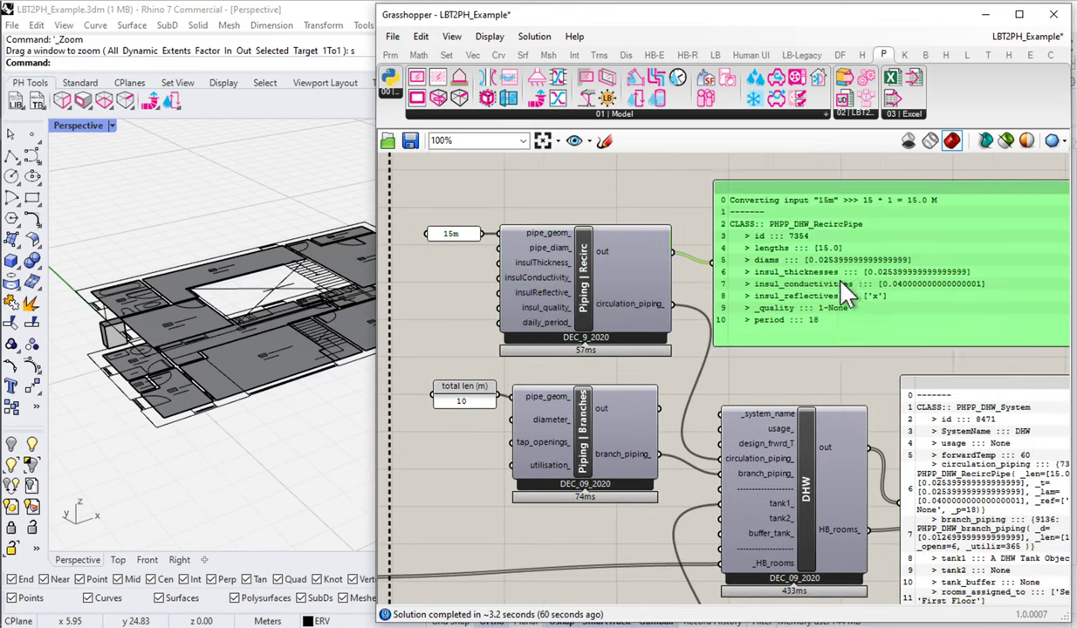
left_click_drag(840, 288, 861, 258)
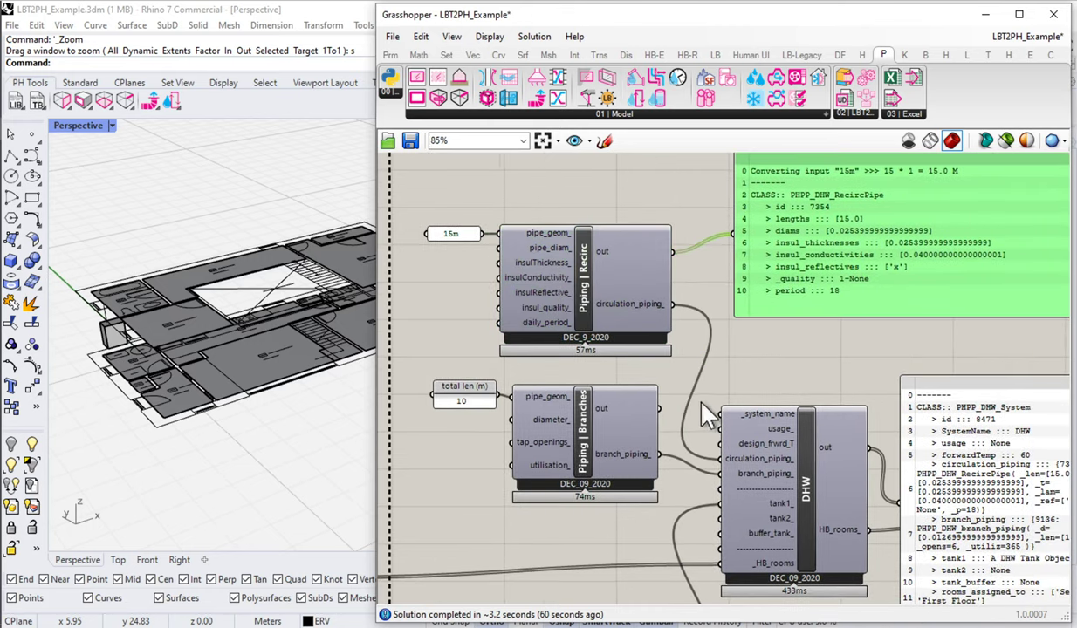
Examine the DHW Tank component's out data, including tank type, volume and standby fraction
scroll(705, 416, "down", 1)
right_click_drag(800, 508, 758, 380)
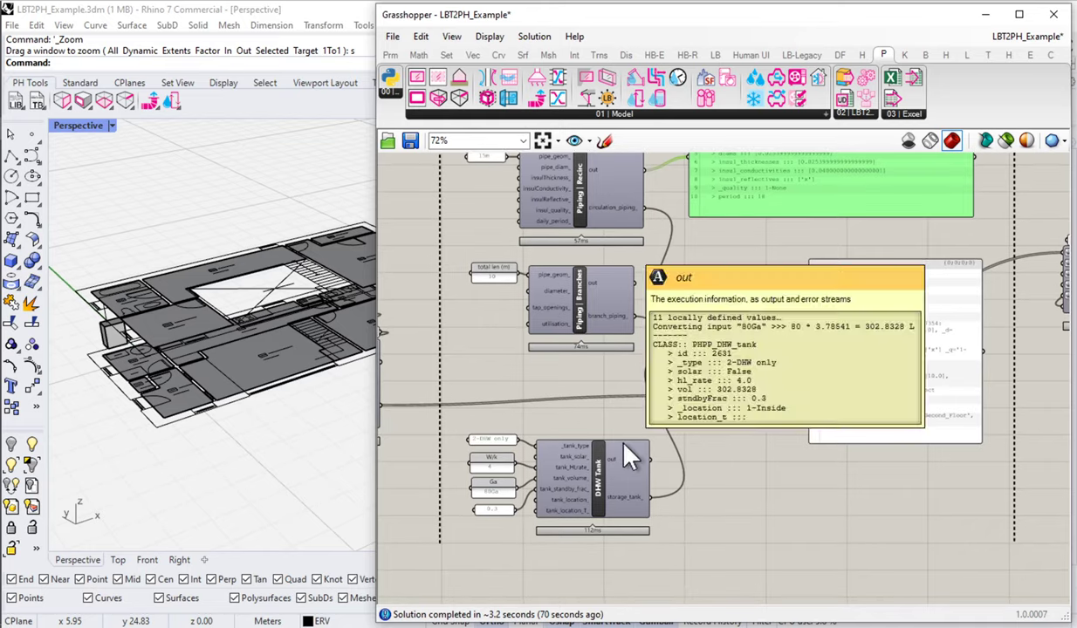
mouse_move(627, 442)
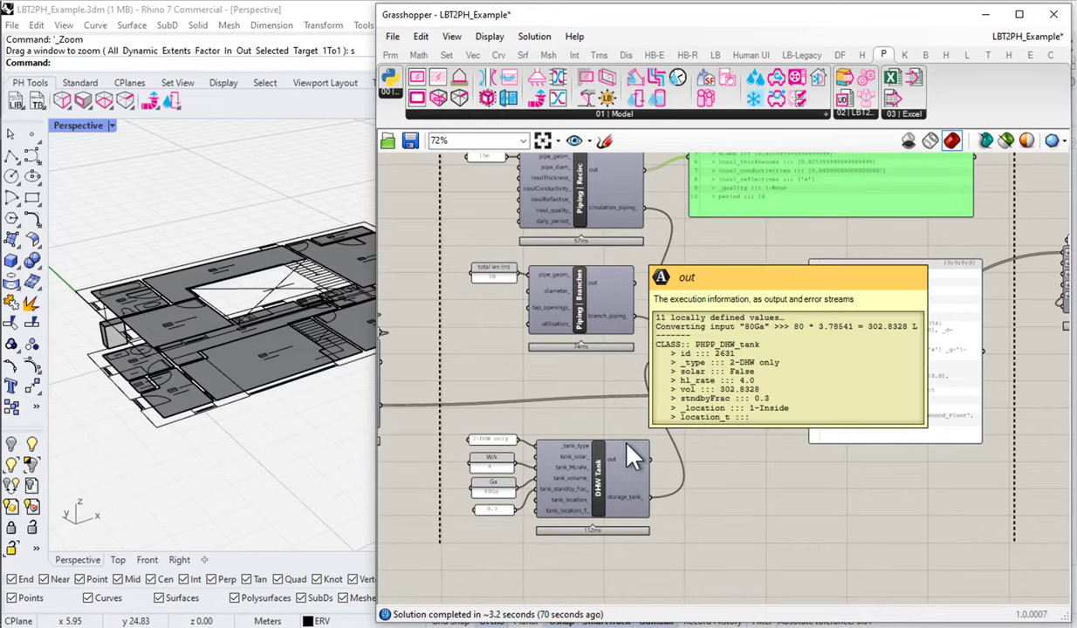